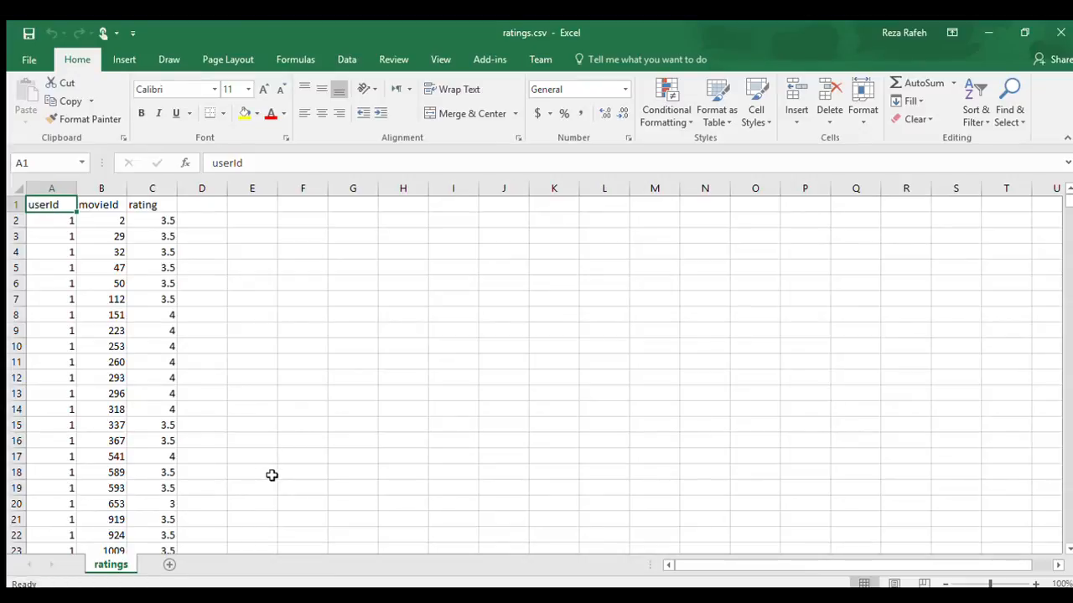
pyautogui.scroll(-11, 272, 475)
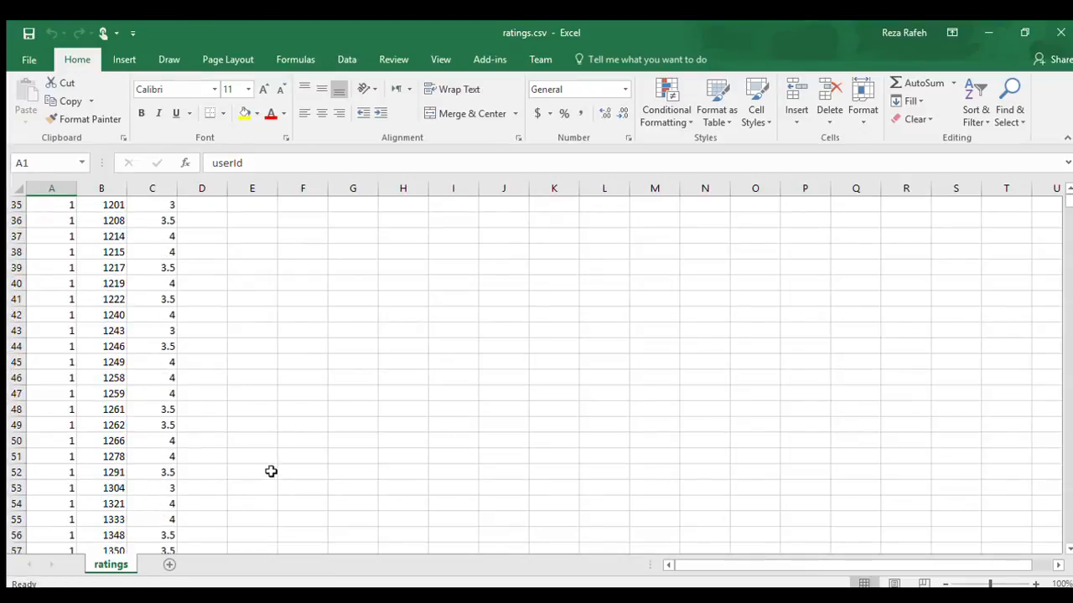
pyautogui.scroll(-20, 272, 471)
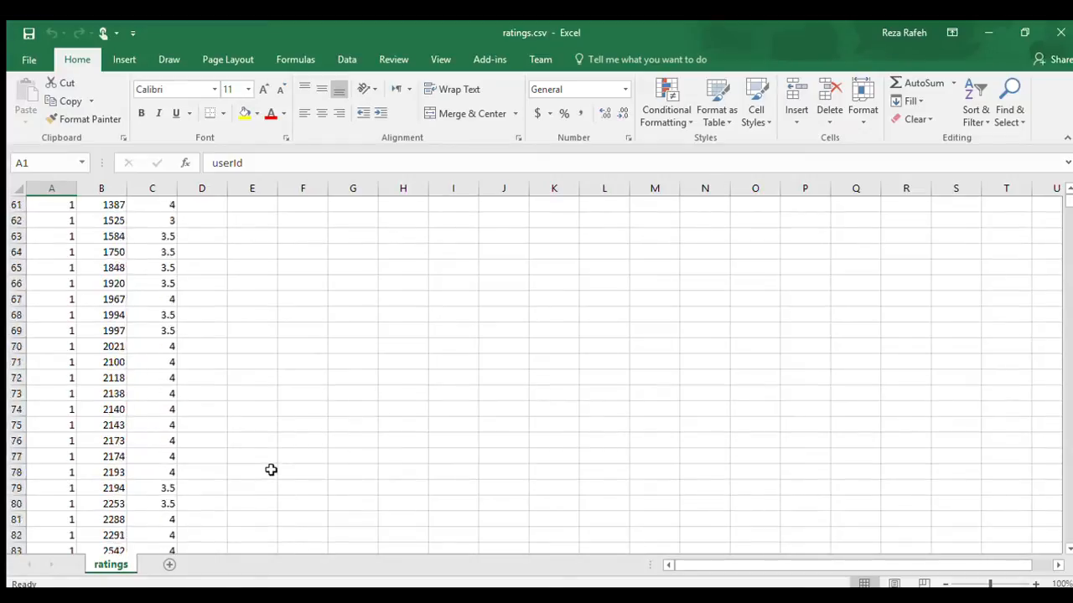
pyautogui.scroll(-20, 271, 470)
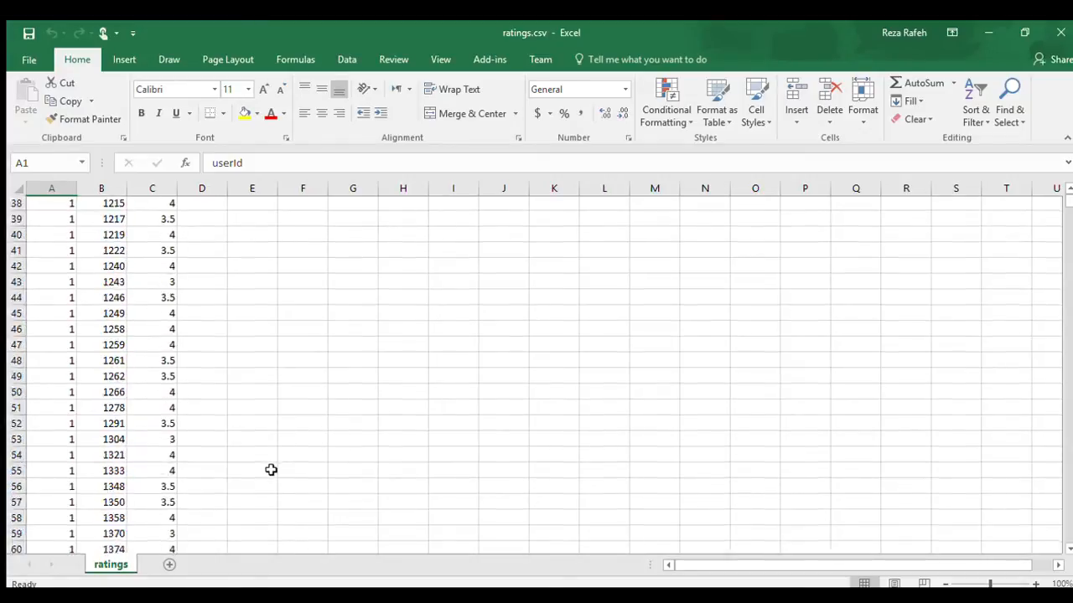
pyautogui.hotkey('ctrl', 'End')
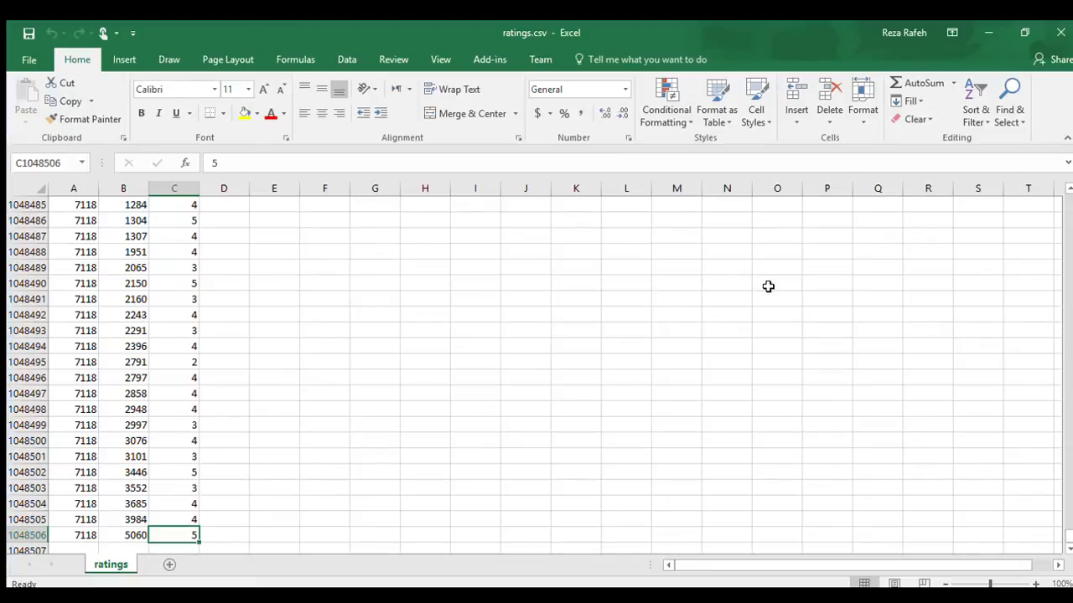
pyautogui.hotkey('ctrl', 'Home')
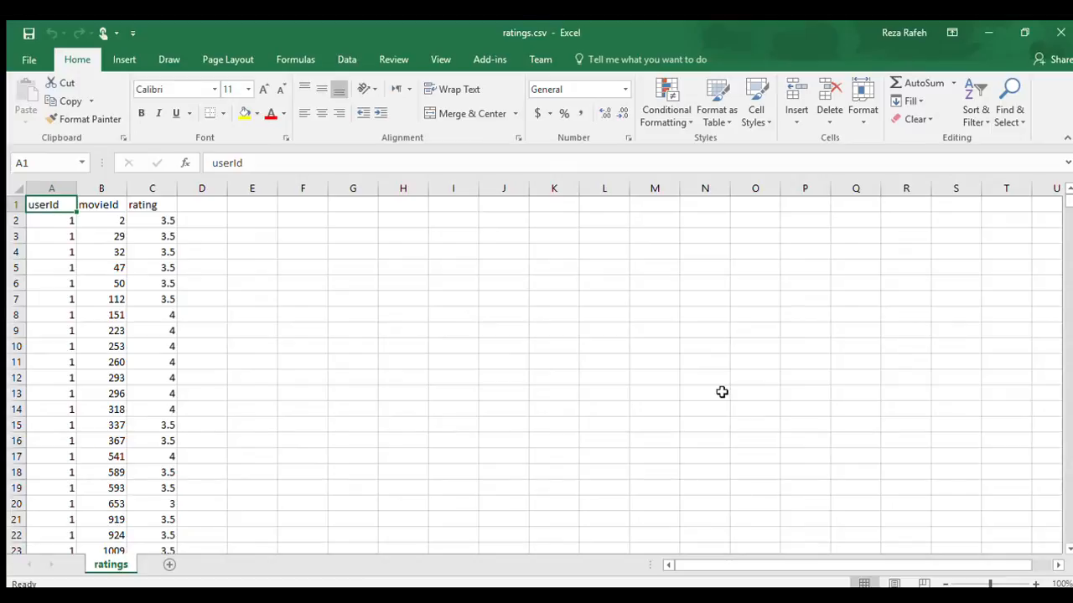
# Step: Jump to the end of the ratings data and scroll up to row 1048507
pyautogui.click(281, 326)
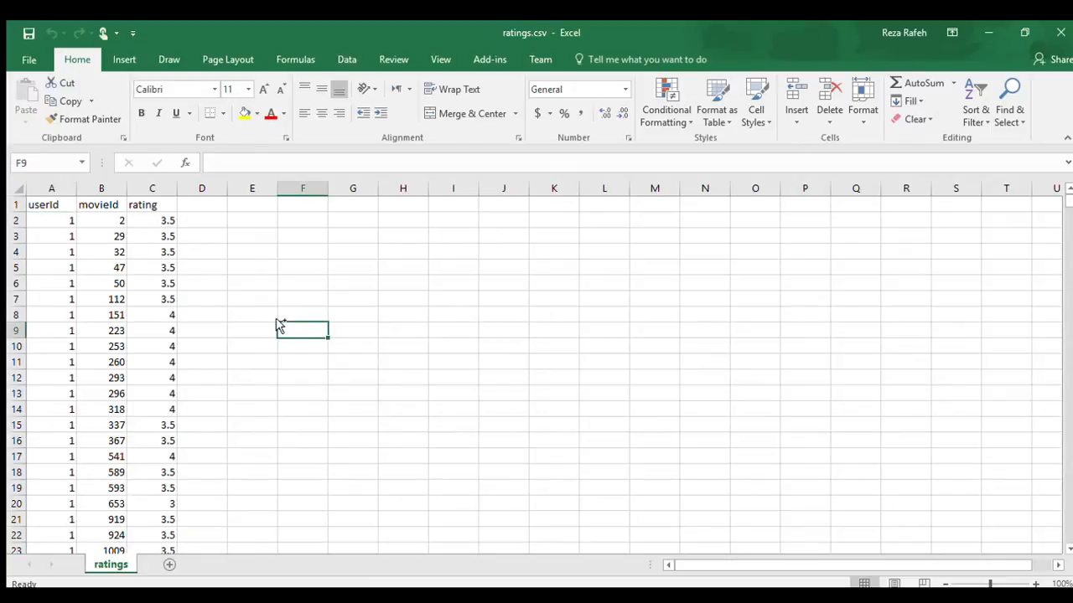
pyautogui.hotkey('ctrl', 'End')
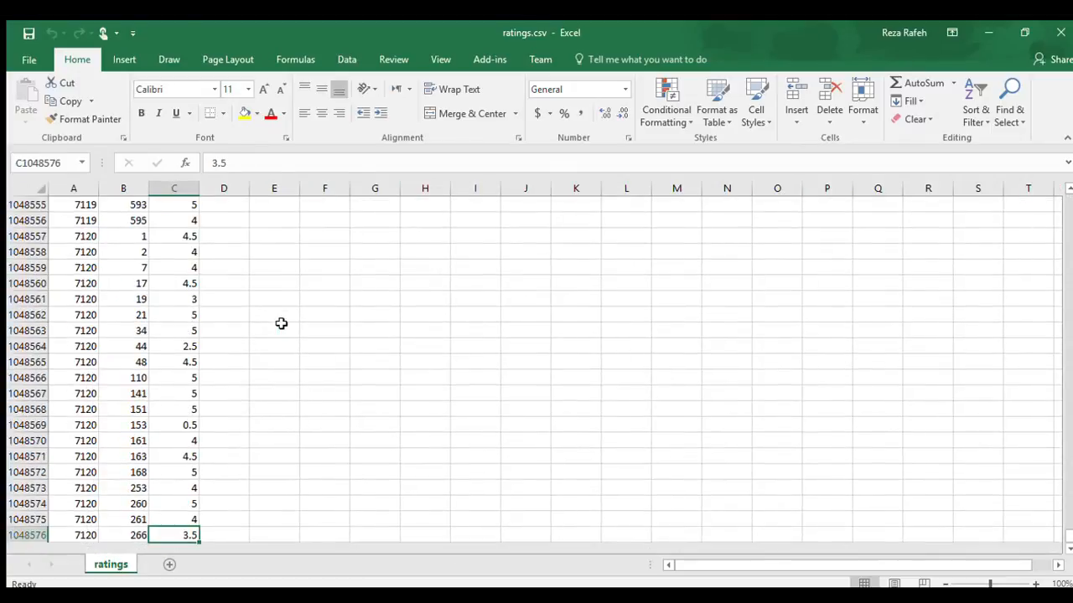
pyautogui.scroll(1, 280, 323)
pyautogui.scroll(3, 281, 324)
pyautogui.scroll(-3, 280, 324)
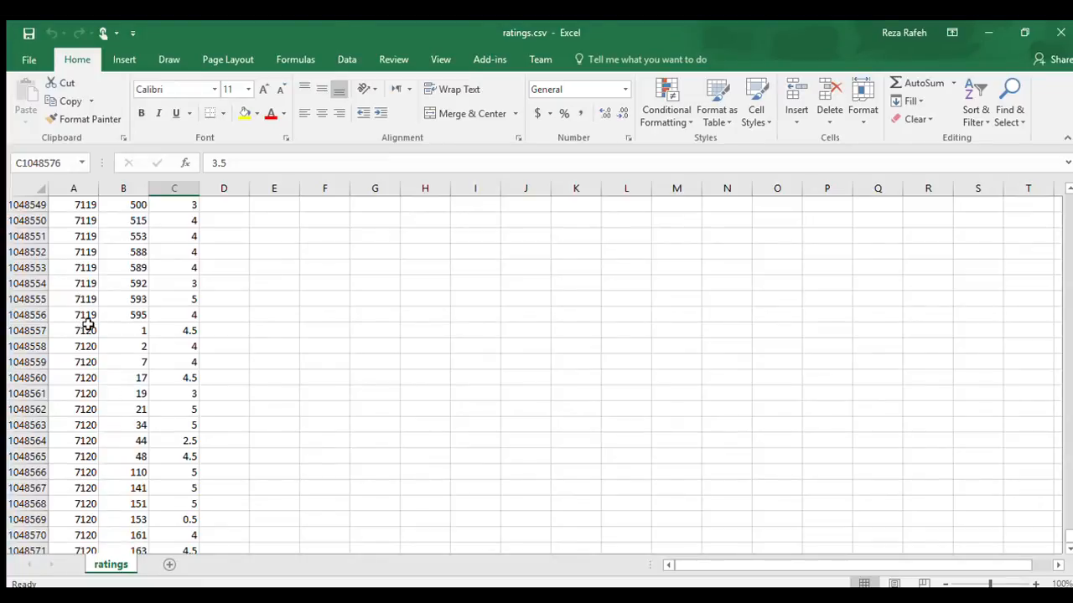
pyautogui.scroll(2, 96, 325)
pyautogui.scroll(11, 96, 325)
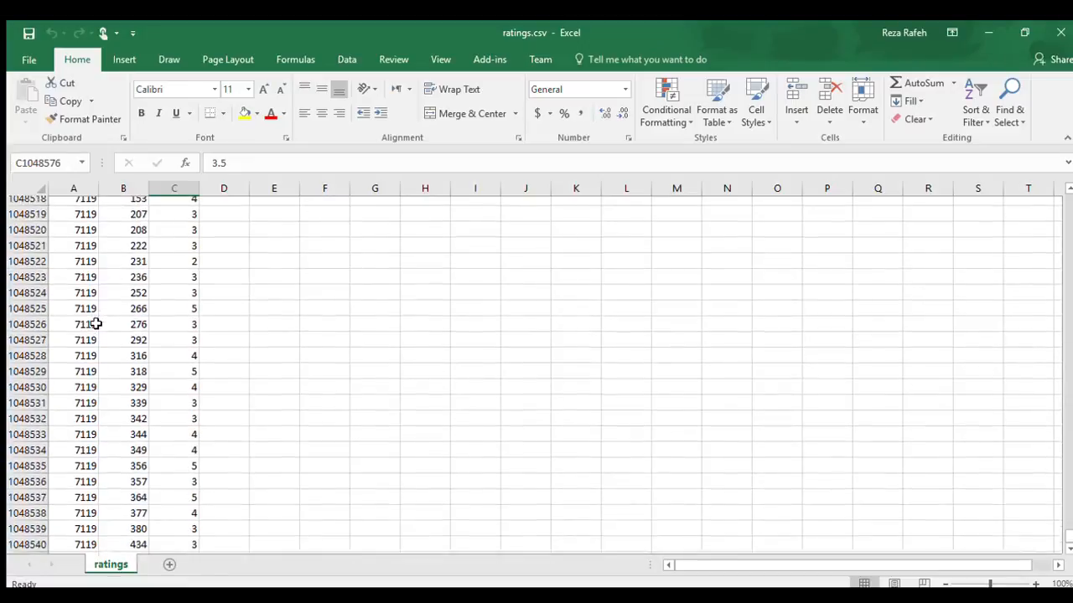
pyautogui.scroll(2, 96, 324)
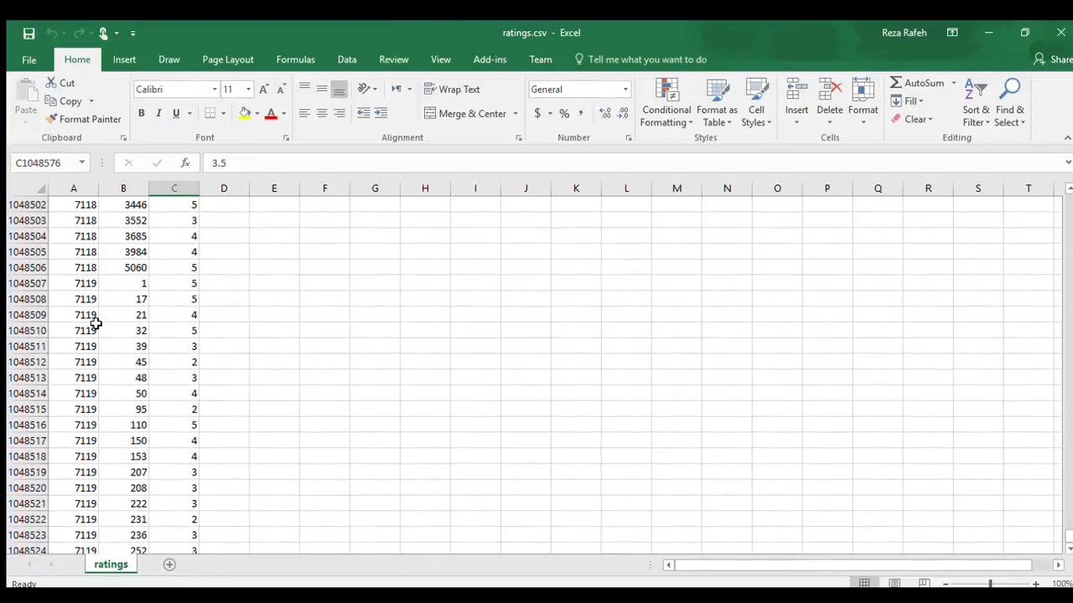
# Step: Select rows 1048507 through the last row for users 7119 and 7120 and copy them
pyautogui.click(42, 286)
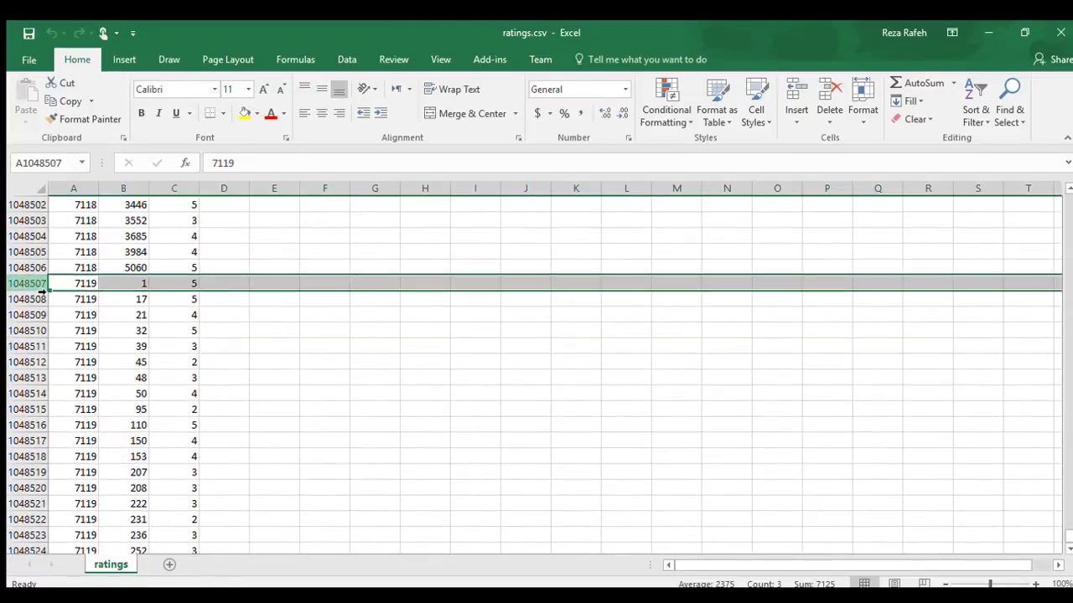
pyautogui.hotkey('shift', 'Down')
pyautogui.hotkey('shift', 'Down')
pyautogui.hotkey('shift', 'Down')
pyautogui.hotkey('shift', 'Down')
pyautogui.hotkey('shift', 'Down')
pyautogui.hotkey('shift', 'Down')
pyautogui.hotkey('shift', 'Down')
pyautogui.hotkey('shift', 'Down')
pyautogui.hotkey('shift', 'Down')
pyautogui.hotkey('shift', 'Down')
pyautogui.hotkey('shift', 'Down')
pyautogui.hotkey('shift', 'Down')
pyautogui.hotkey('shift', 'Down')
pyautogui.hotkey('shift', 'Down')
pyautogui.hotkey('shift', 'Down')
pyautogui.hotkey('shift', 'Down')
pyautogui.hotkey('shift', 'Down')
pyautogui.hotkey('shift', 'Down')
pyautogui.hotkey('shift', 'Down')
pyautogui.hotkey('shift', 'Down')
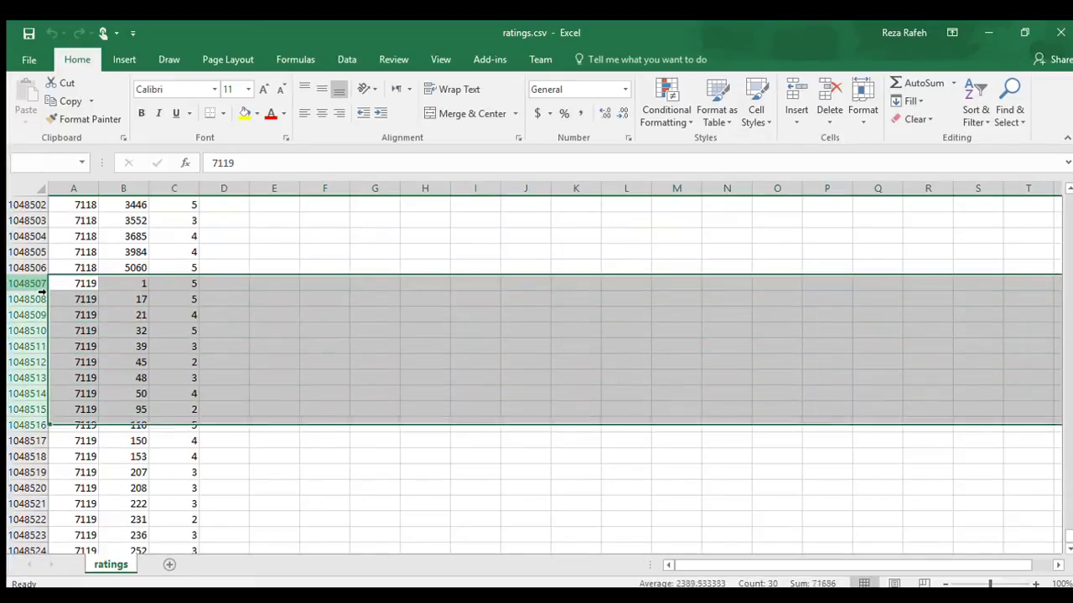
pyautogui.hotkey('shift', 'Down')
pyautogui.hotkey('shift', 'Down')
pyautogui.hotkey('shift', 'Down')
pyautogui.hotkey('shift', 'Down')
pyautogui.hotkey('shift', 'Down')
pyautogui.hotkey('shift', 'Down')
pyautogui.hotkey('shift', 'Down')
pyautogui.hotkey('shift', 'Down')
pyautogui.hotkey('shift', 'Down')
pyautogui.hotkey('shift', 'Down')
pyautogui.hotkey('shift', 'Down')
pyautogui.hotkey('shift', 'Down')
pyautogui.hotkey('shift', 'Down')
pyautogui.hotkey('shift', 'Down')
pyautogui.hotkey('shift', 'Down')
pyautogui.hotkey('shift', 'Down')
pyautogui.hotkey('shift', 'Down')
pyautogui.hotkey('shift', 'Down')
pyautogui.hotkey('shift', 'Down')
pyautogui.hotkey('shift', 'Down')
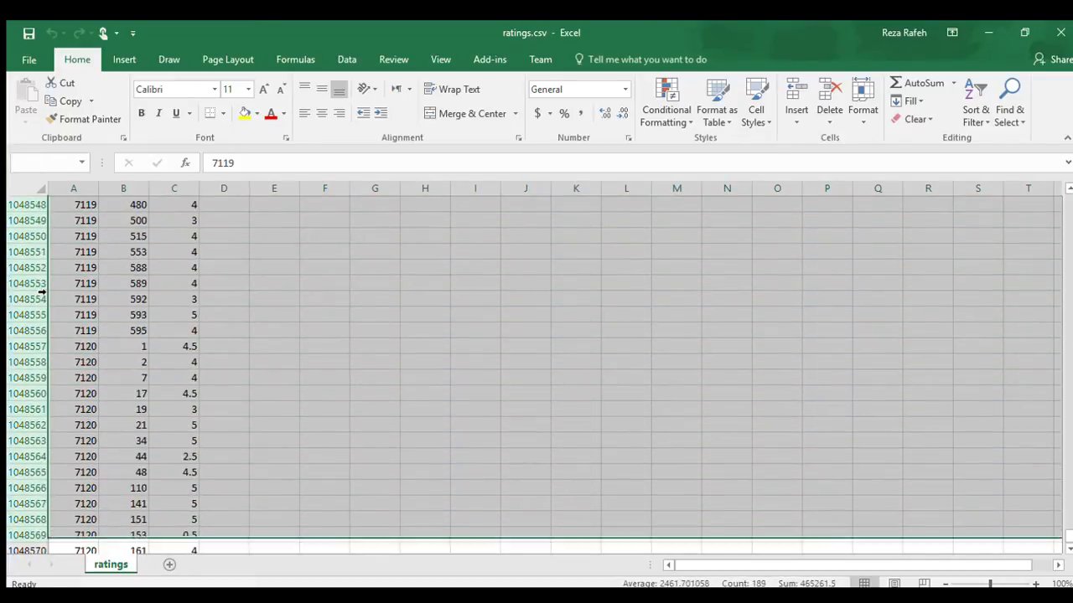
pyautogui.scroll(20, 41, 291)
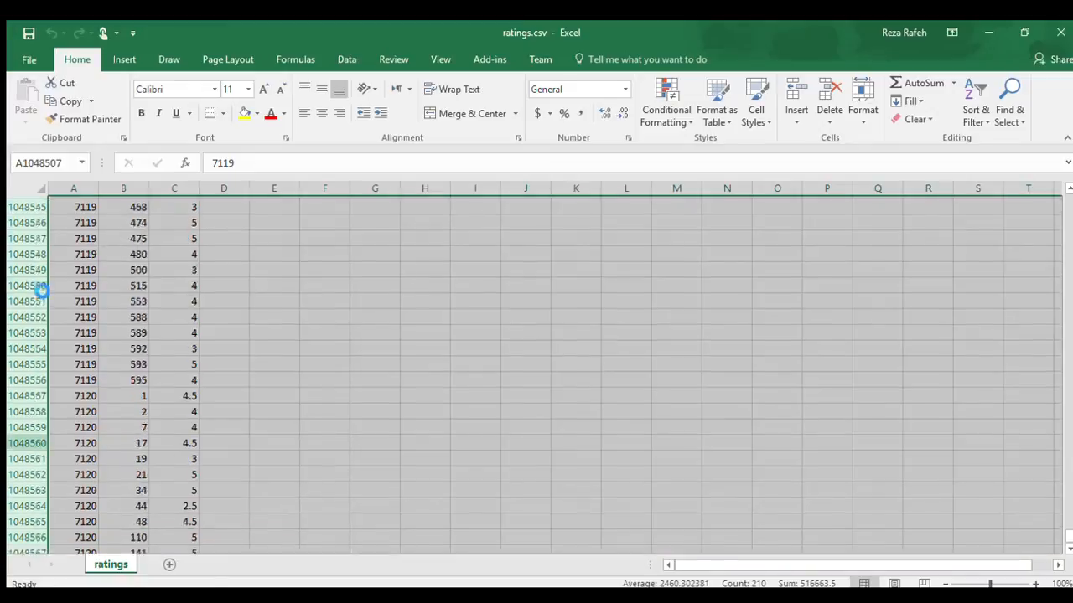
pyautogui.hotkey('ctrl', 'c')
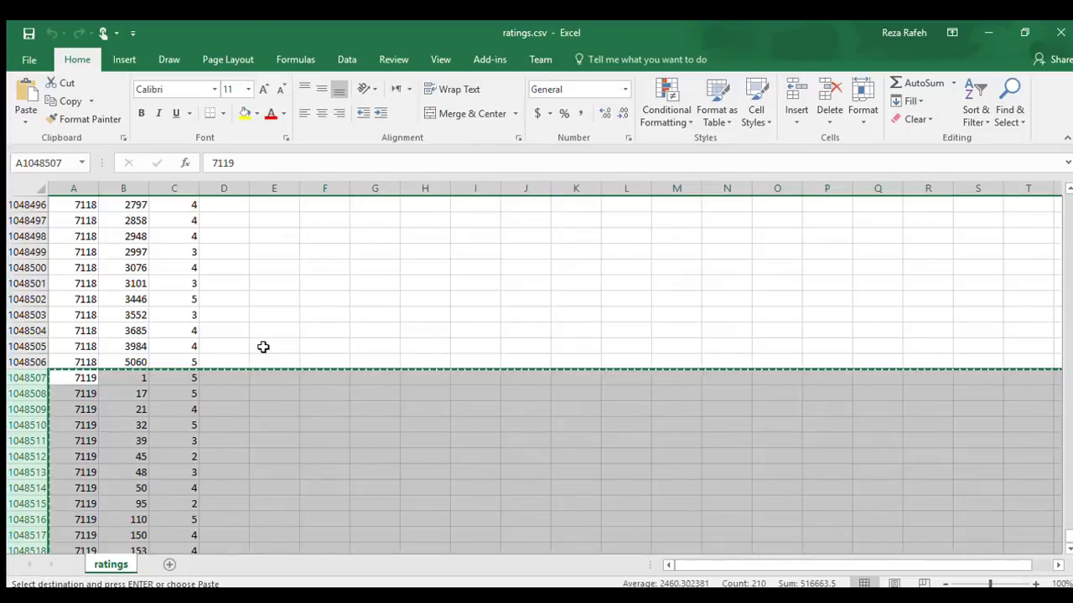
# Step: Paste the 7119 and 7120 ratings into centroids.csv at A2, leaving row 1 empty
pyautogui.hotkey('alt', 'Tab')
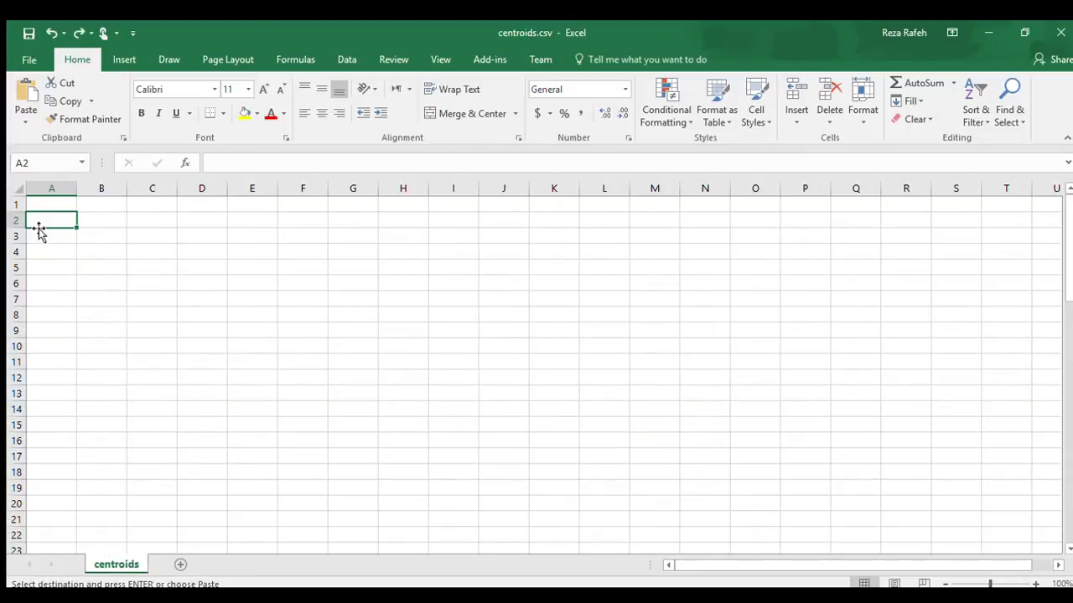
pyautogui.hotkey('ctrl', 'v')
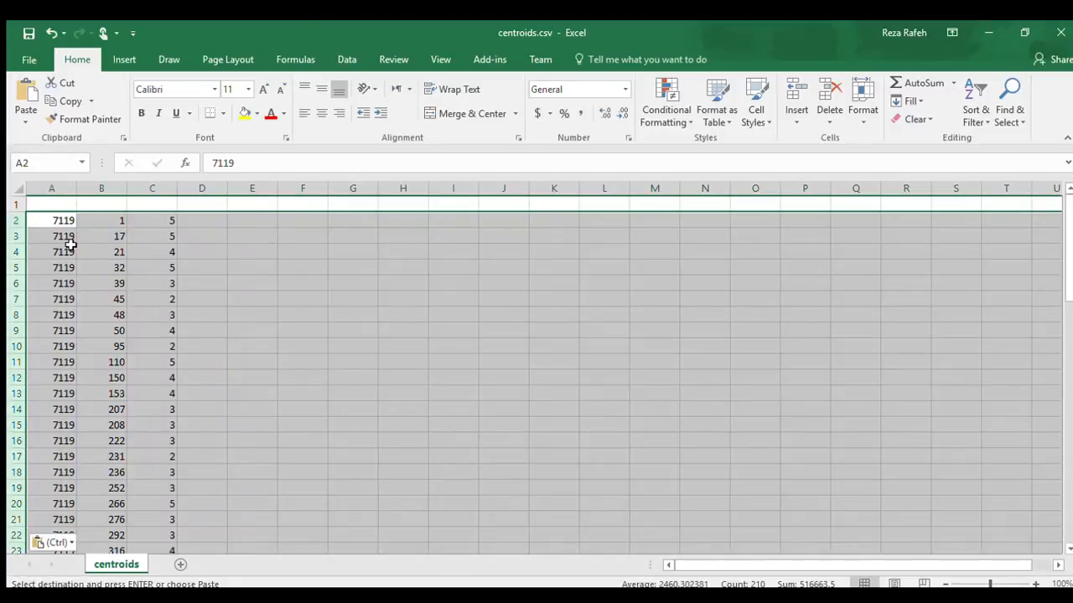
pyautogui.scroll(-2, 80, 253)
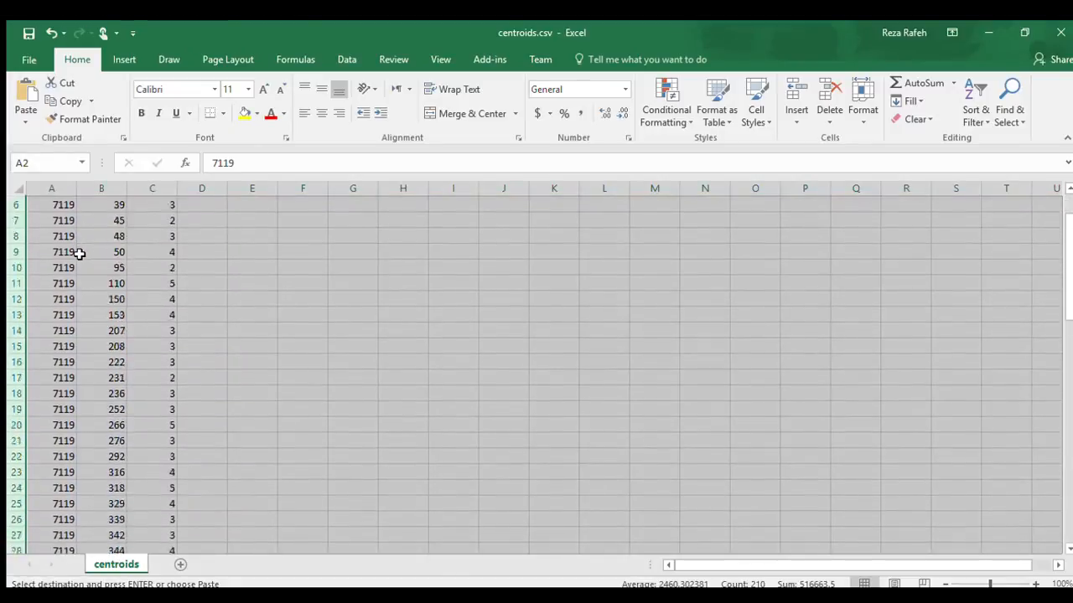
pyautogui.scroll(-20, 79, 253)
pyautogui.scroll(2, 79, 253)
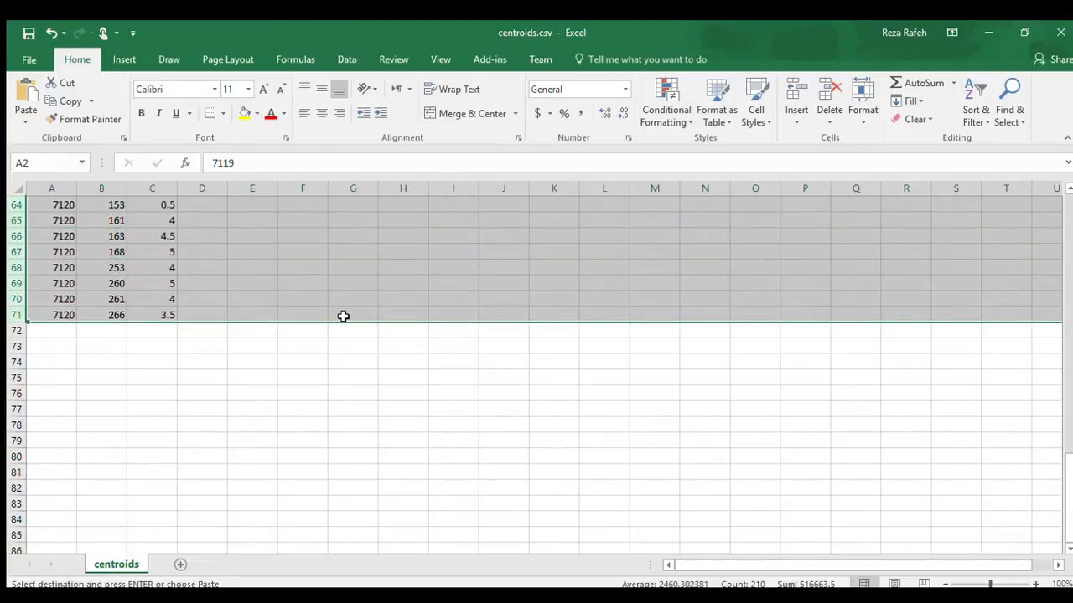
pyautogui.scroll(14, 342, 316)
pyautogui.scroll(7, 342, 316)
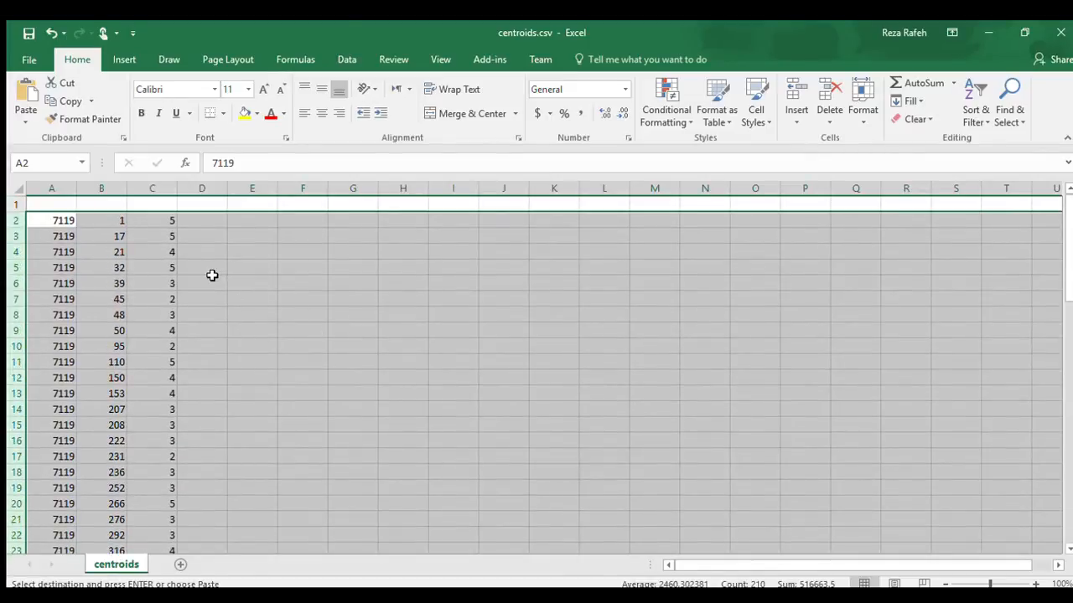
pyautogui.click(65, 208)
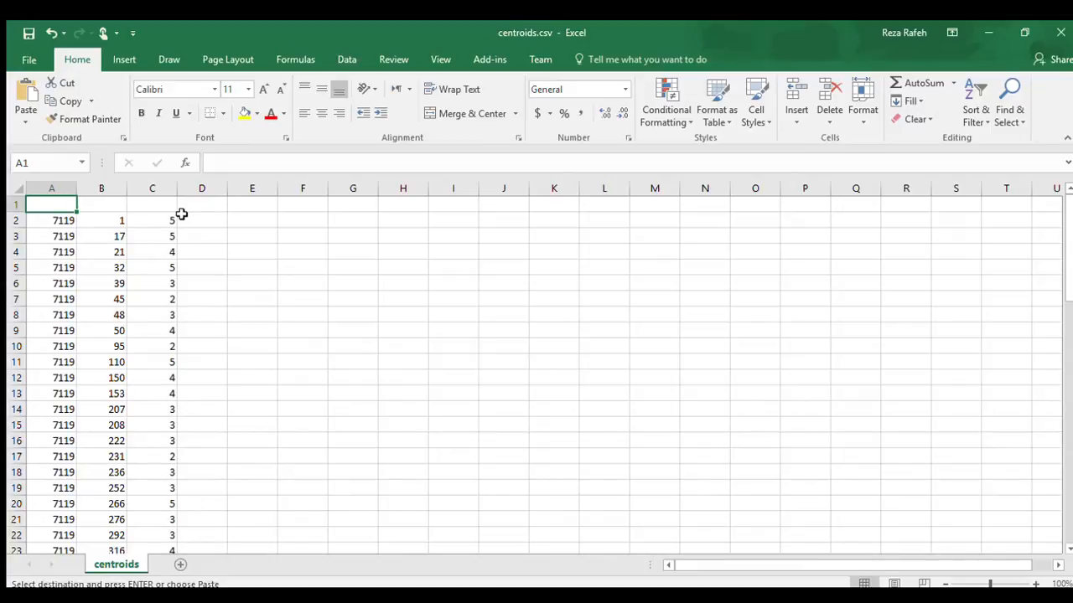
# Step: Paste the userId, movieId, rating headers into row 1 and scroll through the data
pyautogui.hotkey('ctrl', 'v')
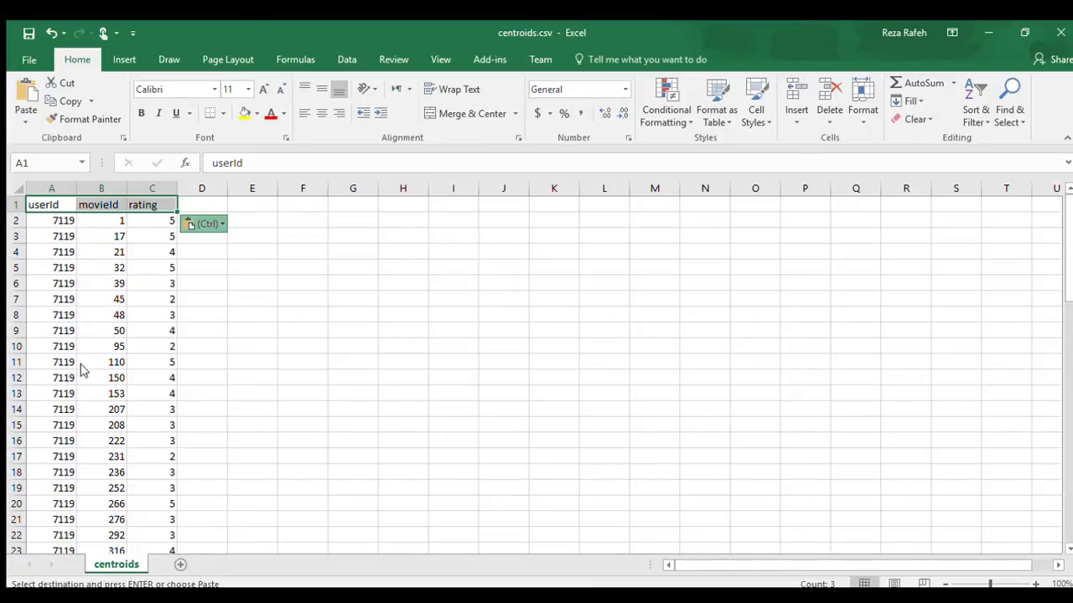
pyautogui.scroll(-3, 72, 425)
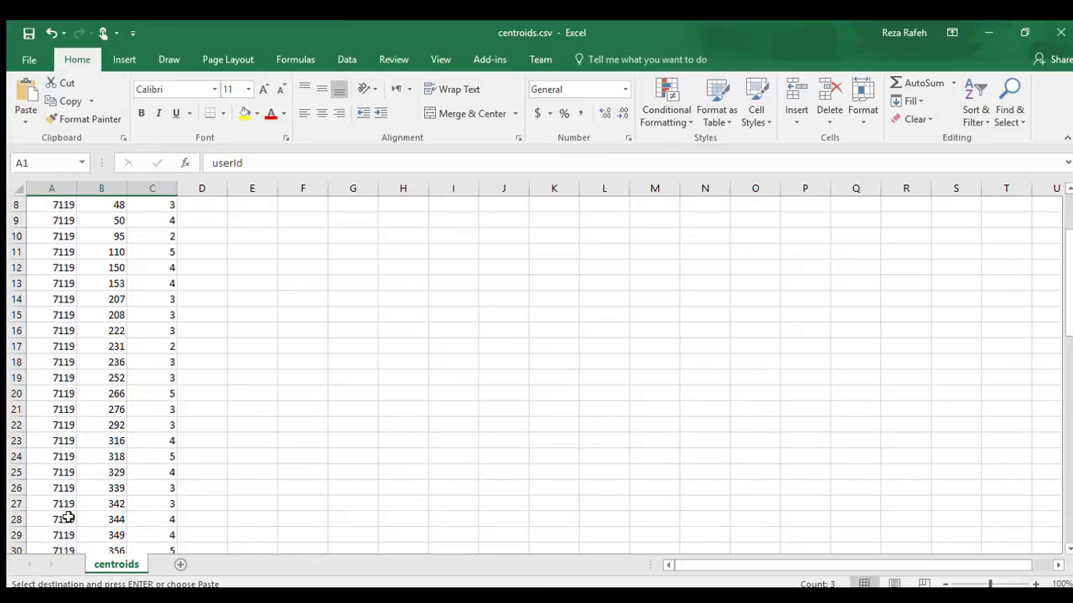
pyautogui.scroll(-6, 60, 525)
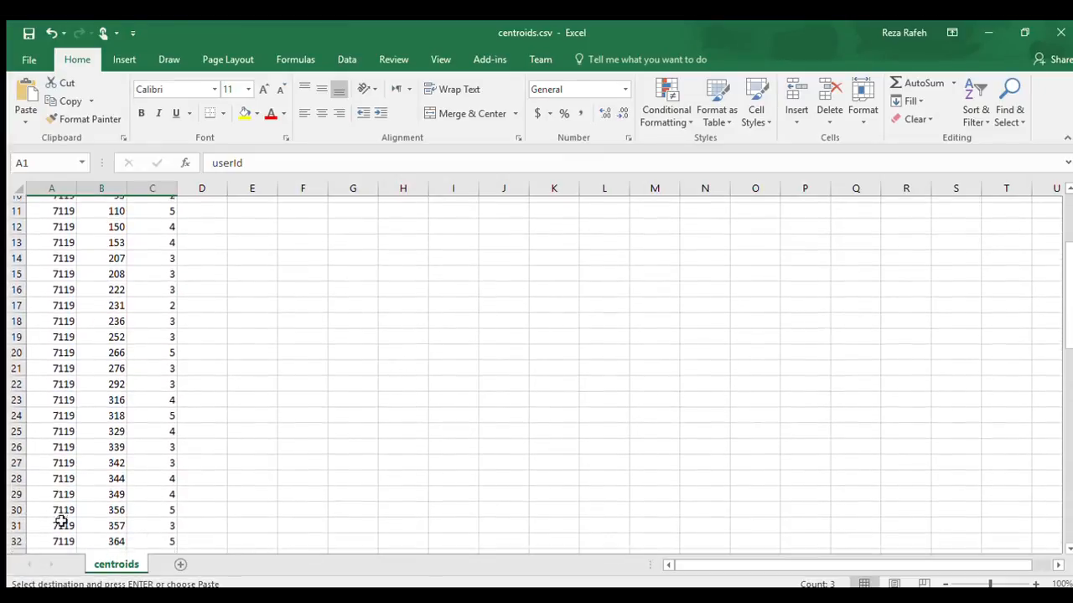
pyautogui.scroll(-13, 62, 520)
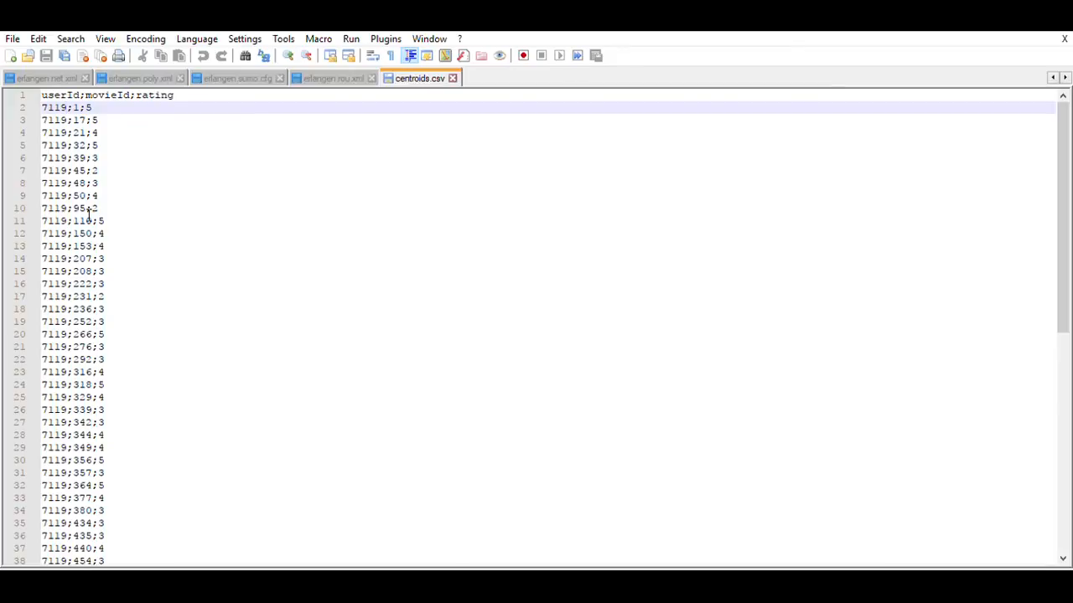
# Step: Insert 'clusterId;' after 'userId;' in the header, then select 7119 on line 2
pyautogui.hotkey('shift', 'Left')
pyautogui.hotkey('shift', 'Left')
pyautogui.hotkey('shift', 'Left')
pyautogui.hotkey('shift', 'Left')
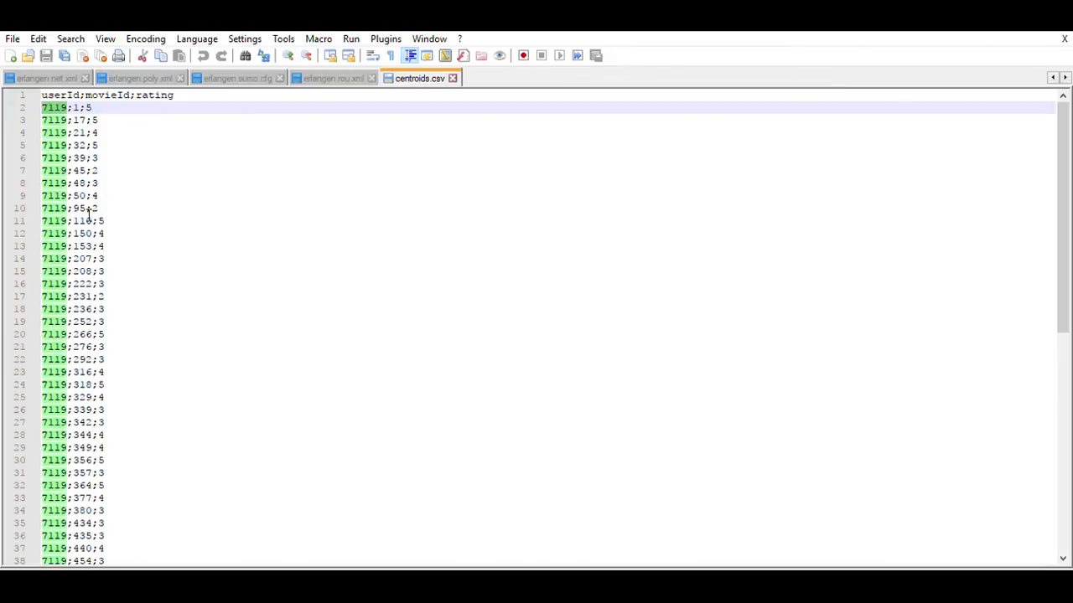
pyautogui.click(84, 95)
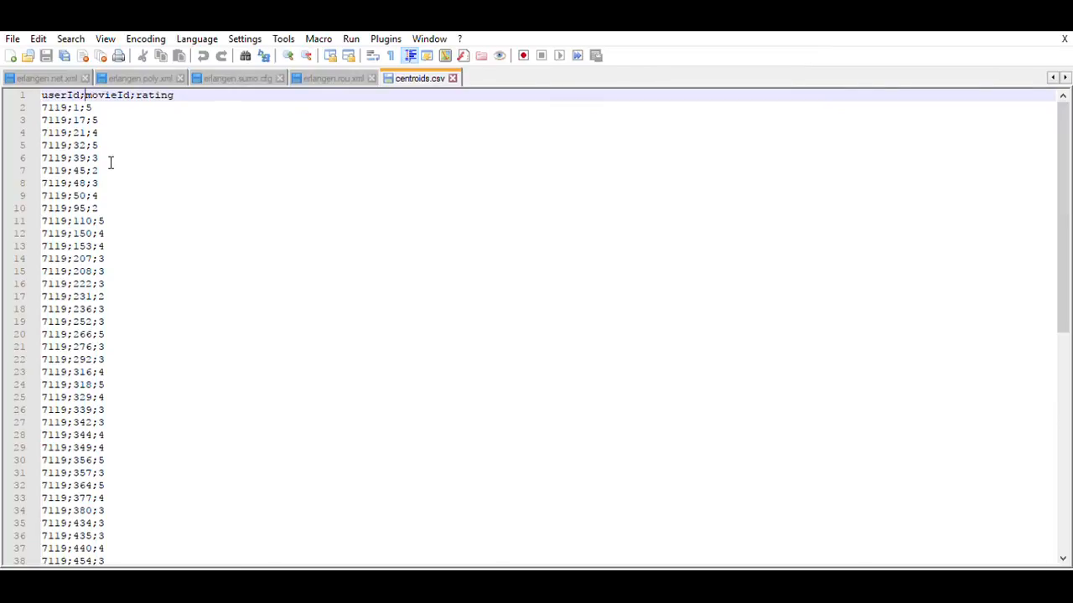
pyautogui.write('cl')
pyautogui.write('uste')
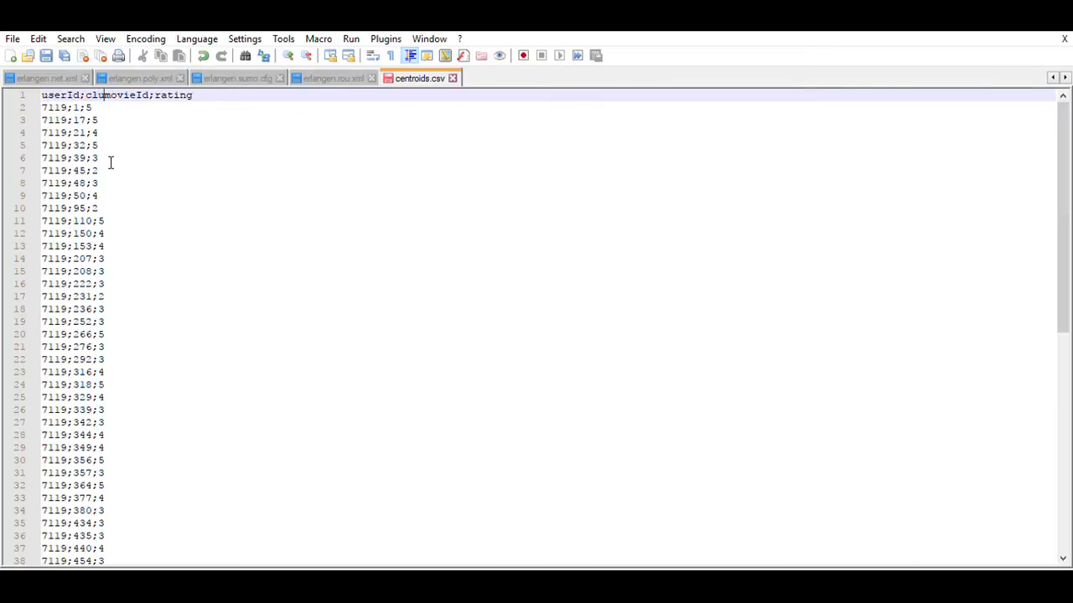
pyautogui.write('r')
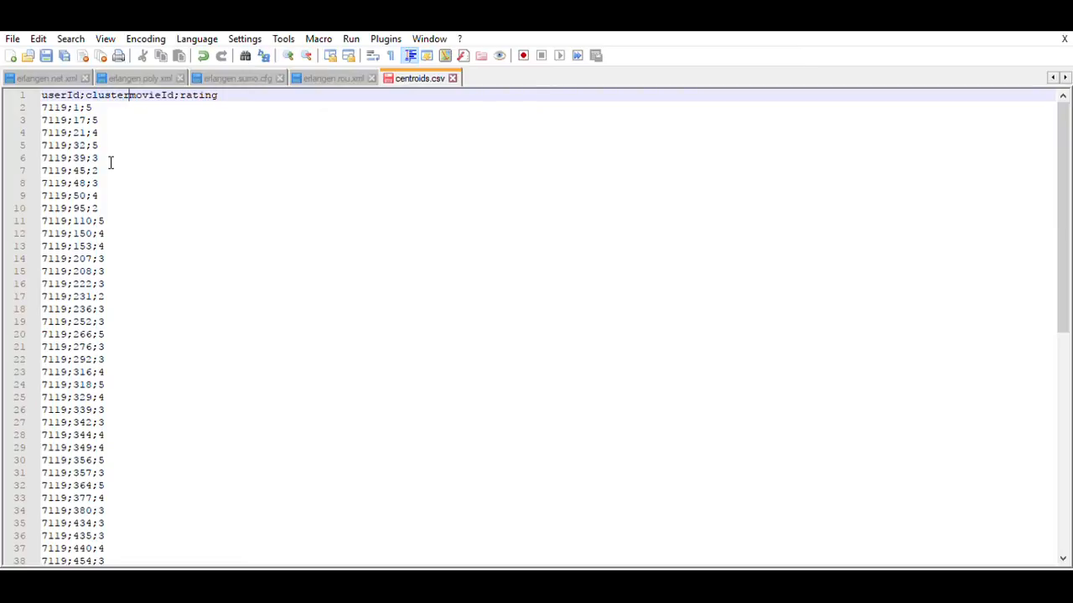
pyautogui.write('Id,')
pyautogui.press('BackSpace')
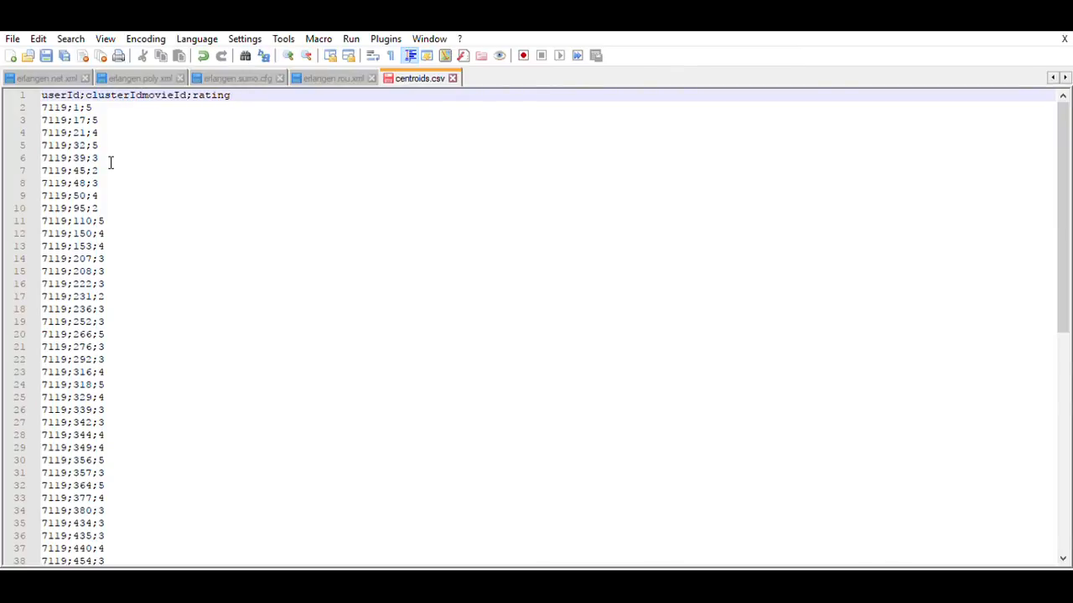
pyautogui.write(';')
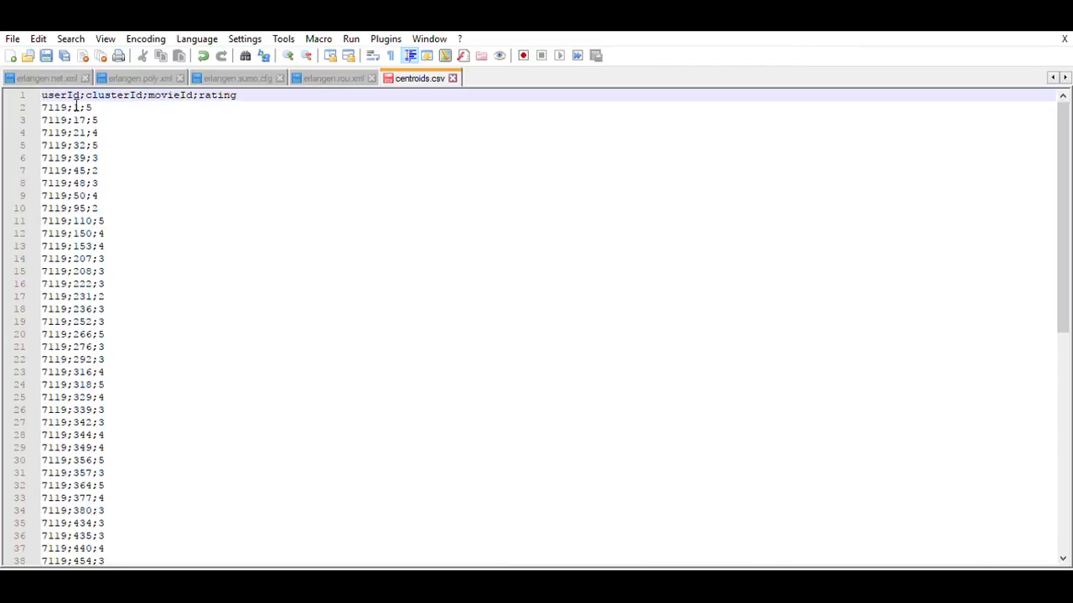
pyautogui.click(73, 108)
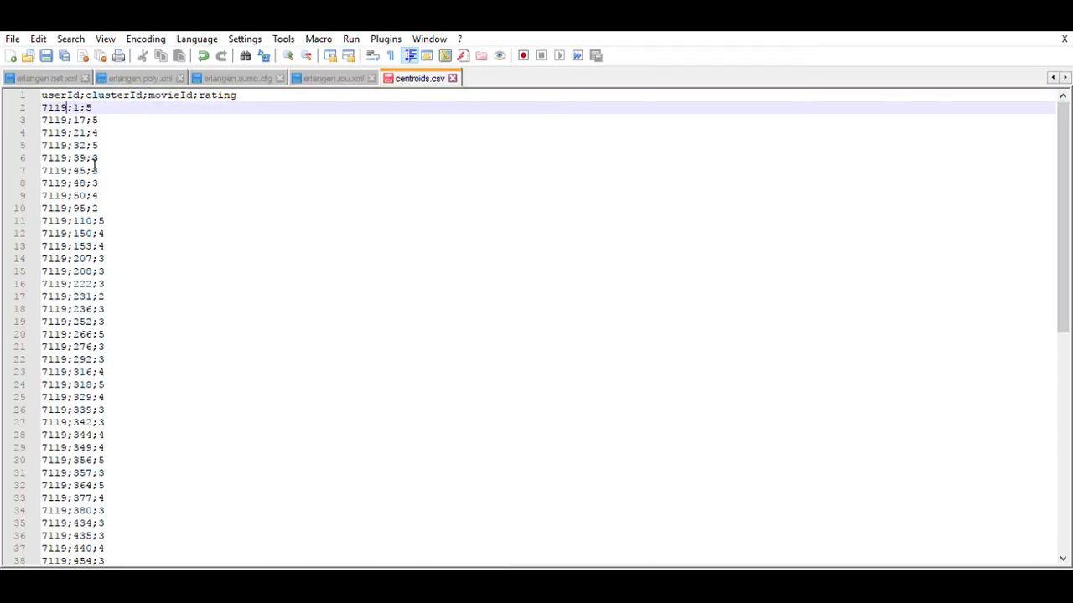
pyautogui.hotkey('shift', 'Left')
pyautogui.hotkey('shift', 'Left')
pyautogui.hotkey('shift', 'Left')
pyautogui.hotkey('shift', 'Left')
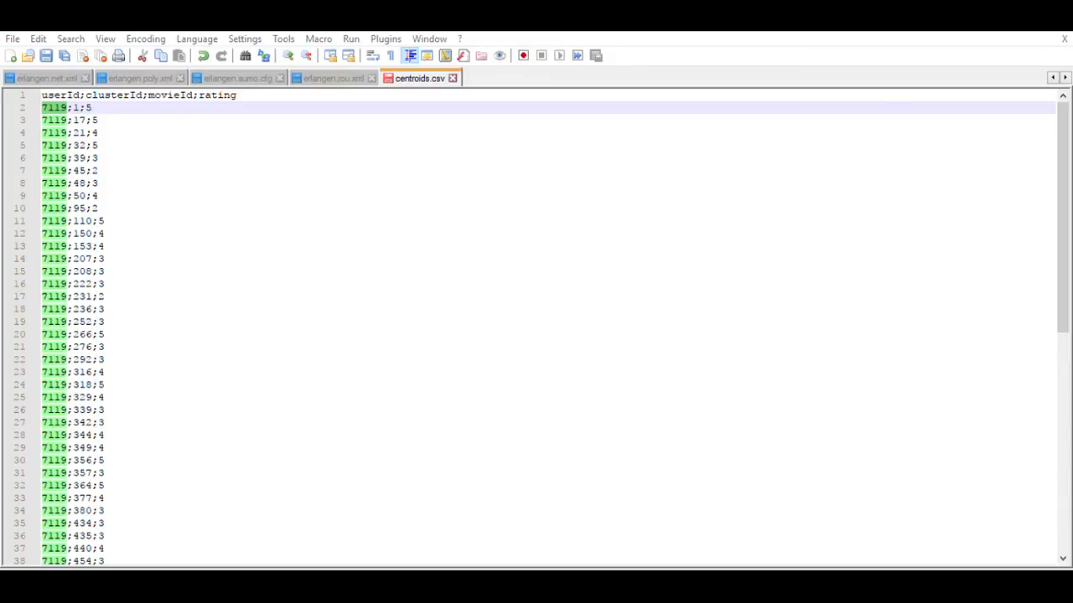
# Step: Replace all '7119;' with '7119;1;' and all '7120;' with '7120;2;'
pyautogui.click(699, 260)
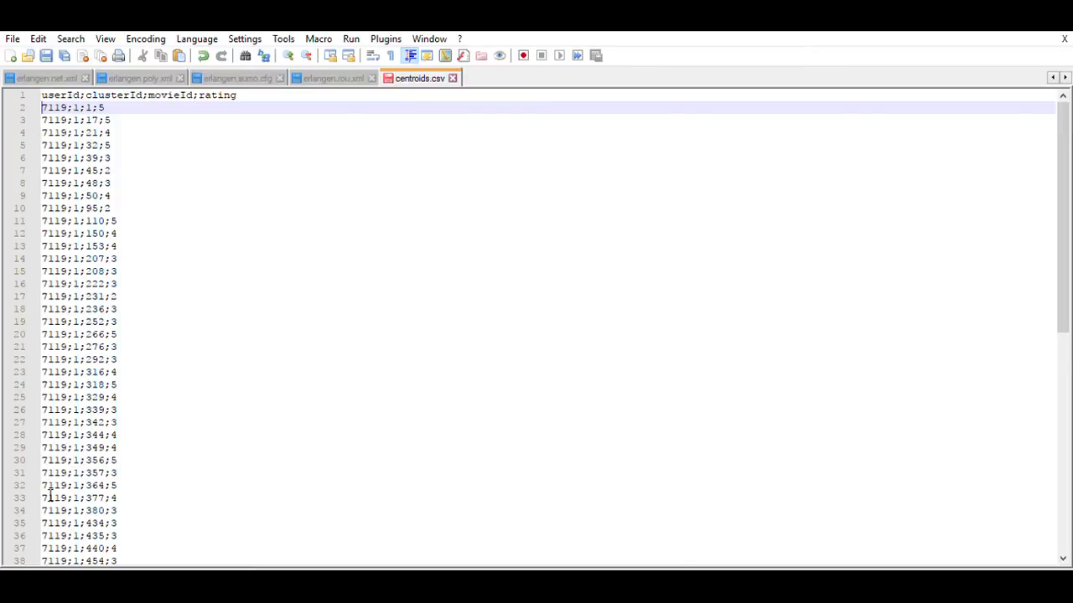
pyautogui.scroll(-1, 50, 494)
pyautogui.scroll(-5, 50, 496)
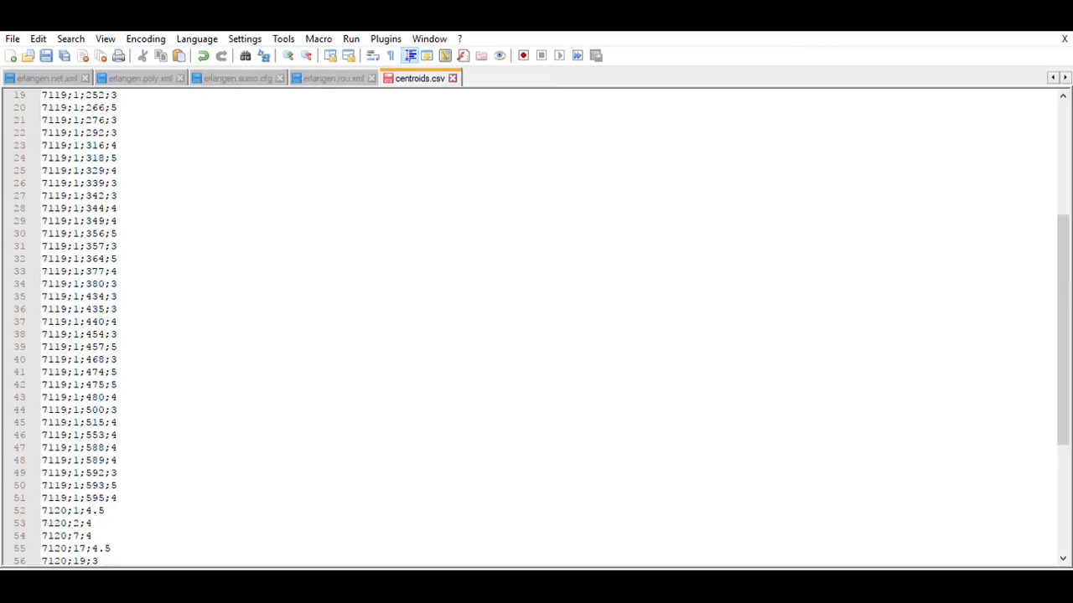
pyautogui.click(99, 50)
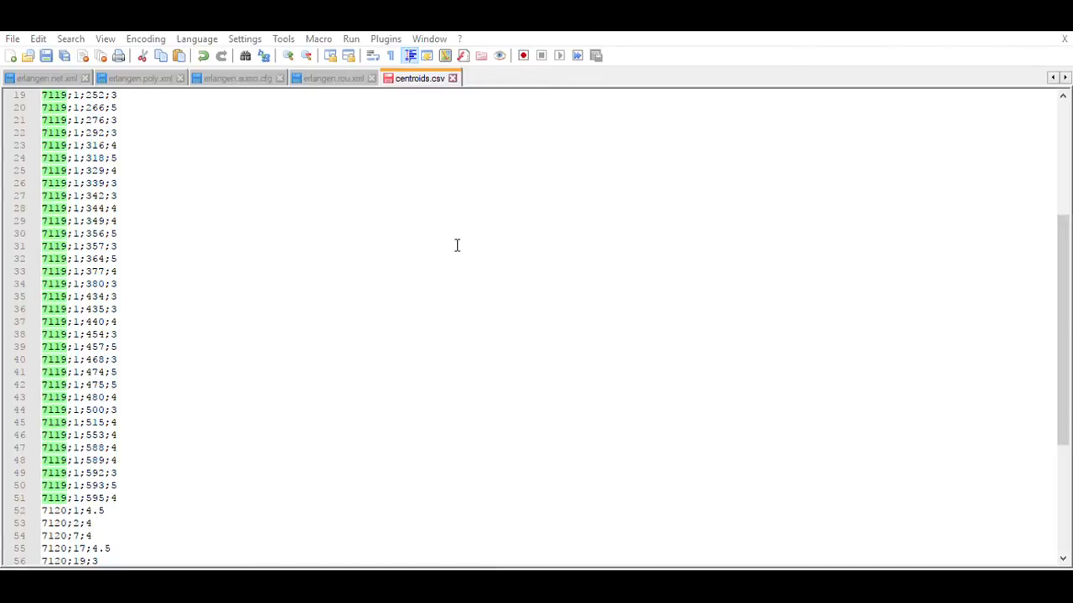
pyautogui.click(688, 266)
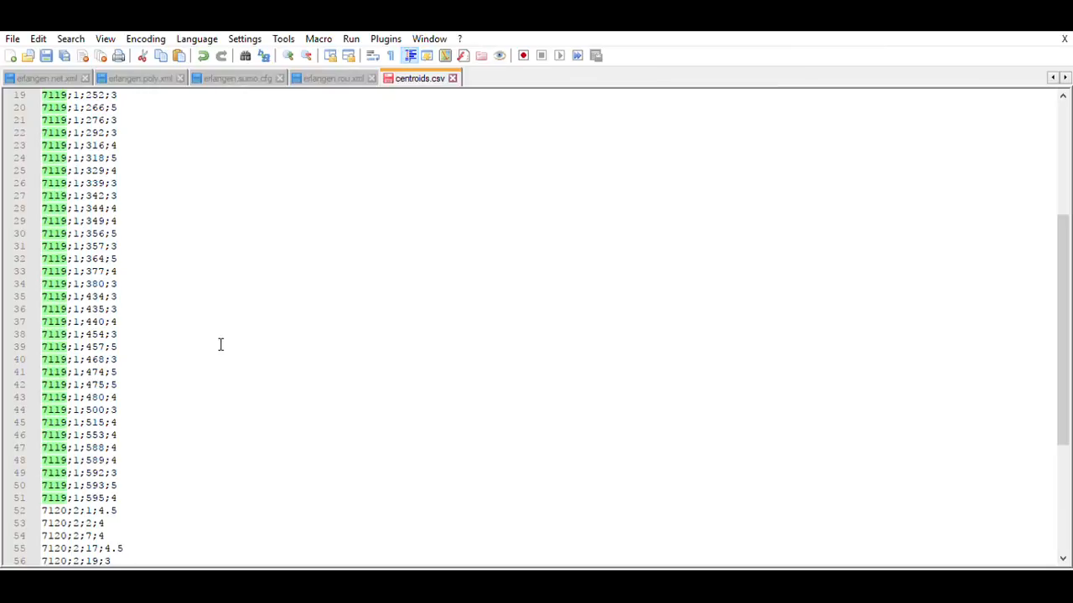
pyautogui.scroll(6, 220, 344)
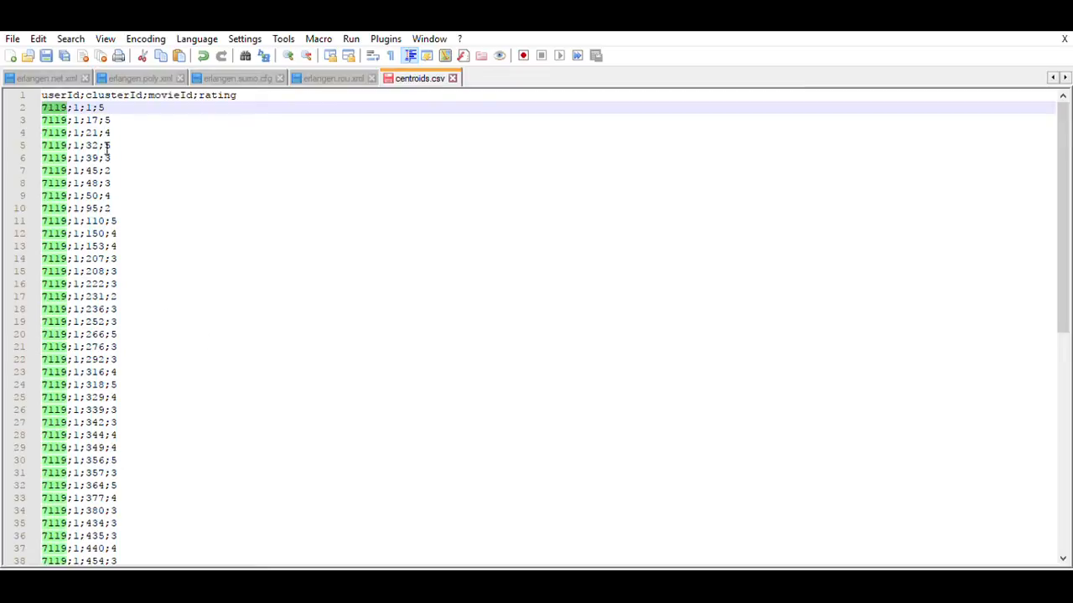
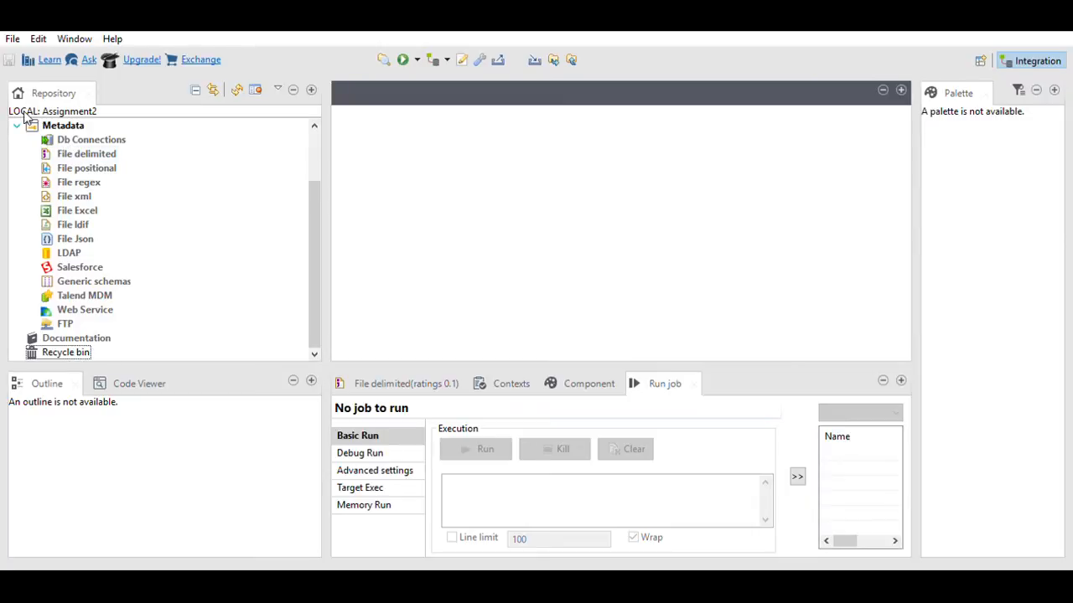
# Step: Expand File delimited under Metadata to list centroids 0.1 and ratings 0.1
pyautogui.click(65, 147)
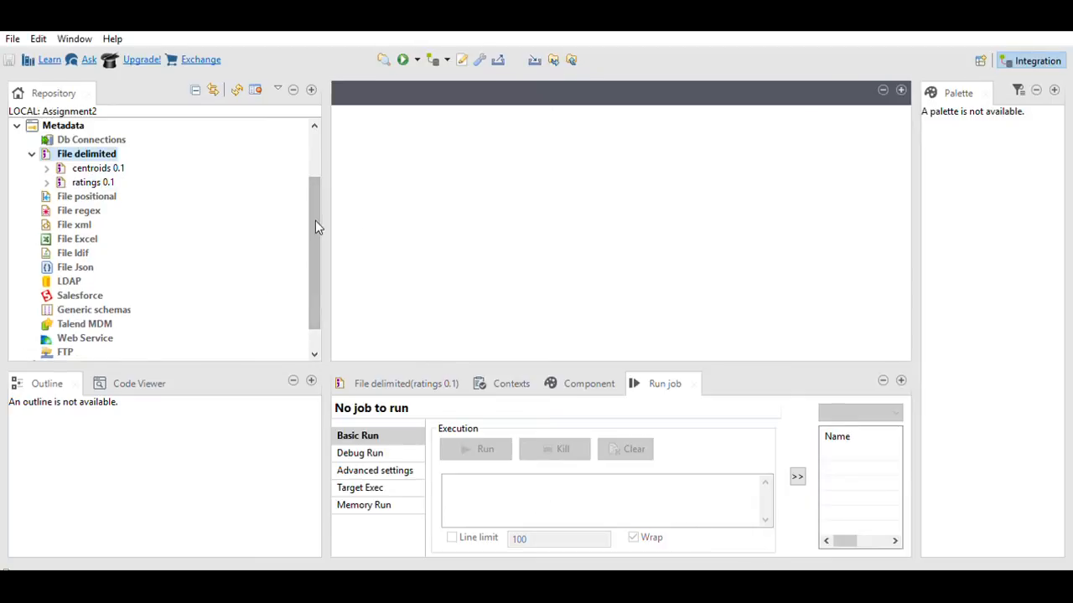
# Step: Open the clustering 0.1 job from Job Designs and drag the ratings schema onto its canvas
pyautogui.moveTo(315, 221); pyautogui.dragTo(309, 157)
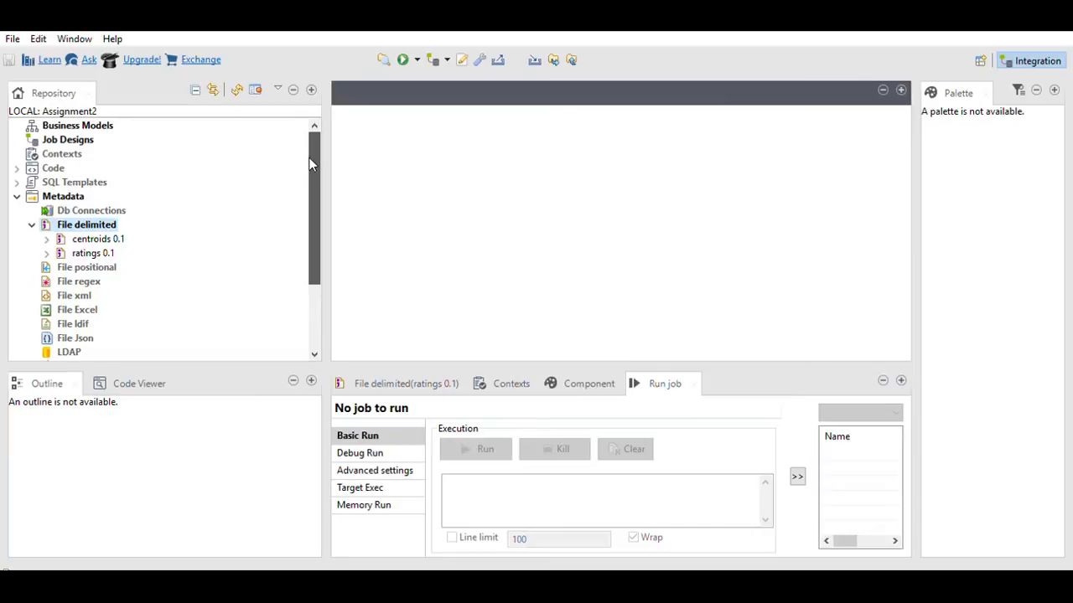
pyautogui.click(50, 132)
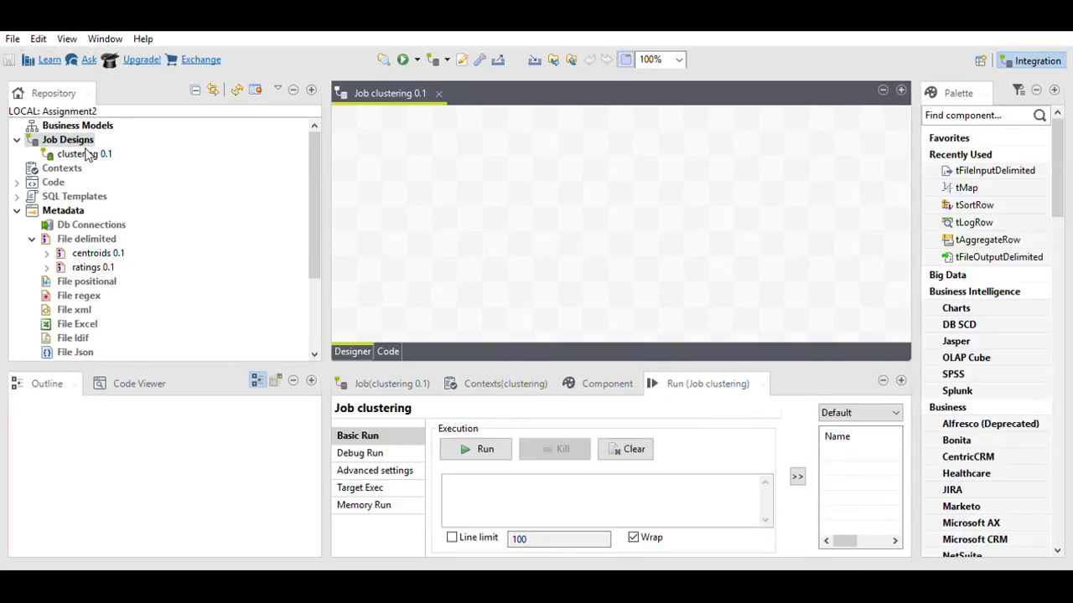
pyautogui.click(87, 155)
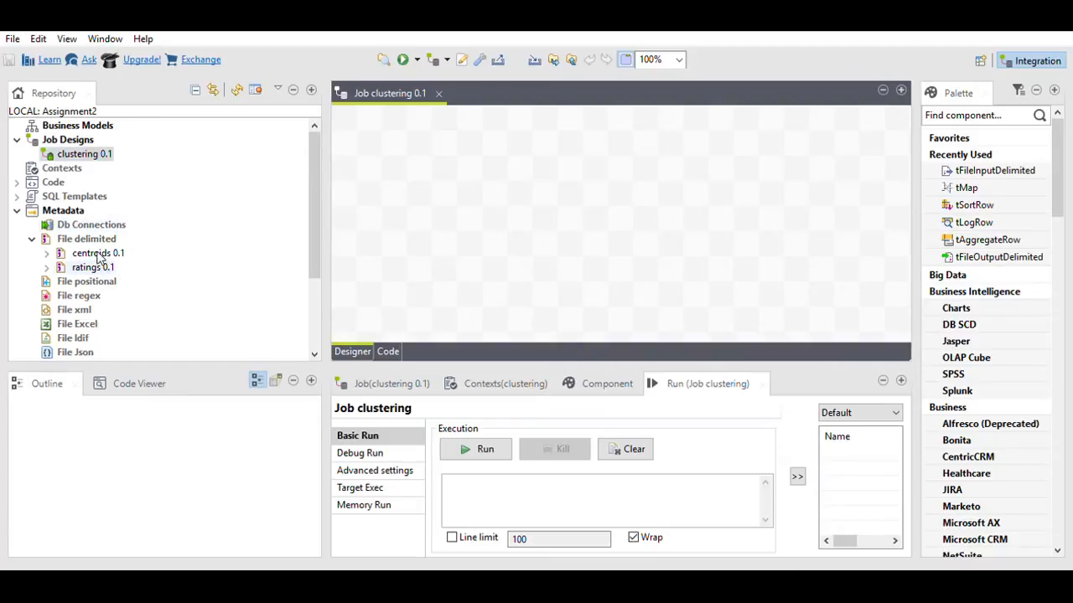
pyautogui.moveTo(92, 267); pyautogui.dragTo(400, 148)
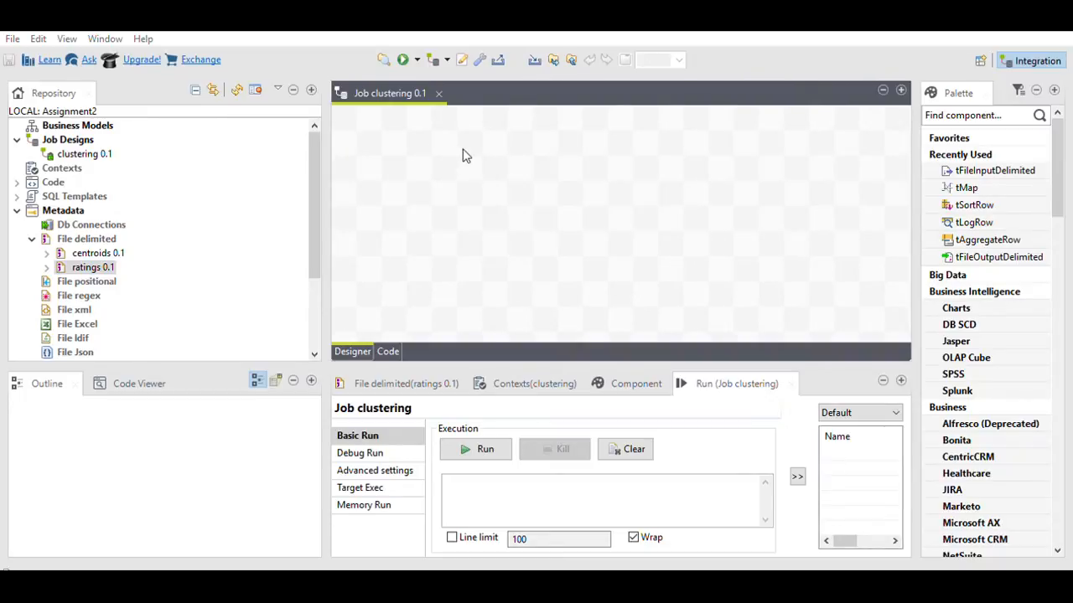
# Step: Place ratings 0.1 and centroids 0.1 on the canvas as tFileInputDelimited components
pyautogui.click(560, 355)
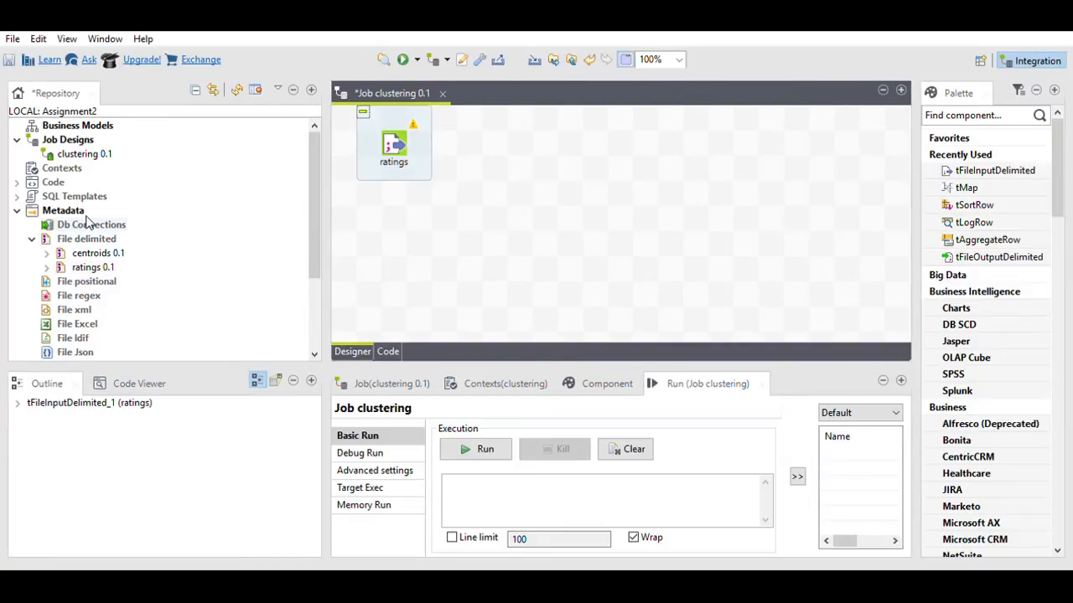
pyautogui.moveTo(93, 253); pyautogui.dragTo(408, 260)
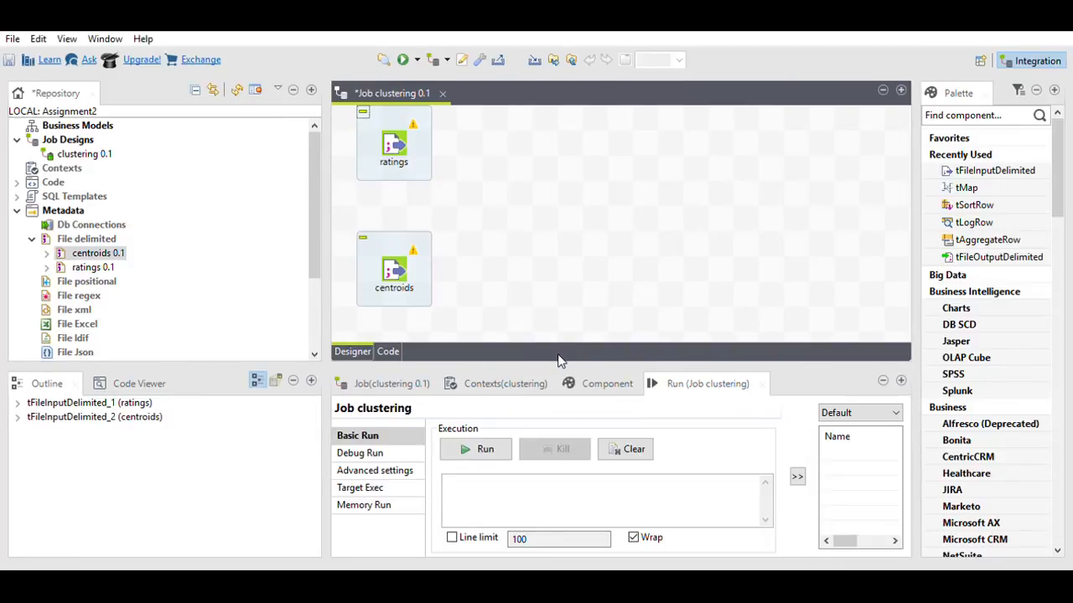
pyautogui.click(493, 290)
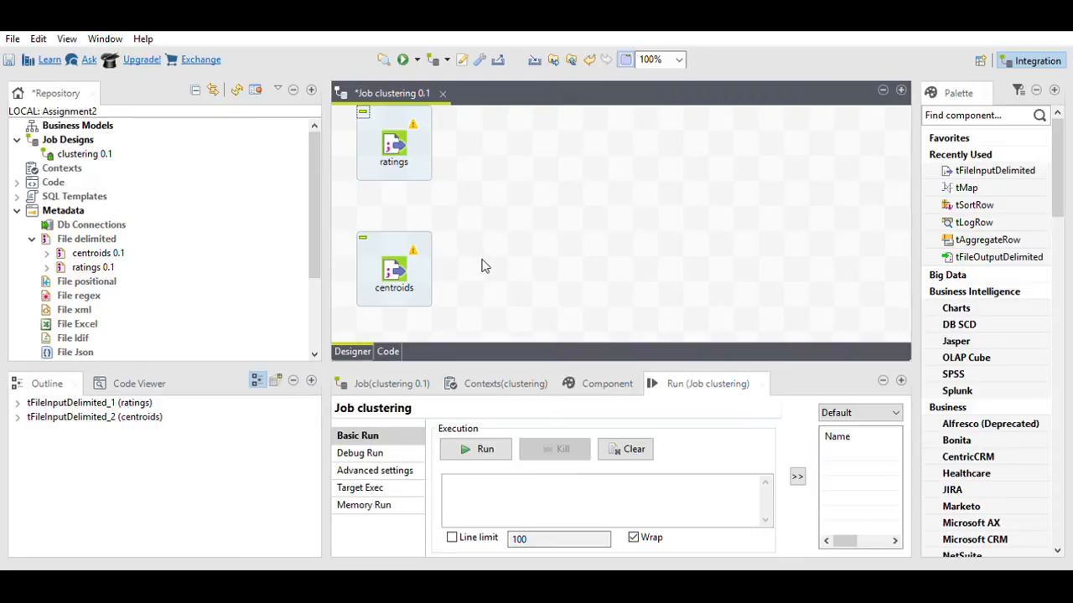
# Step: Find tmap in the Palette and place a tMap component right of the inputs
pyautogui.click(985, 109)
pyautogui.write('tmap')
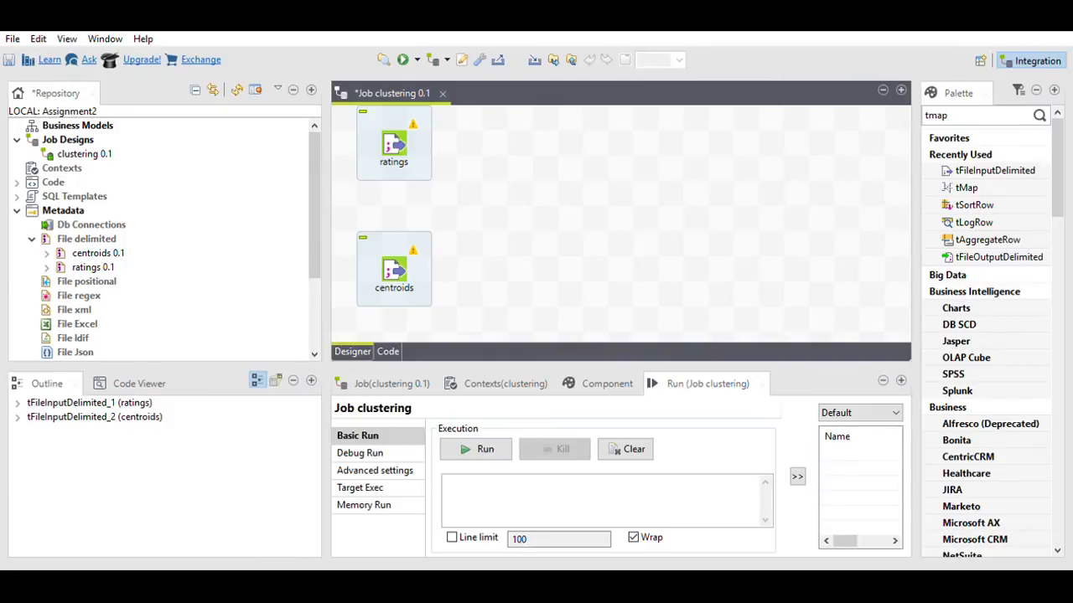
pyautogui.press('Return')
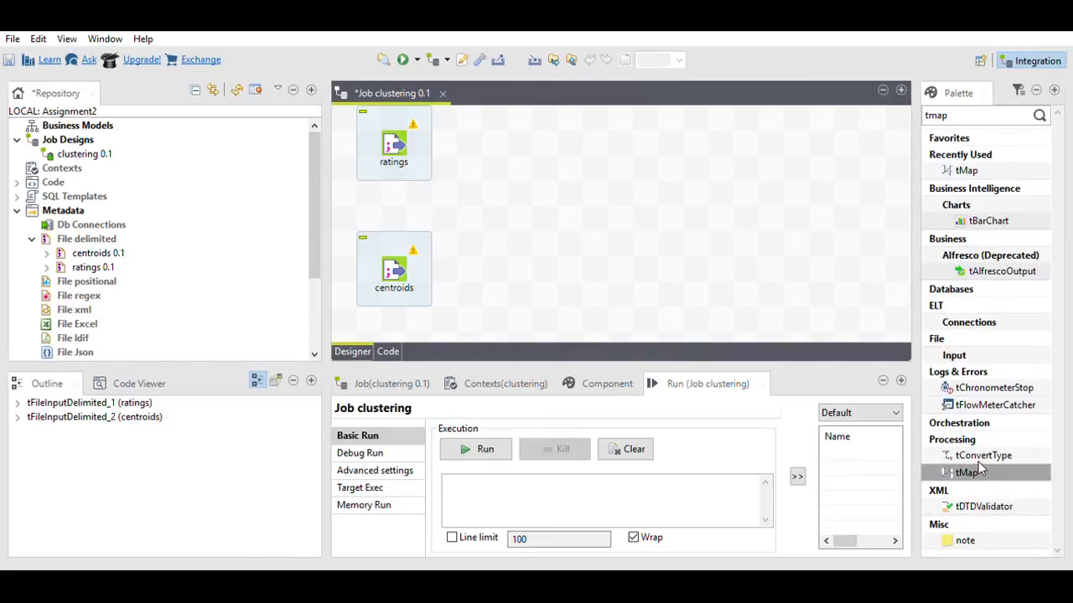
pyautogui.moveTo(976, 466); pyautogui.dragTo(527, 171)
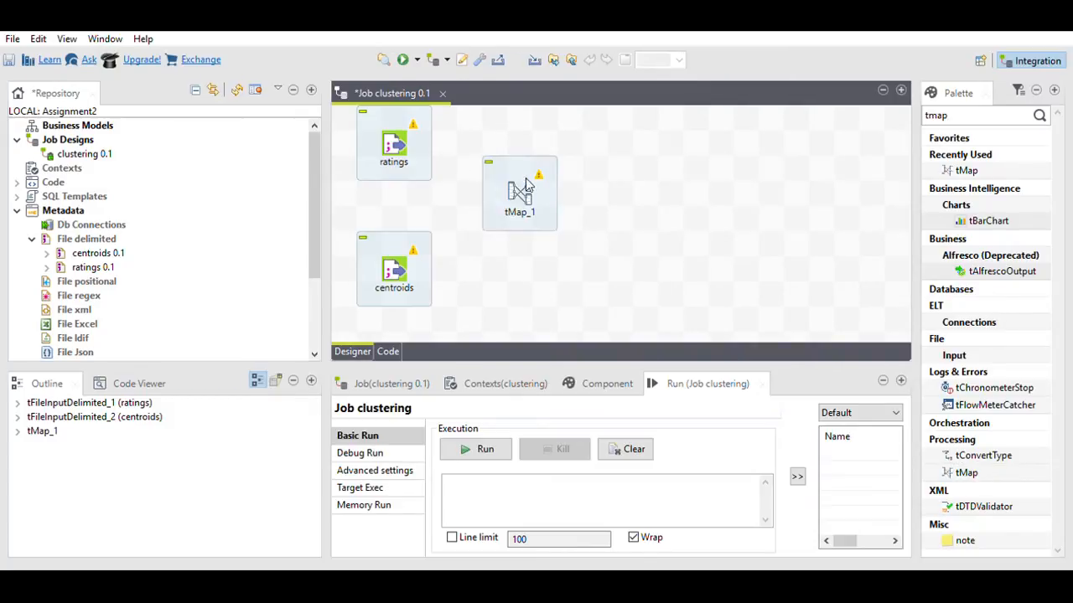
# Step: Connect ratings to tMap_1 as the Main flow and centroids as the Lookup
pyautogui.click(402, 134)
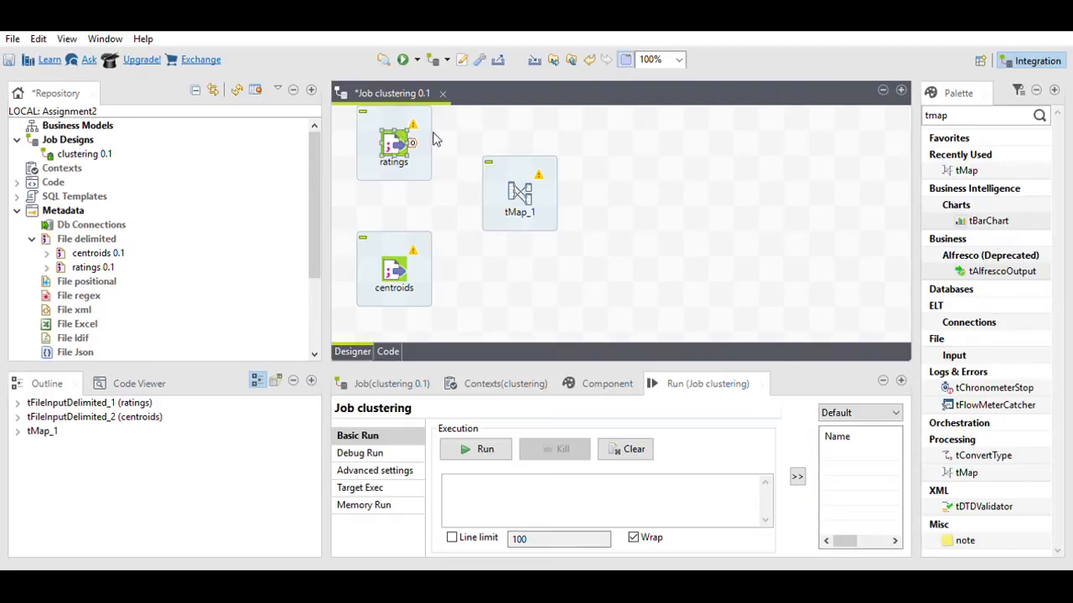
pyautogui.moveTo(442, 136)
pyautogui.mouseDown()
pyautogui.moveTo(607, 135)
pyautogui.moveTo(506, 177)
pyautogui.moveTo(513, 188)
pyautogui.mouseUp()
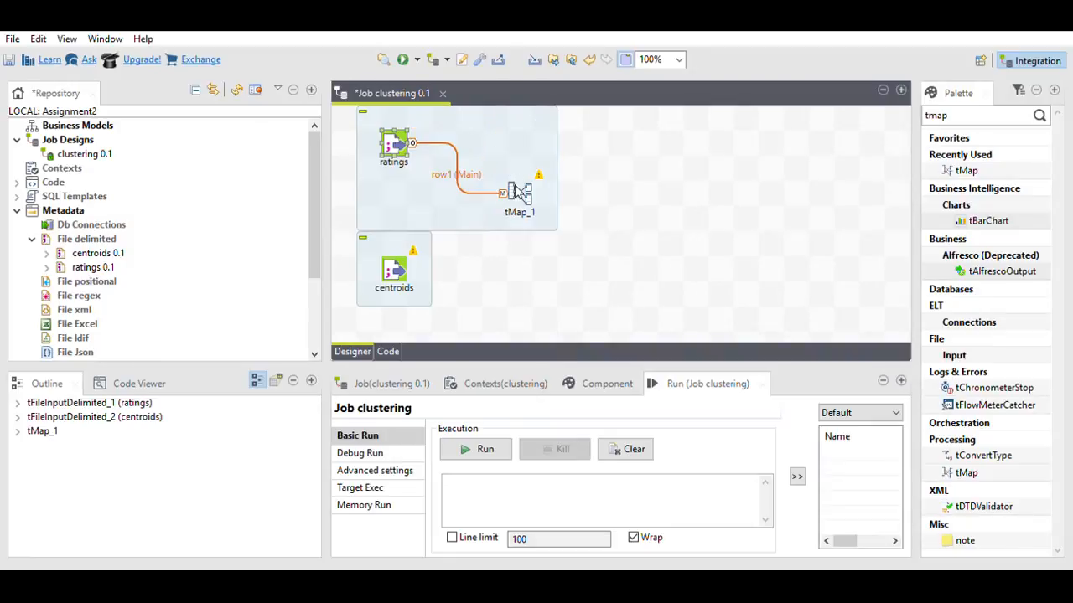
pyautogui.click(398, 259)
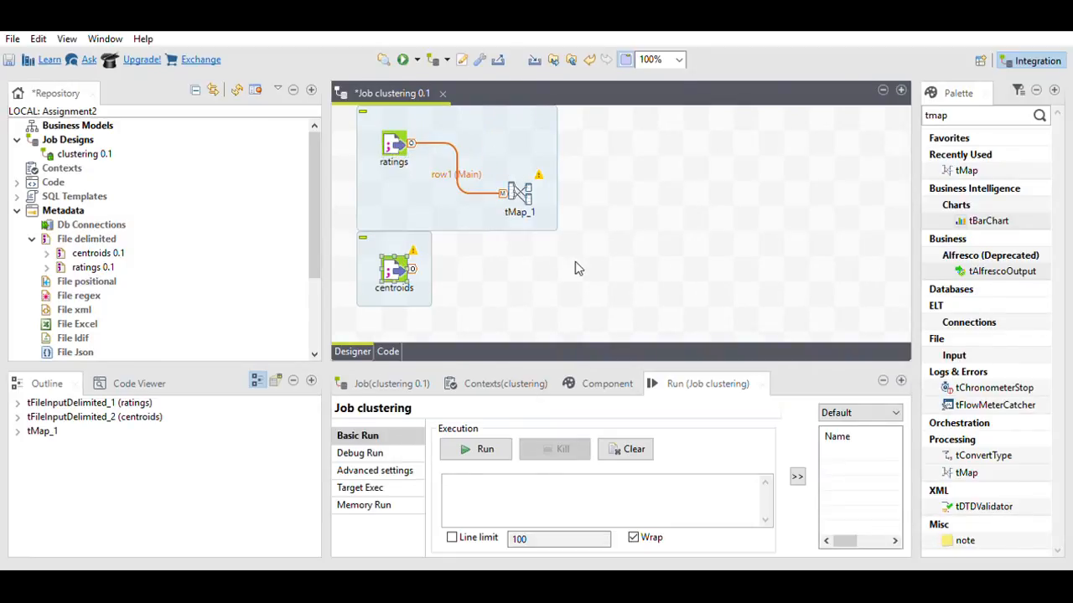
pyautogui.moveTo(585, 268); pyautogui.dragTo(521, 194)
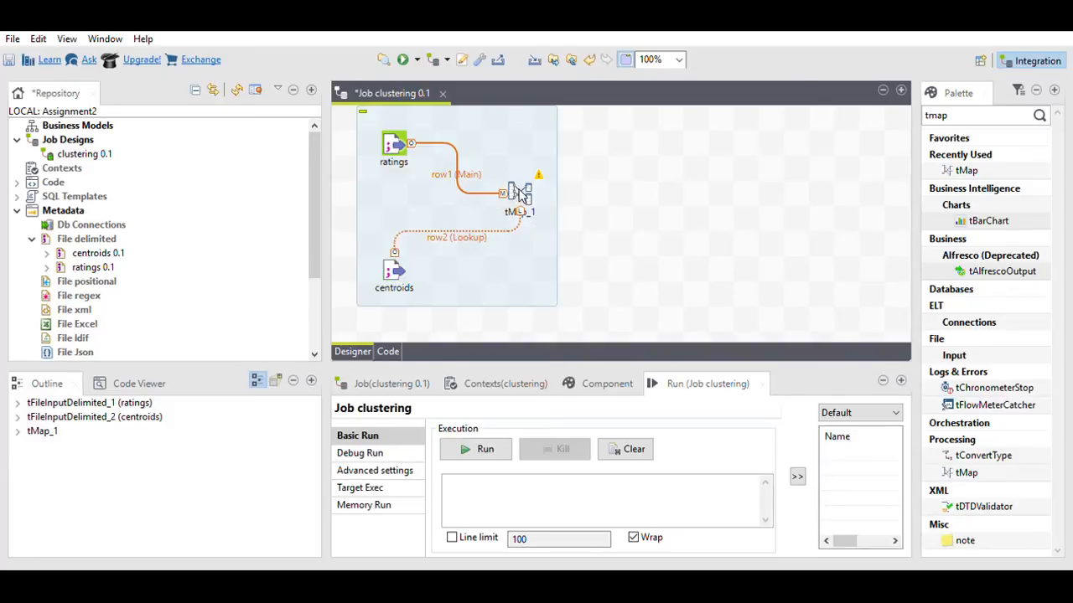
# Step: Rename the row1 link to 'ratings' and the row2 lookup link to 'centroids'
pyautogui.click(444, 167)
pyautogui.click(444, 167)
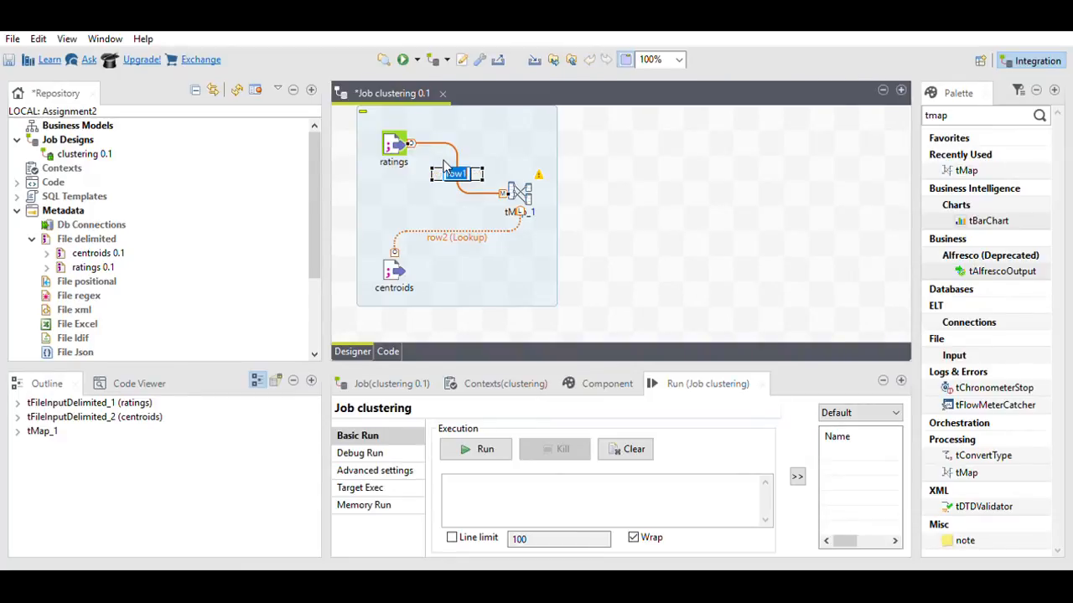
pyautogui.write('ratings')
pyautogui.click(442, 228)
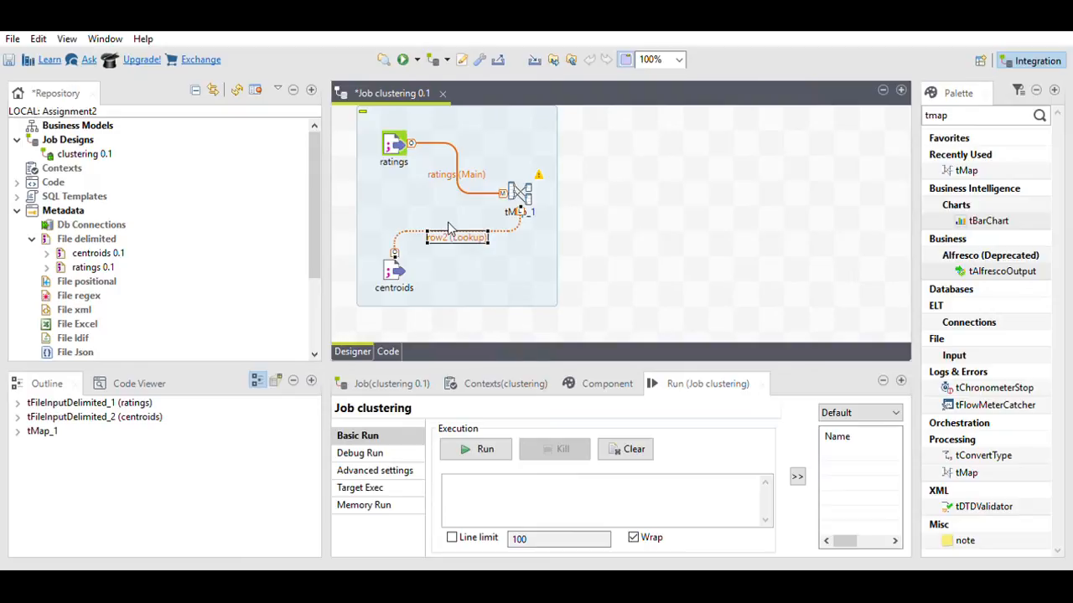
pyautogui.click(455, 231)
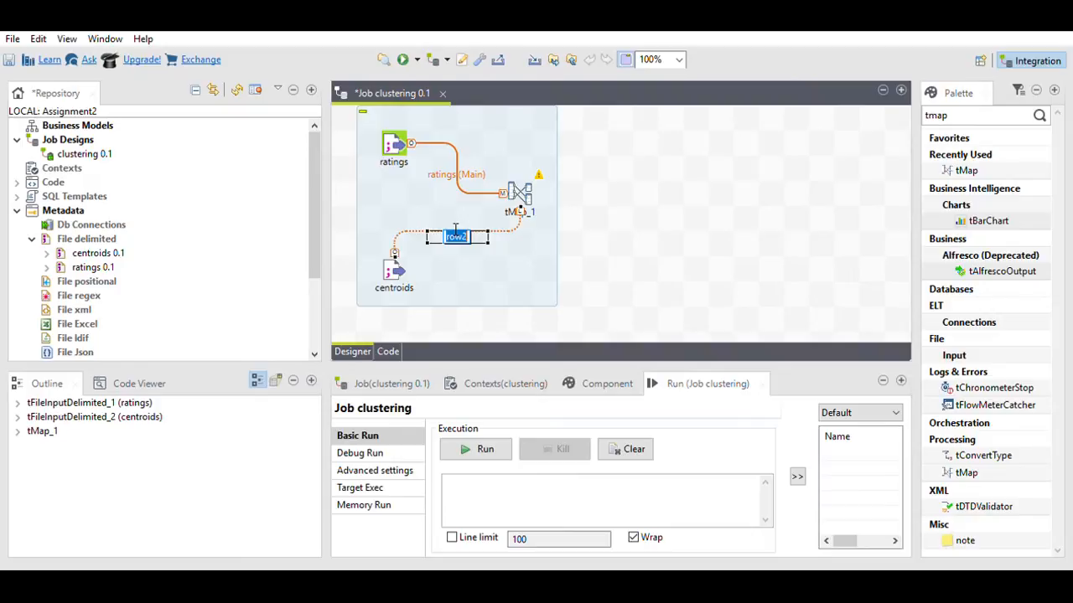
pyautogui.write('centroids')
pyautogui.press('Return')
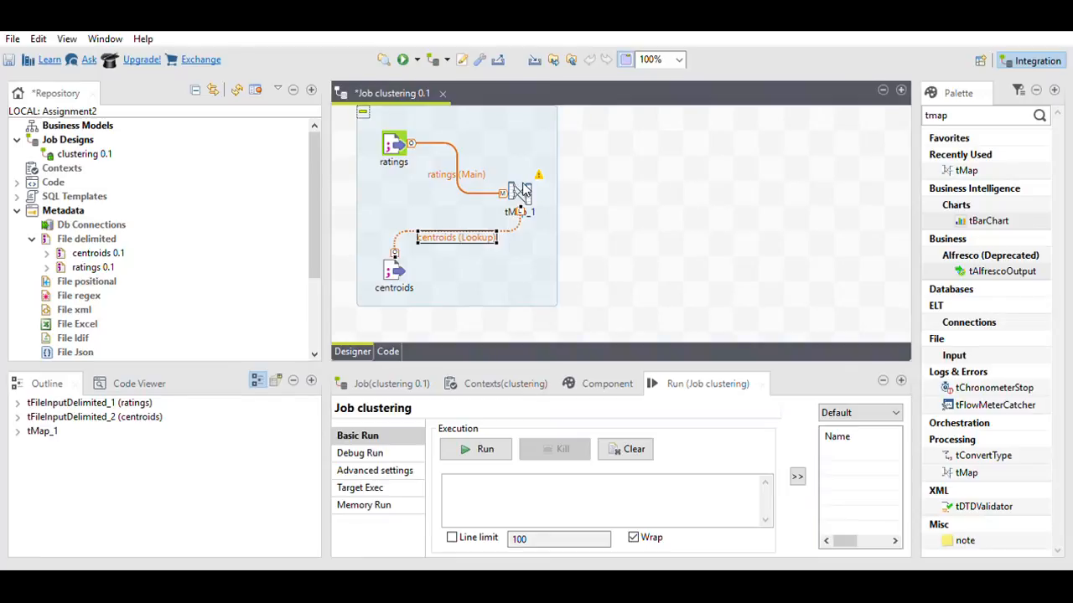
pyautogui.click(521, 187)
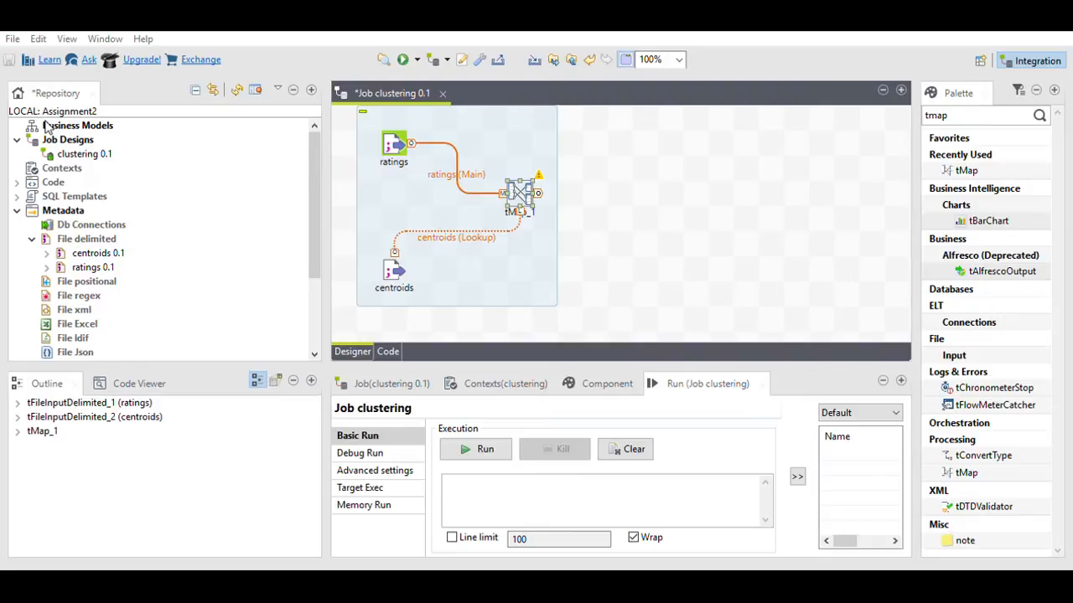
pyautogui.moveTo(45, 121); pyautogui.dragTo(144, 252)
# Step: Place tMap_1 and link ratings as its Main input and centroids as its Lookup
pyautogui.moveTo(106, 108); pyautogui.dragTo(830, 95)
pyautogui.moveTo(66, 125); pyautogui.dragTo(789, 116)
pyautogui.moveTo(237, 317); pyautogui.dragTo(772, 147)
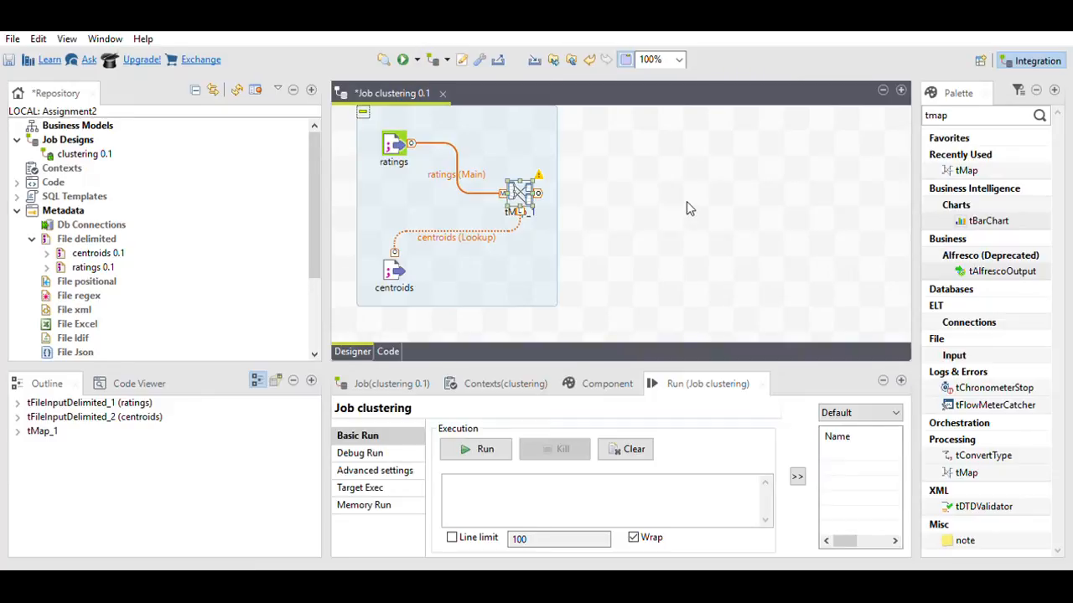
# Step: Add a tLogRow_1 fed by tMap_1's diffratings output and open its component settings
pyautogui.doubleClick(972, 111)
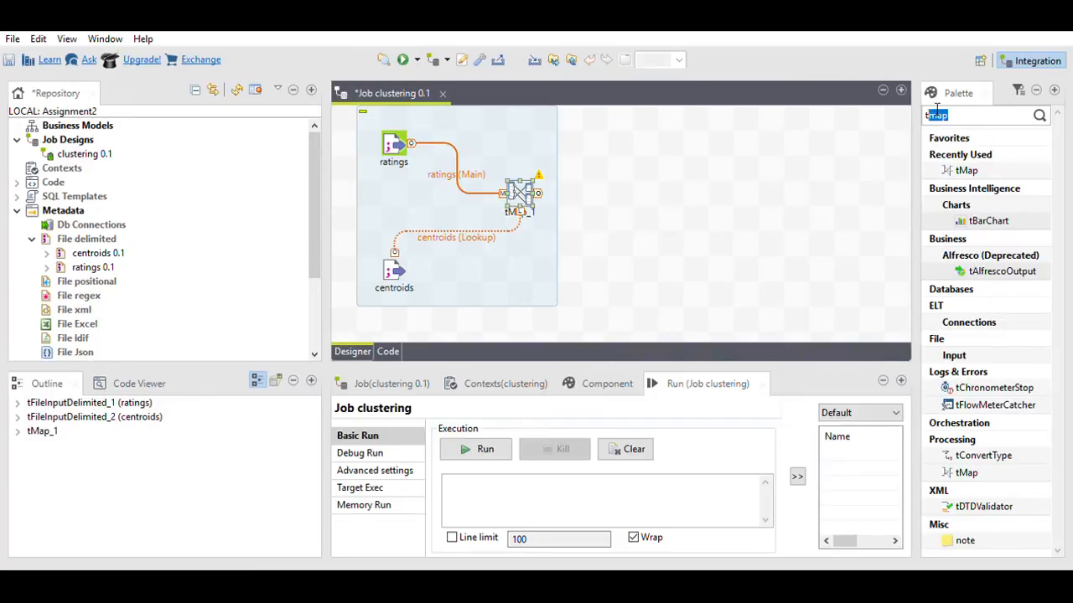
pyautogui.write('tlog')
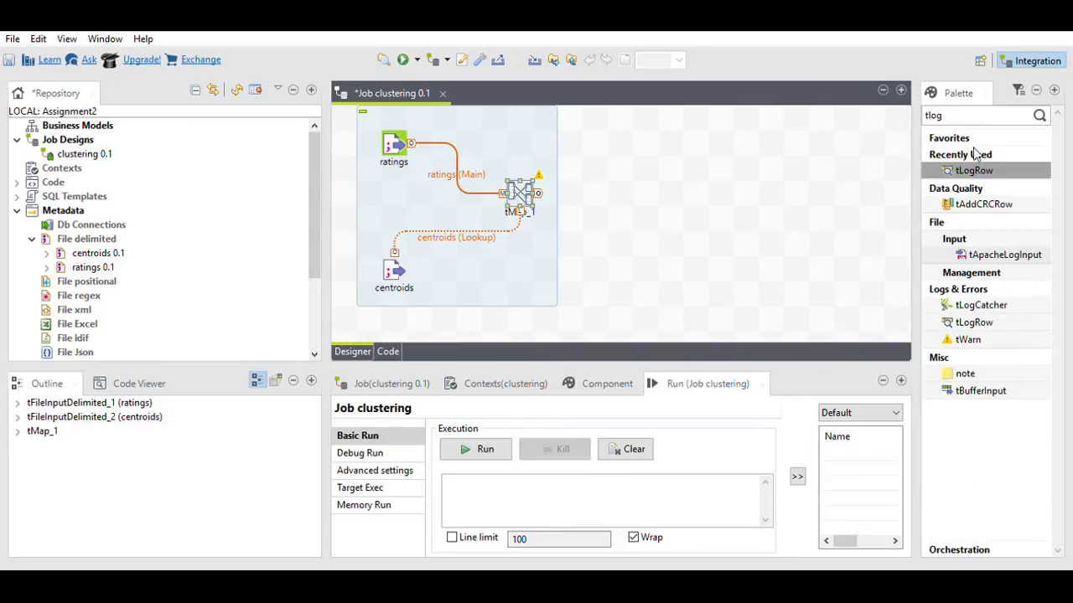
pyautogui.moveTo(972, 168); pyautogui.dragTo(637, 176)
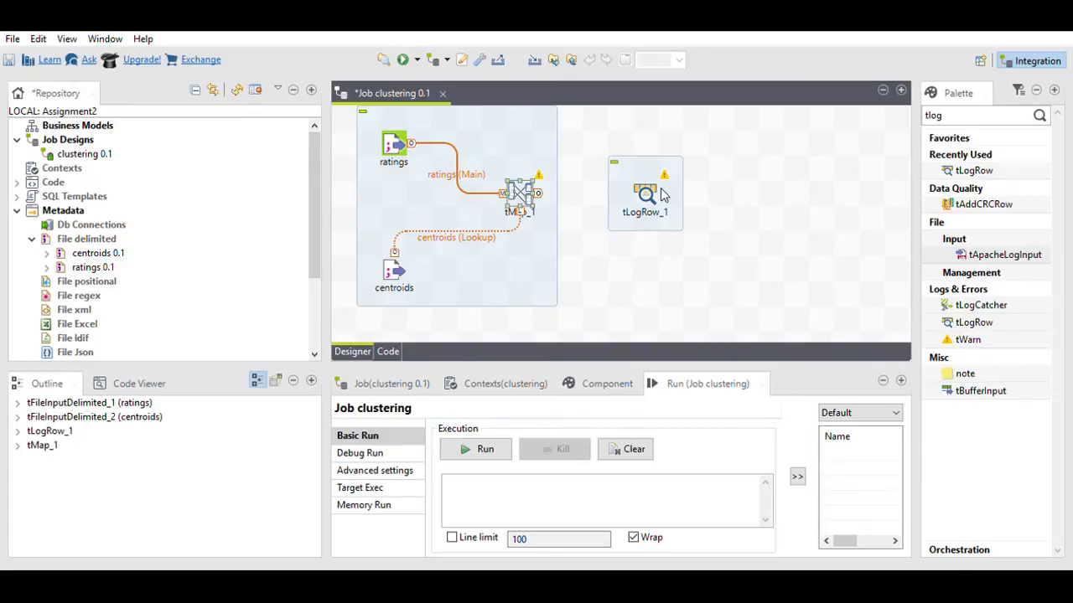
pyautogui.click(542, 181)
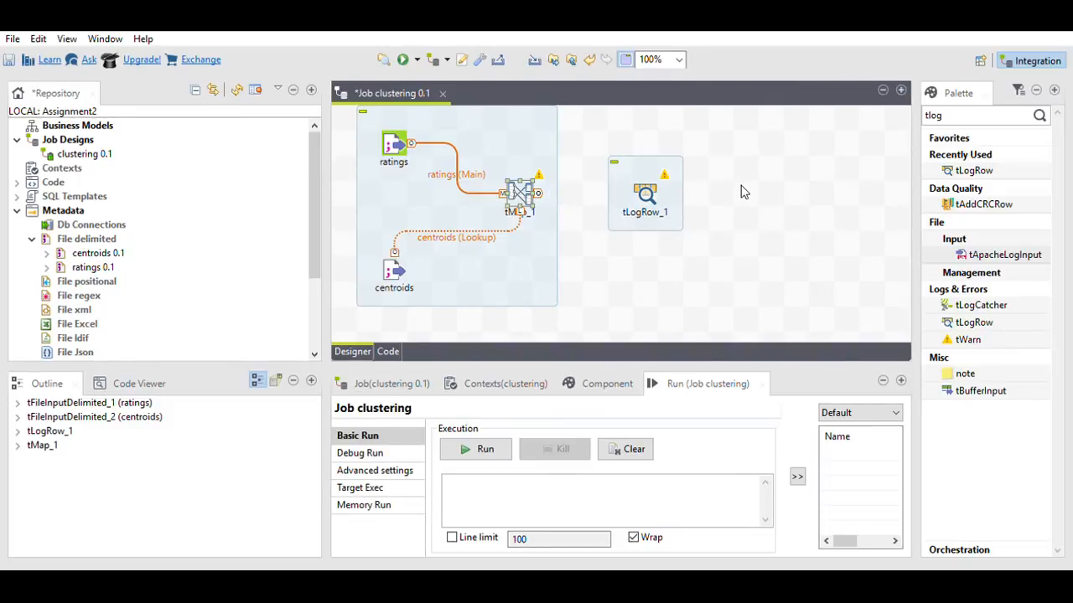
pyautogui.moveTo(741, 192); pyautogui.dragTo(655, 182)
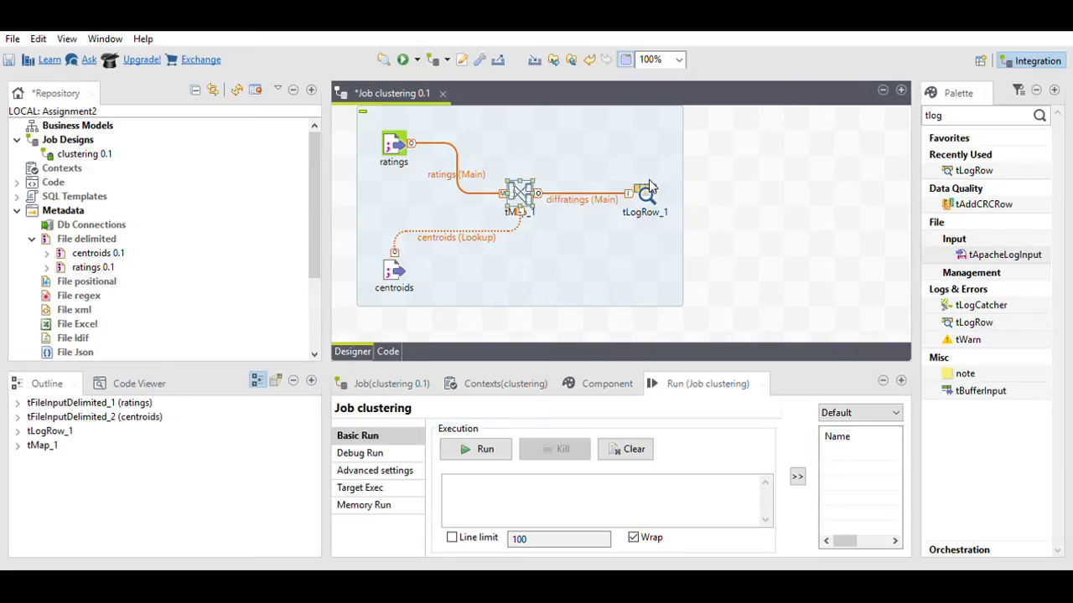
pyautogui.doubleClick(648, 186)
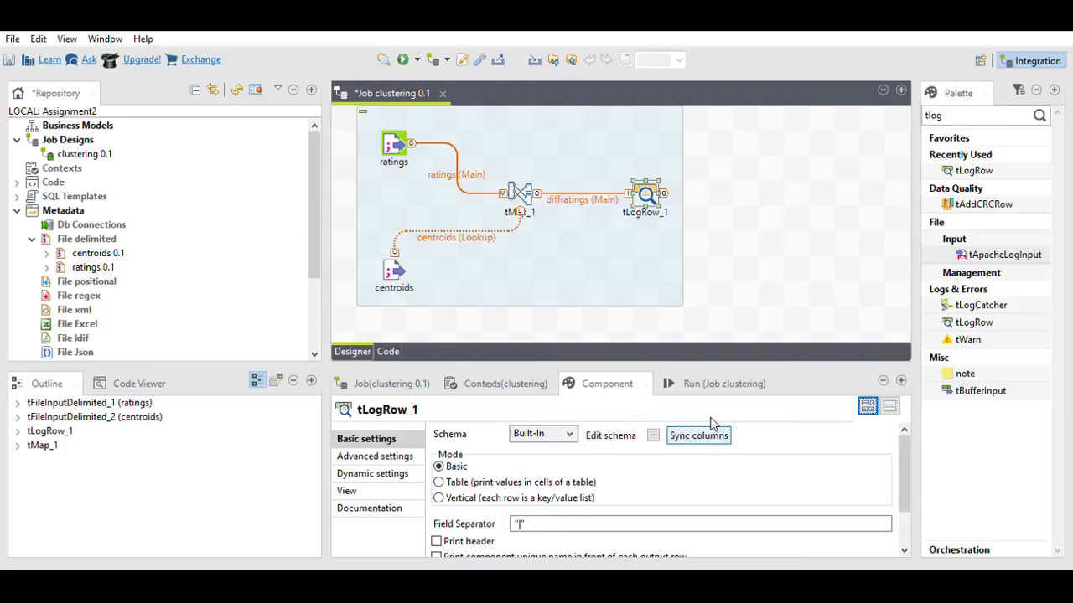
# Step: Sync tLogRow_1's columns, print rows as a table, run the job and maximize its console
pyautogui.click(710, 428)
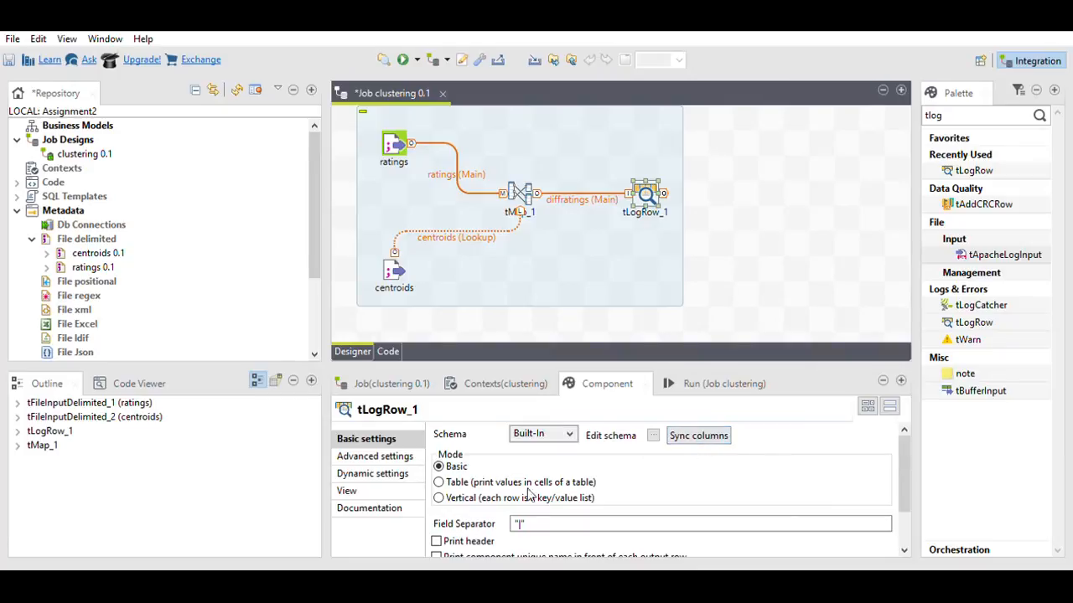
pyautogui.click(439, 480)
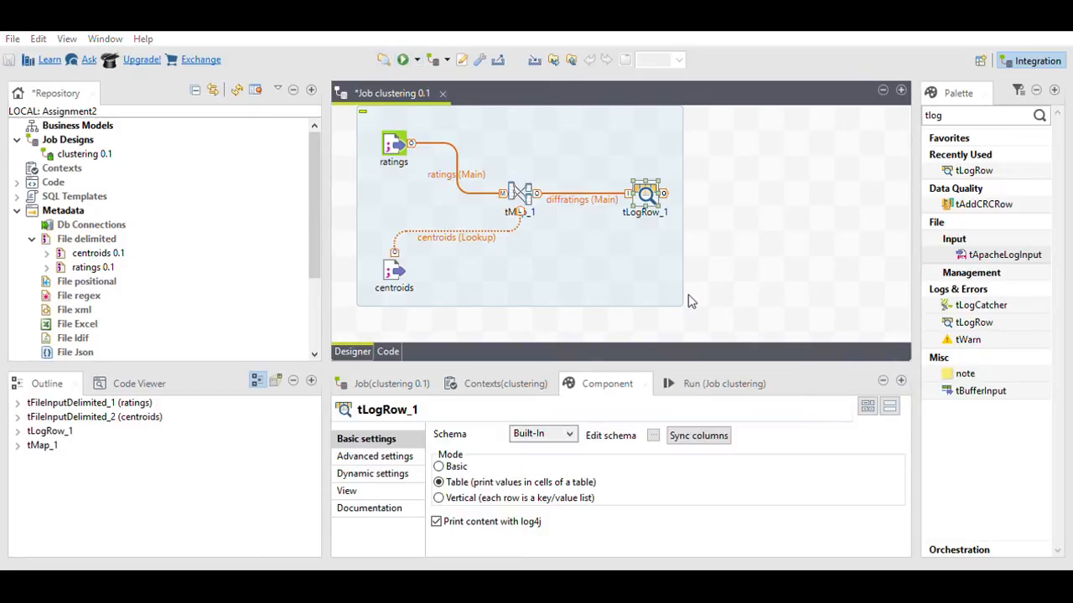
pyautogui.click(726, 279)
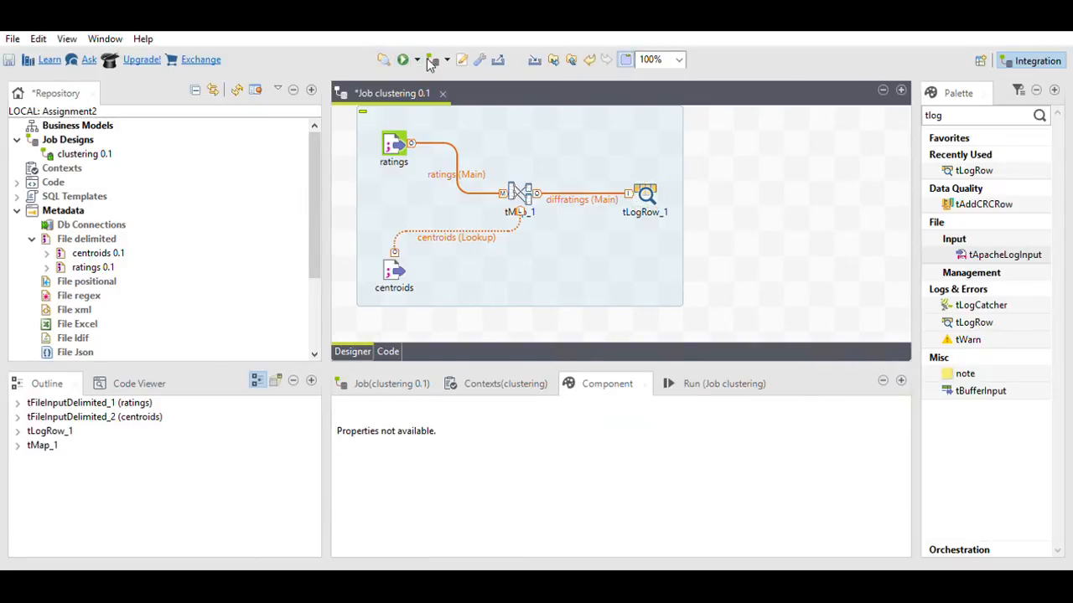
pyautogui.click(405, 57)
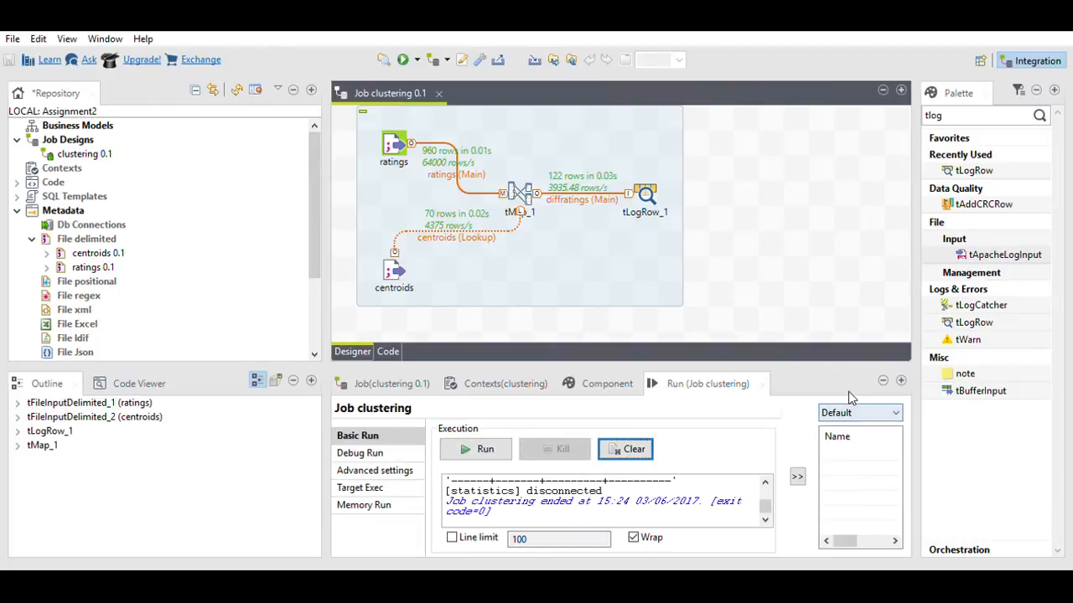
pyautogui.click(899, 379)
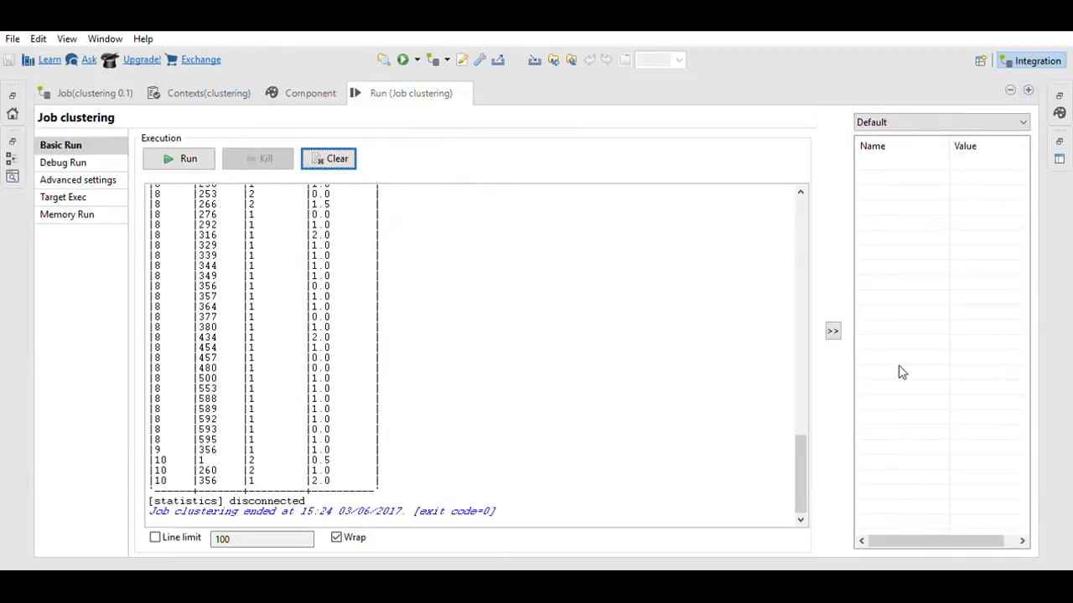
pyautogui.moveTo(805, 469); pyautogui.dragTo(800, 231)
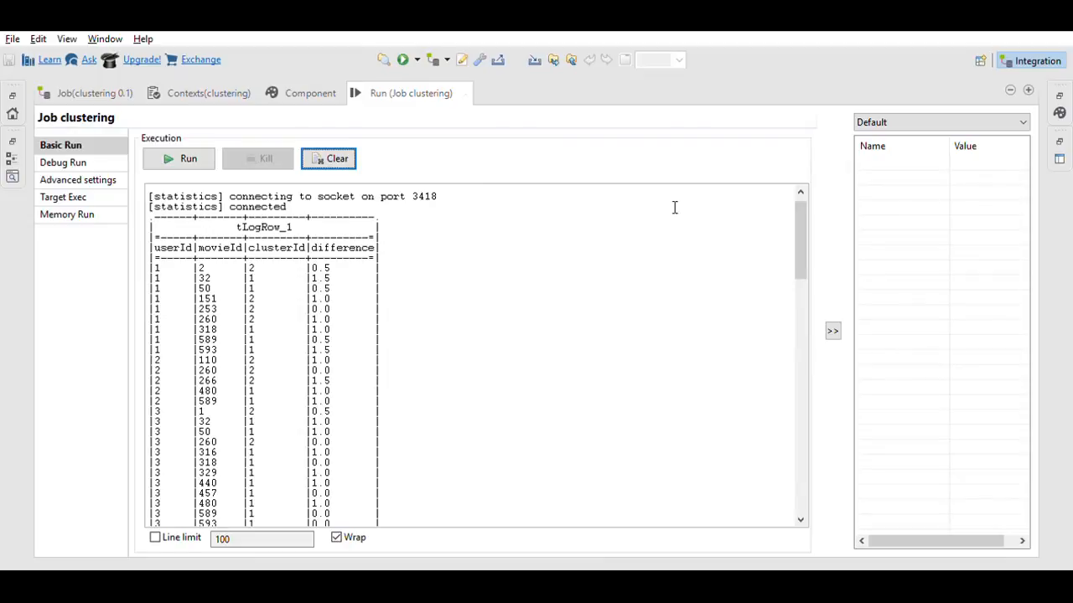
# Step: Restore the layout and add a tSortRow_1 component below tLogRow_1
pyautogui.click(1010, 82)
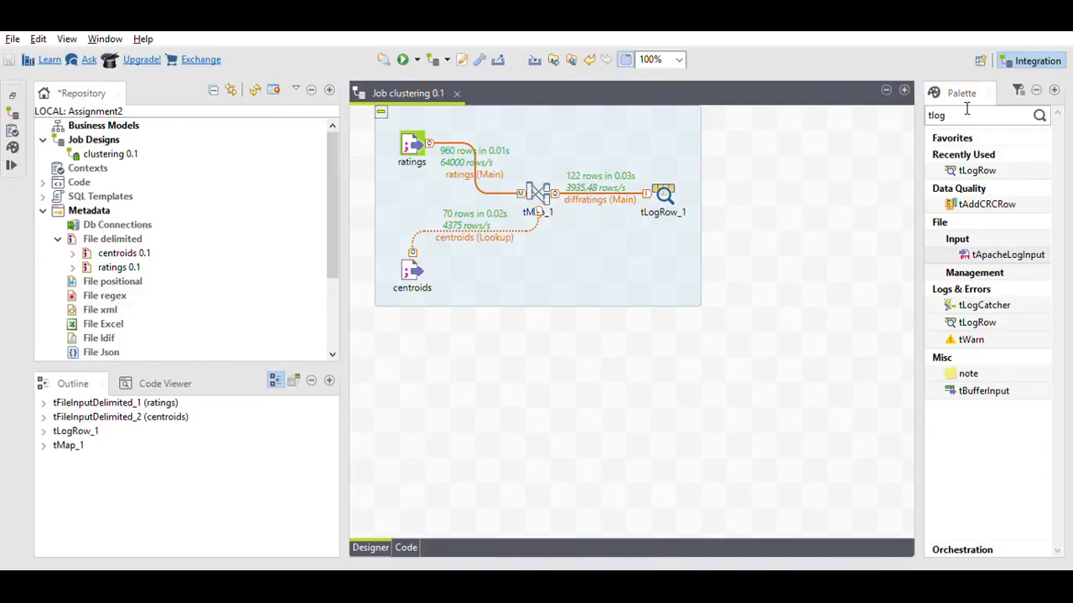
pyautogui.moveTo(966, 112); pyautogui.dragTo(919, 111)
pyautogui.write('t')
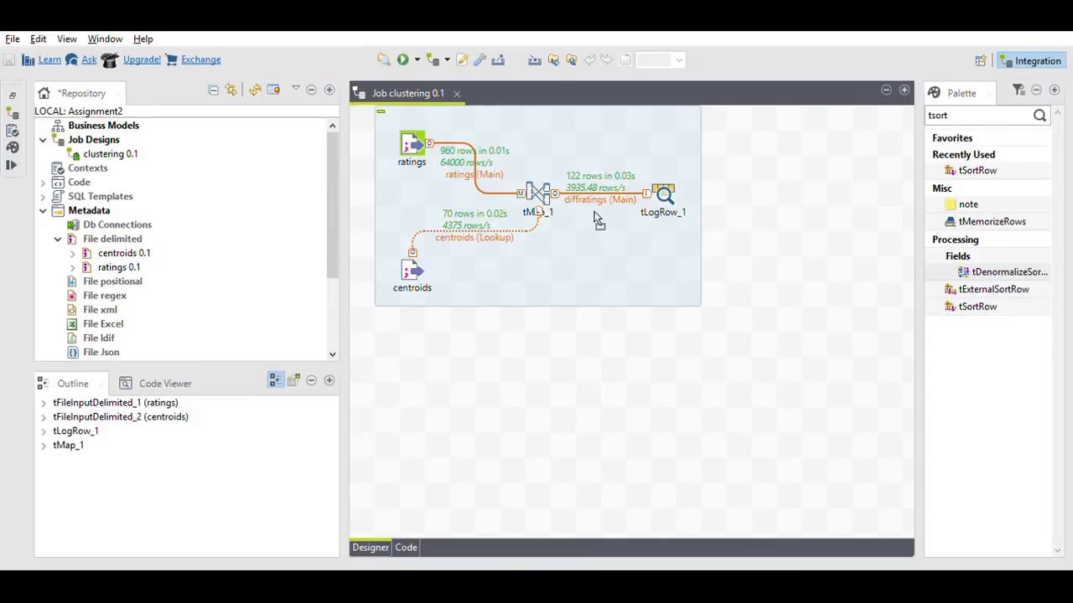
pyautogui.moveTo(598, 220); pyautogui.dragTo(593, 218)
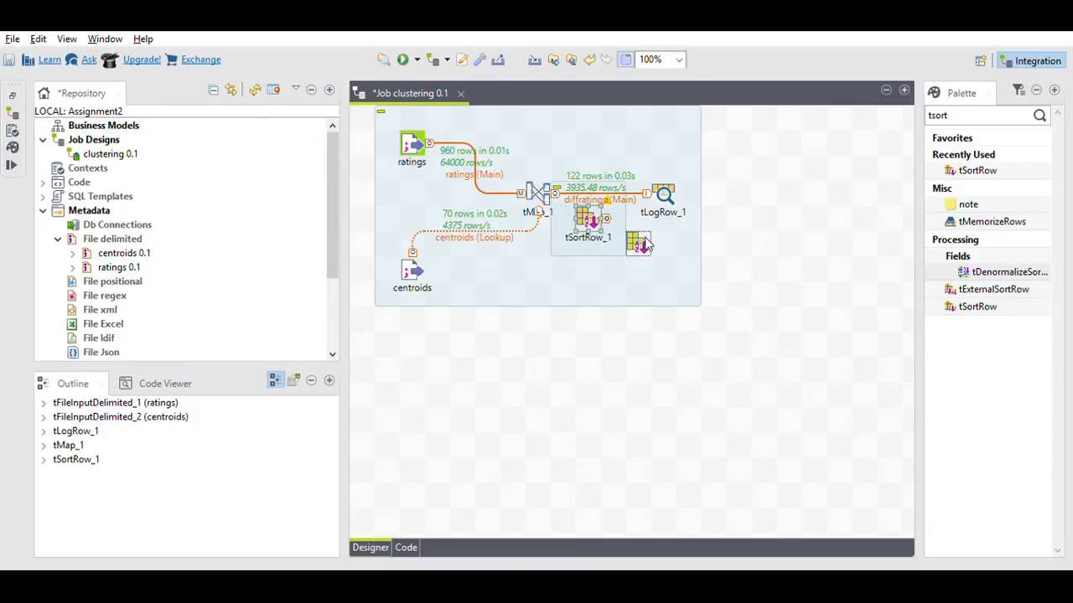
pyautogui.moveTo(645, 243); pyautogui.dragTo(668, 268)
pyautogui.click(549, 188)
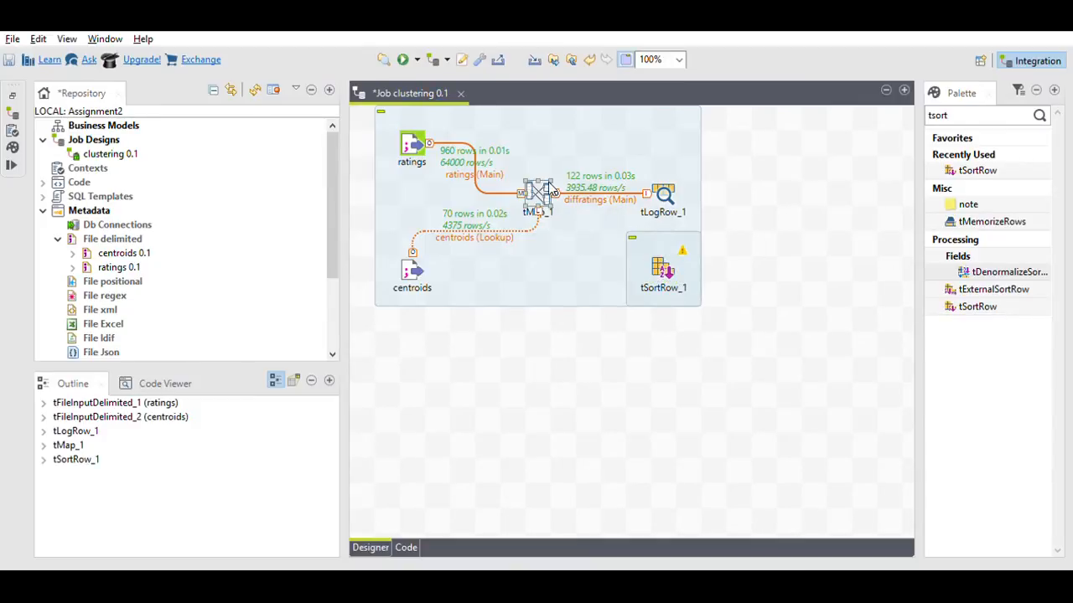
# Step: Replace the diffratings link so tMap_1 feeds tSortRow_1, which feeds tLogRow_1
pyautogui.click(584, 181)
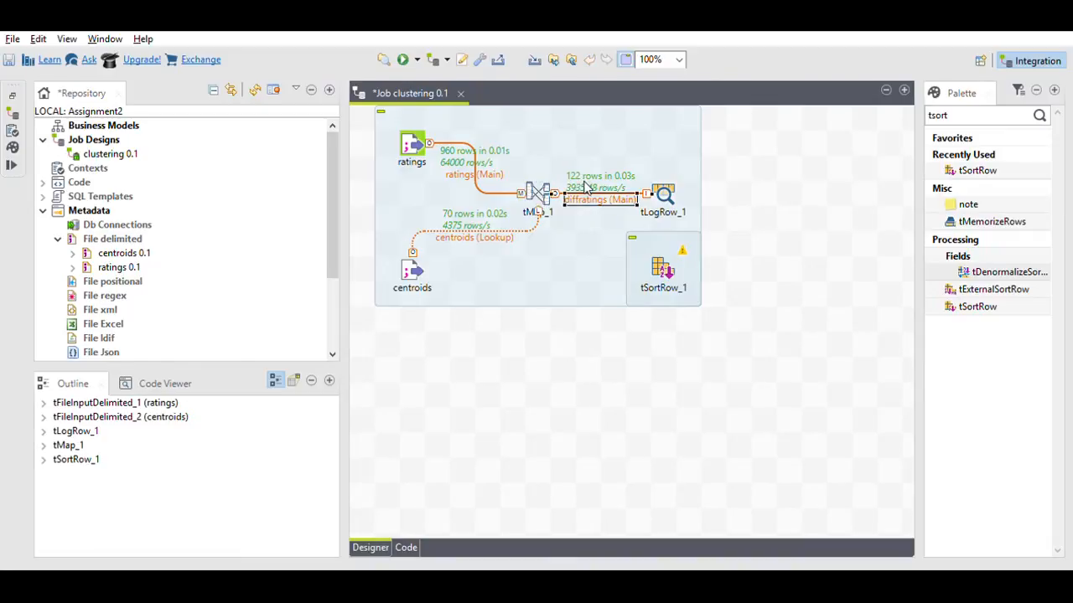
pyautogui.press('Delete')
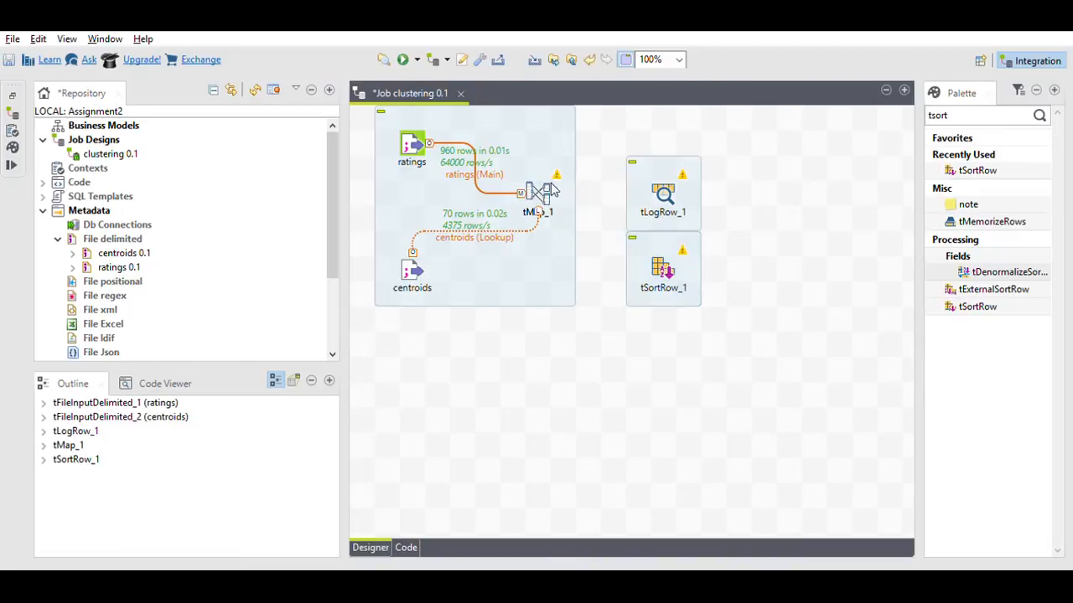
pyautogui.click(546, 191)
pyautogui.moveTo(553, 193); pyautogui.dragTo(680, 260)
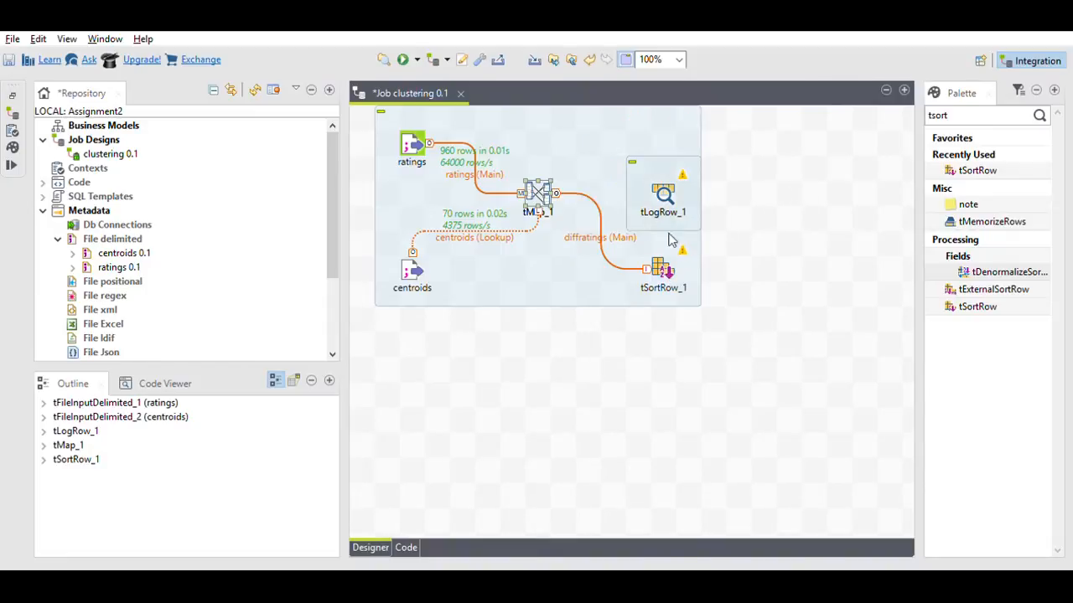
pyautogui.moveTo(672, 184); pyautogui.dragTo(772, 182)
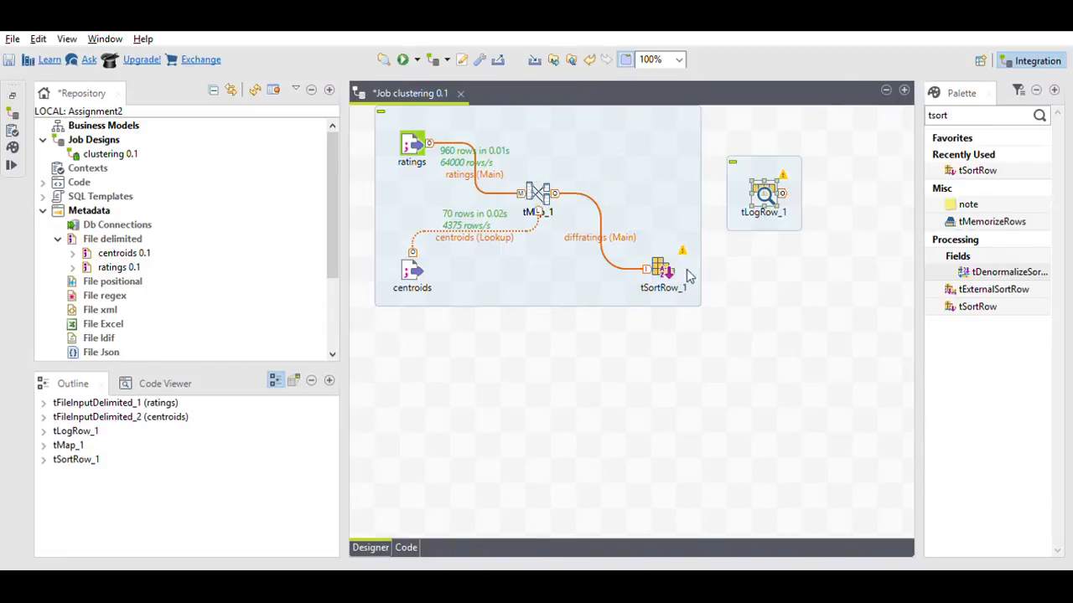
pyautogui.click(674, 262)
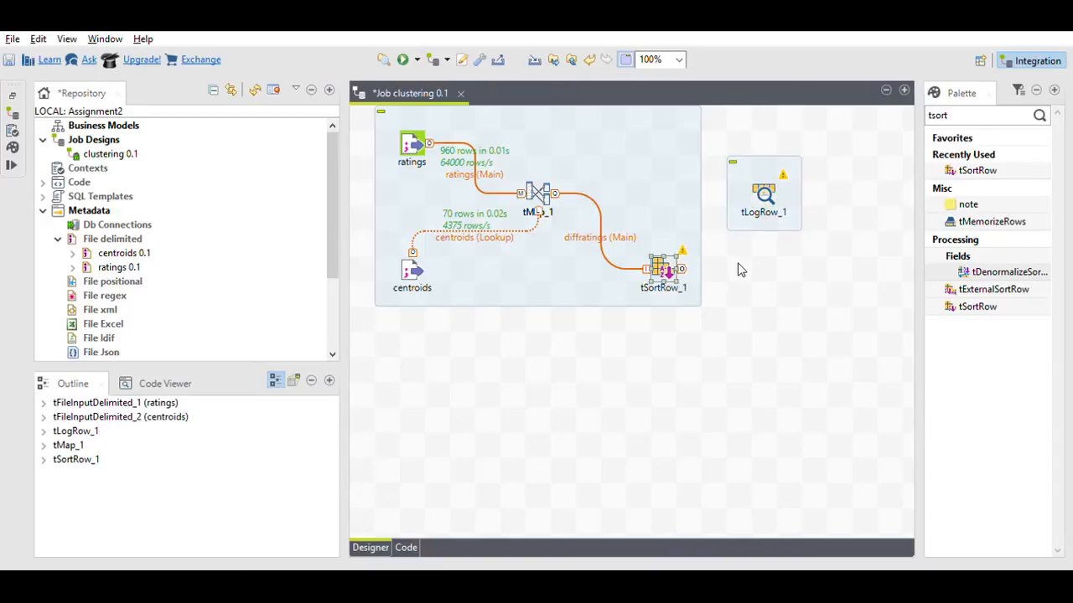
pyautogui.moveTo(873, 266); pyautogui.dragTo(764, 195)
# Step: Run the job through the sort step, review the 122-row output, then open tSortRow_1's settings
pyautogui.click(403, 59)
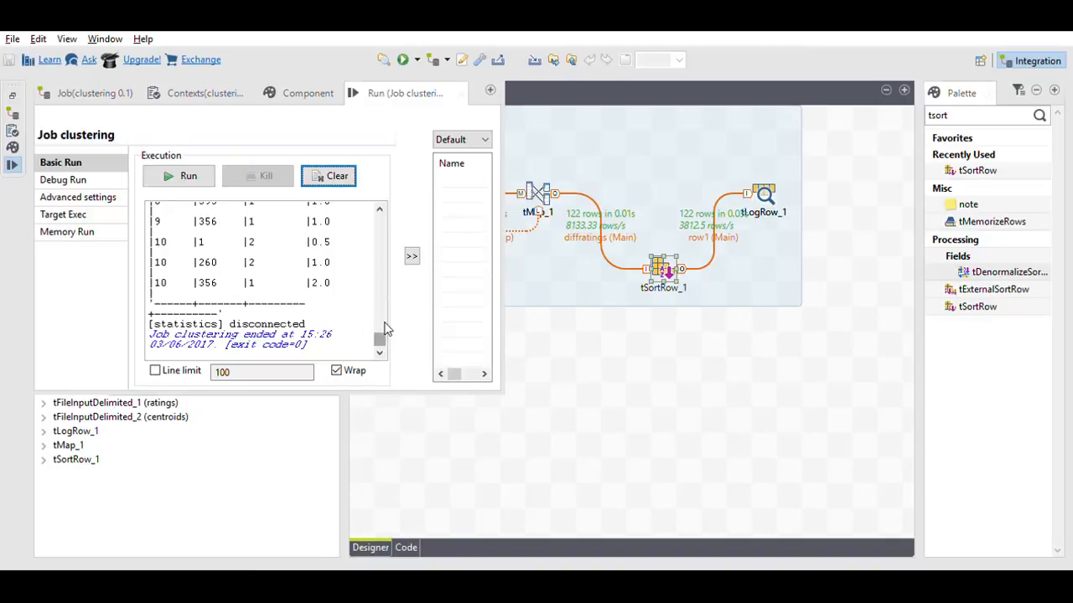
pyautogui.moveTo(379, 338); pyautogui.dragTo(377, 209)
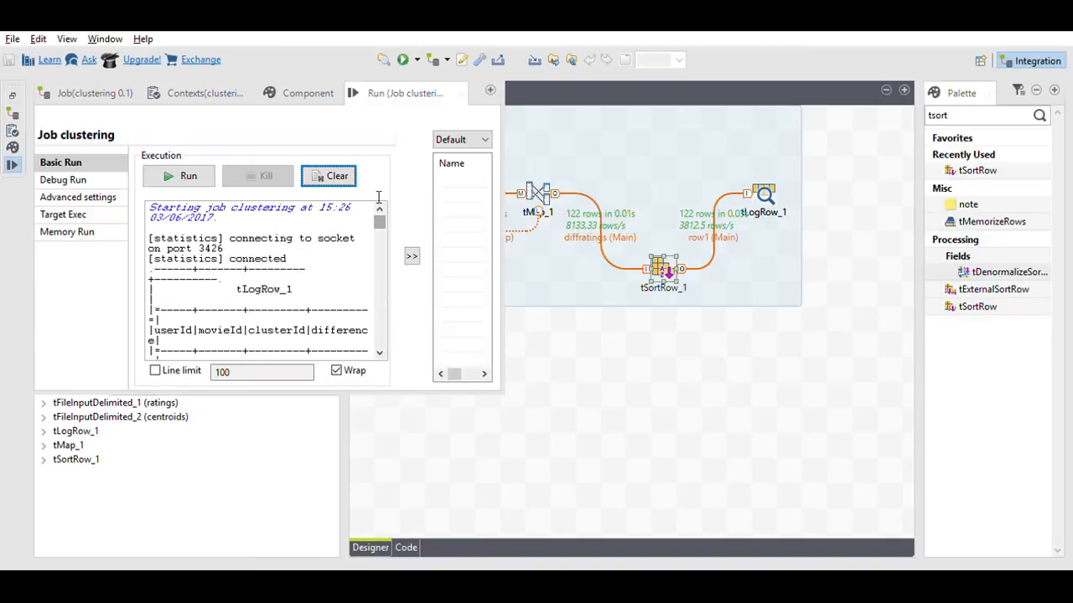
pyautogui.click(490, 88)
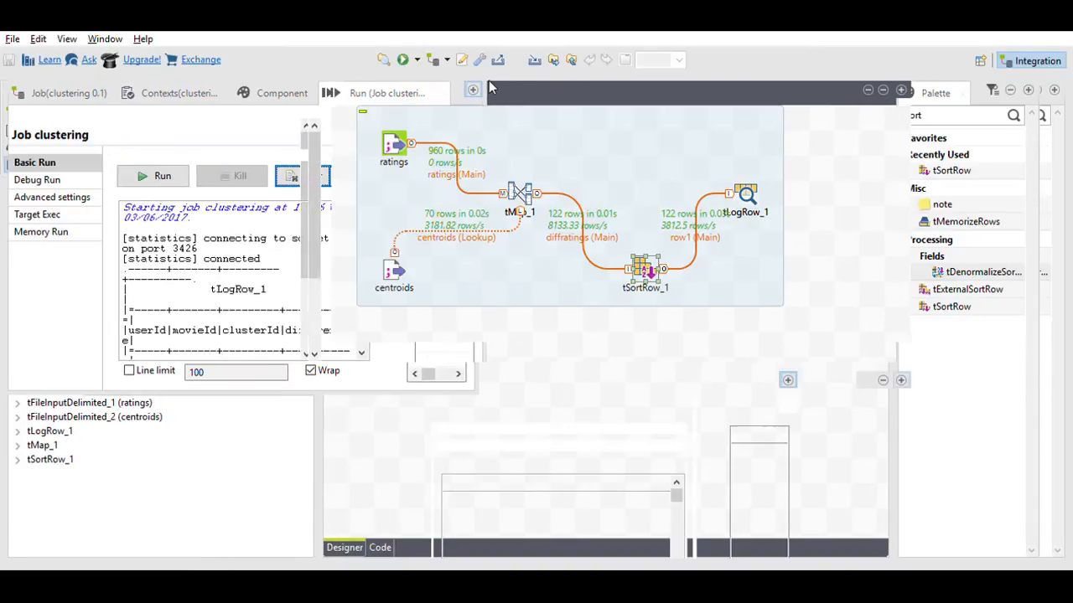
pyautogui.click(902, 379)
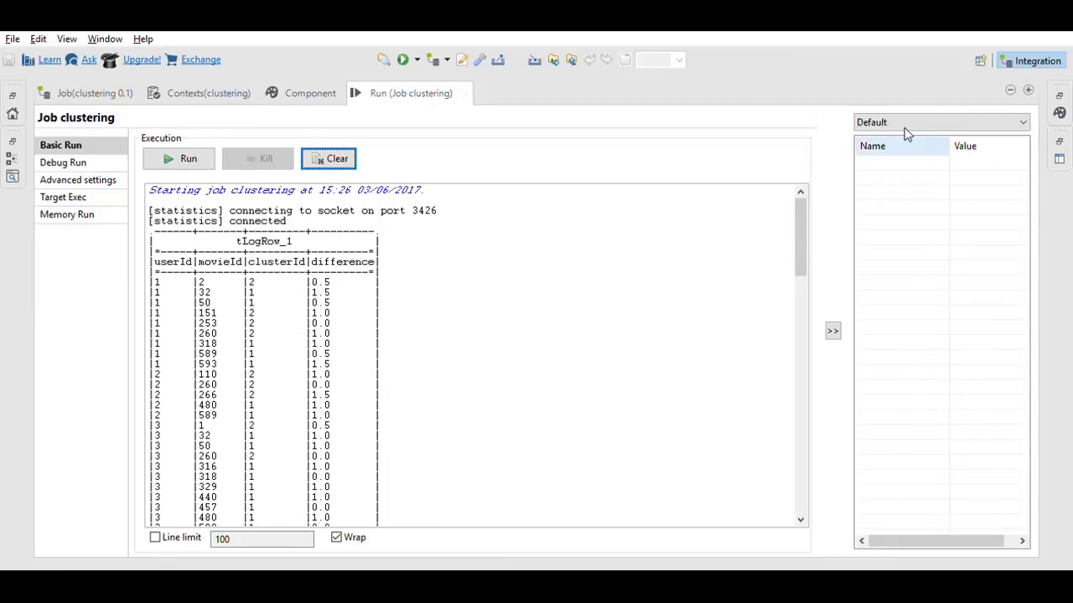
pyautogui.click(1010, 67)
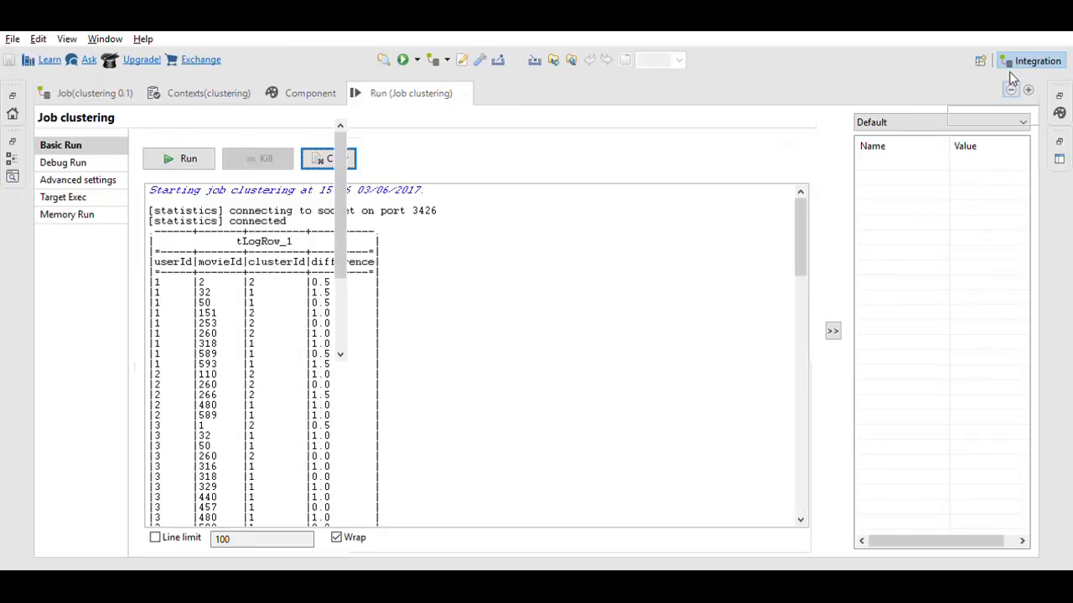
pyautogui.doubleClick(682, 268)
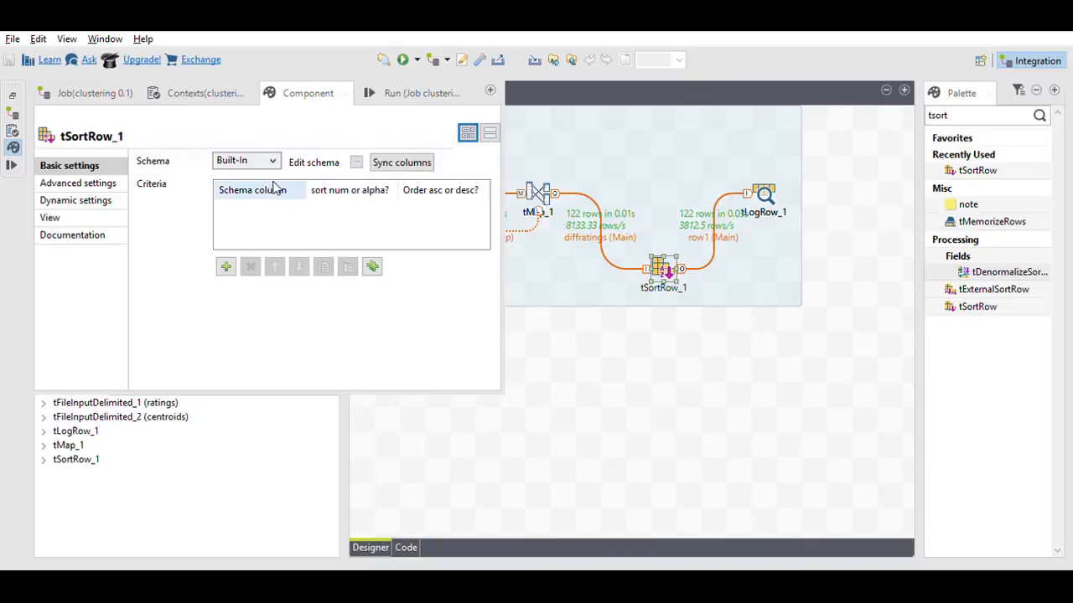
# Step: Give tSortRow_1 two numeric ascending criteria: userId first, then clusterId
pyautogui.click(226, 265)
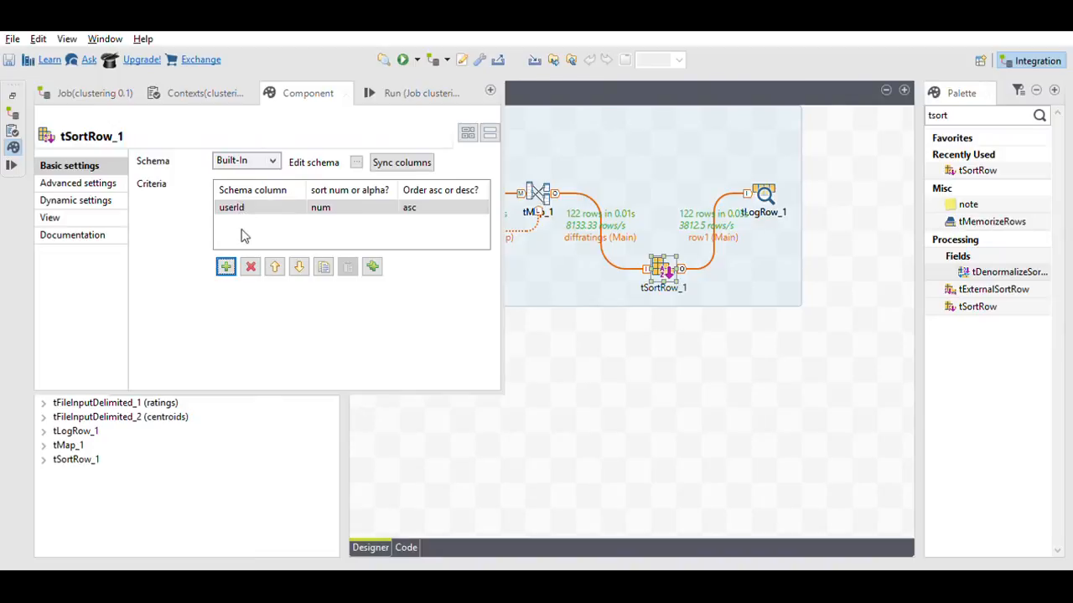
pyautogui.click(227, 266)
pyautogui.click(286, 221)
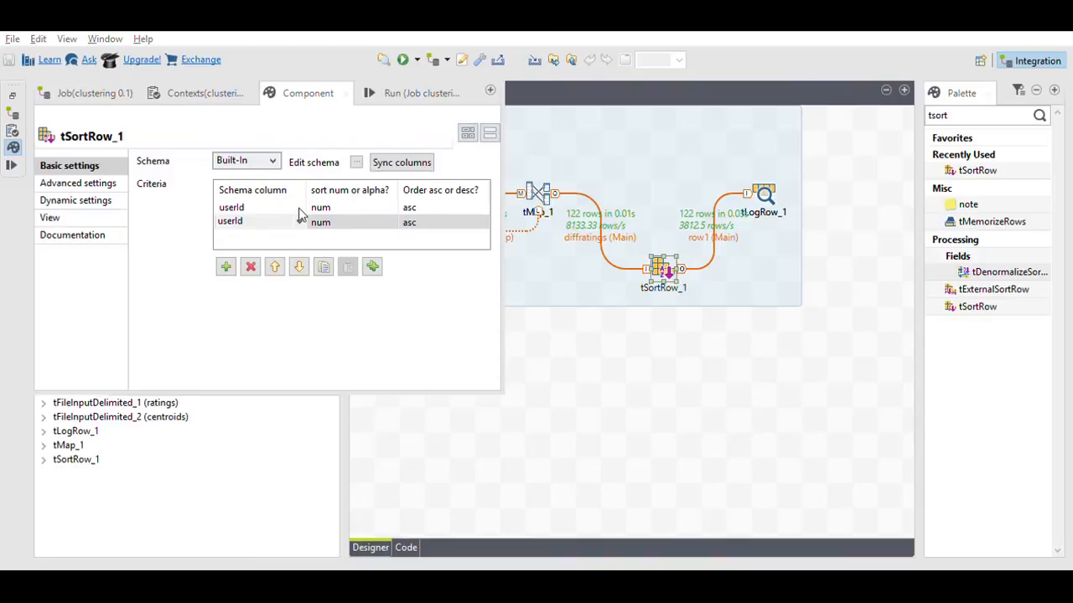
pyautogui.click(299, 216)
pyautogui.click(300, 217)
pyautogui.click(300, 217)
pyautogui.click(255, 242)
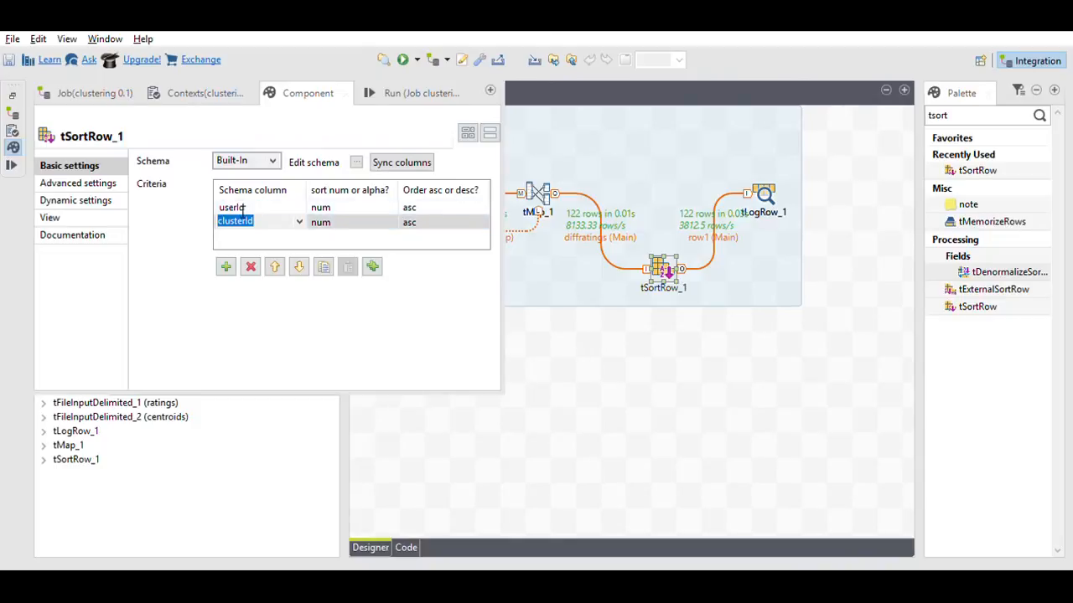
pyautogui.click(600, 395)
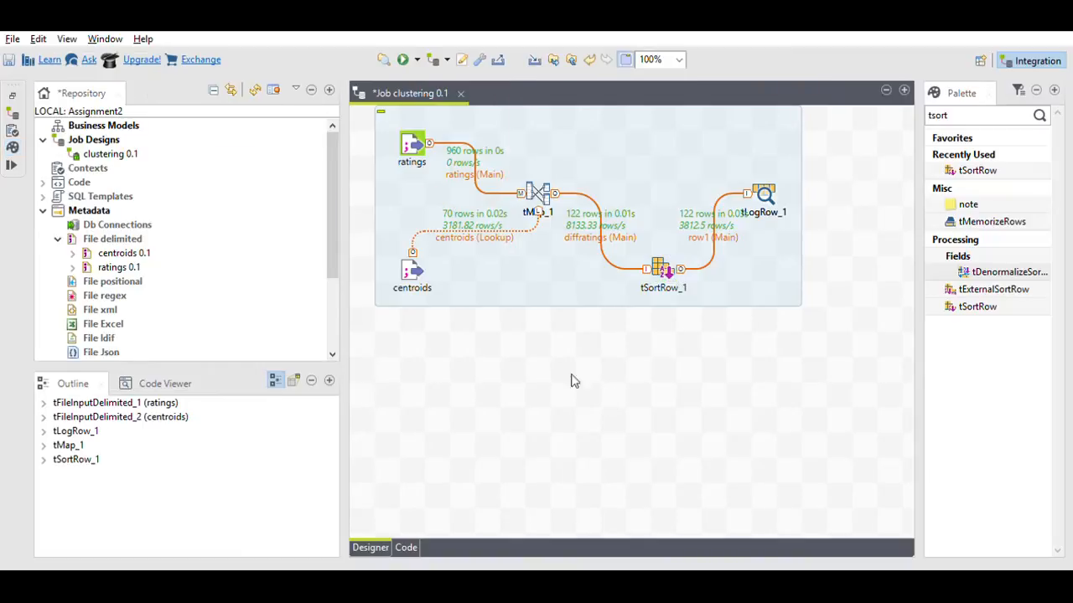
# Step: Rerun the job and enlarge the console to check the 122 rows sorted by userId, then clusterId
pyautogui.click(403, 59)
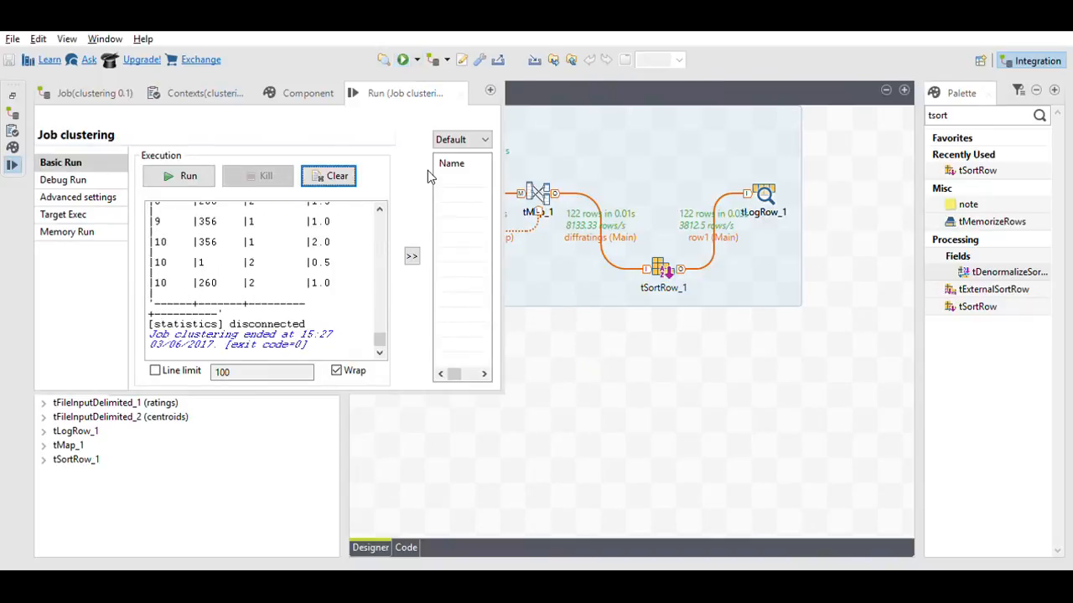
pyautogui.click(490, 90)
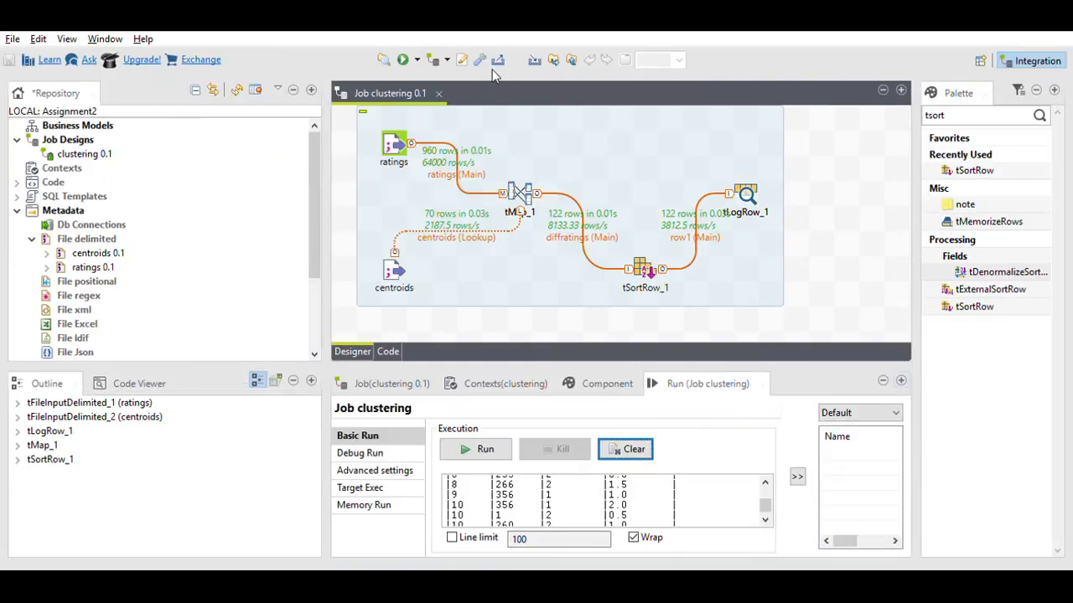
pyautogui.click(901, 379)
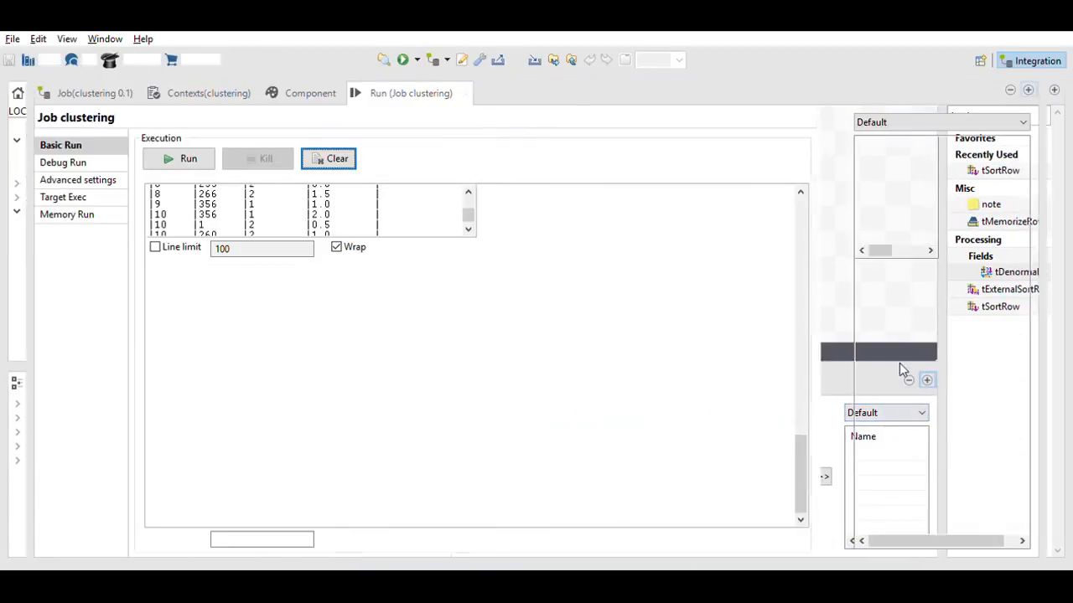
pyautogui.moveTo(805, 475); pyautogui.dragTo(797, 238)
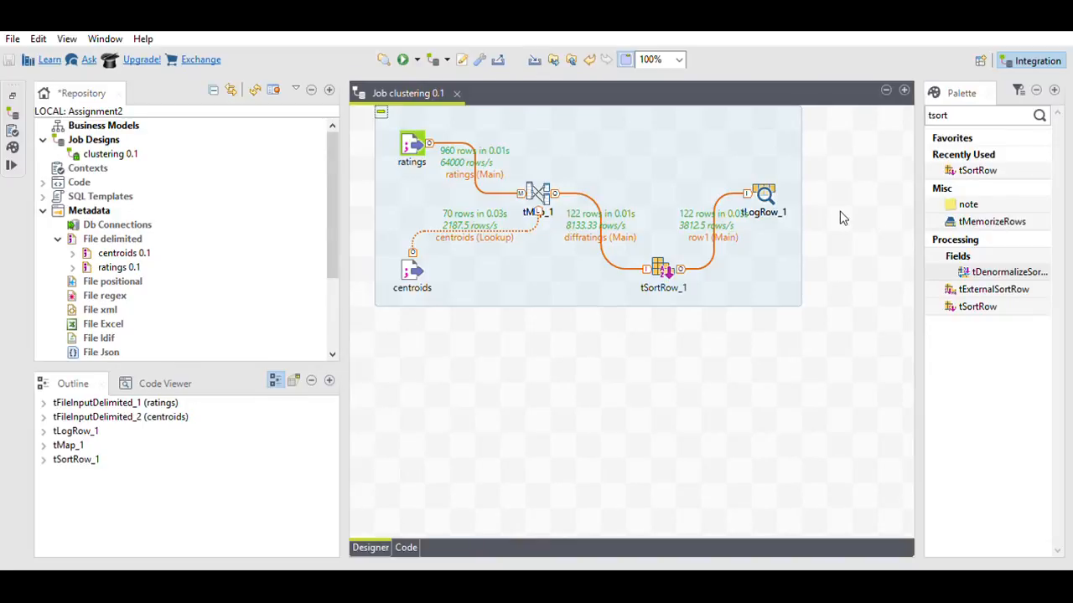
# Step: Search the Palette for 'tfileout' and place a tFileOutputDelimited on the canvas
pyautogui.doubleClick(961, 115)
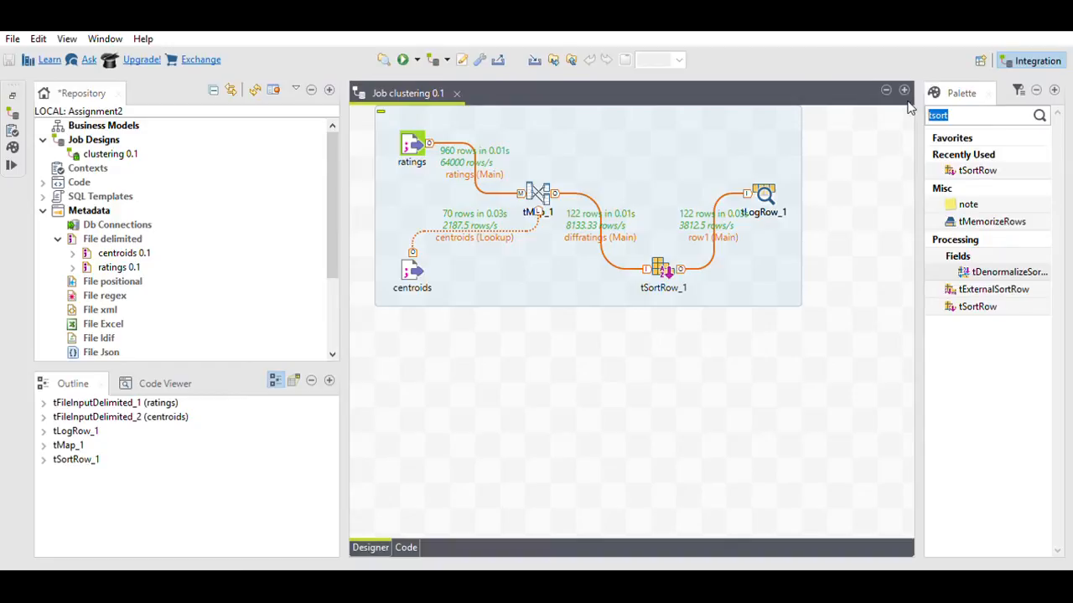
pyautogui.write('tfileout')
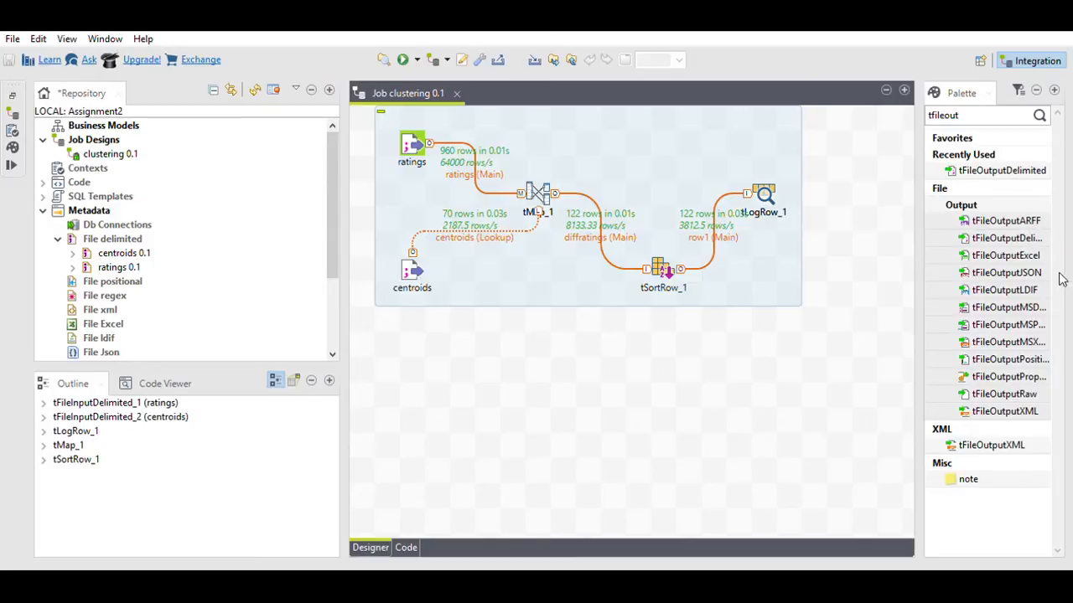
pyautogui.moveTo(1018, 238); pyautogui.dragTo(844, 191)
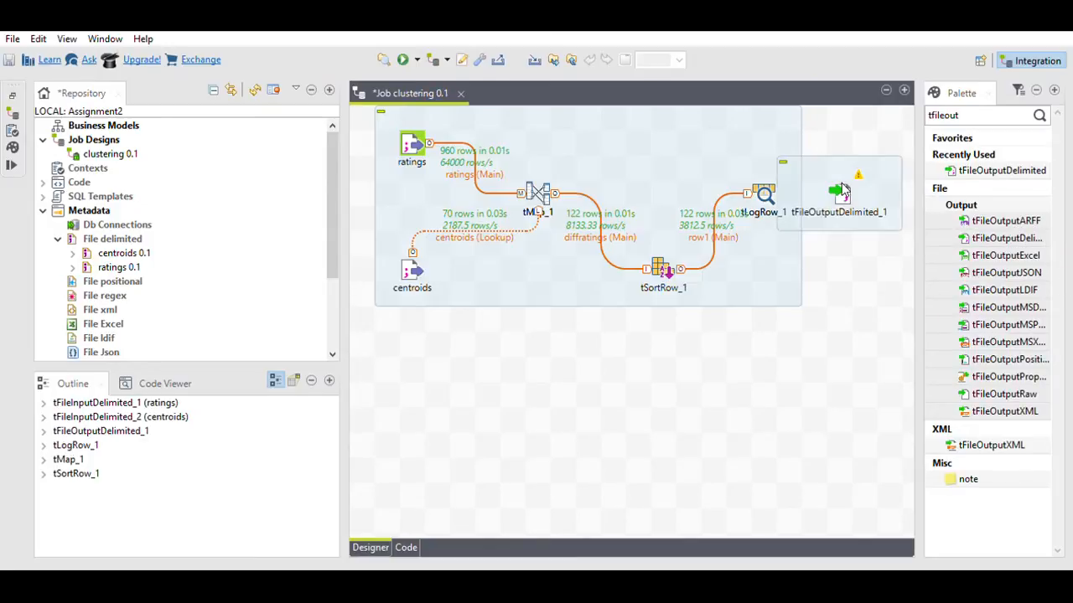
# Step: Link tLogRow_1 to tFileOutputDelimited_1 with a Main row and open the output's settings
pyautogui.click(764, 192)
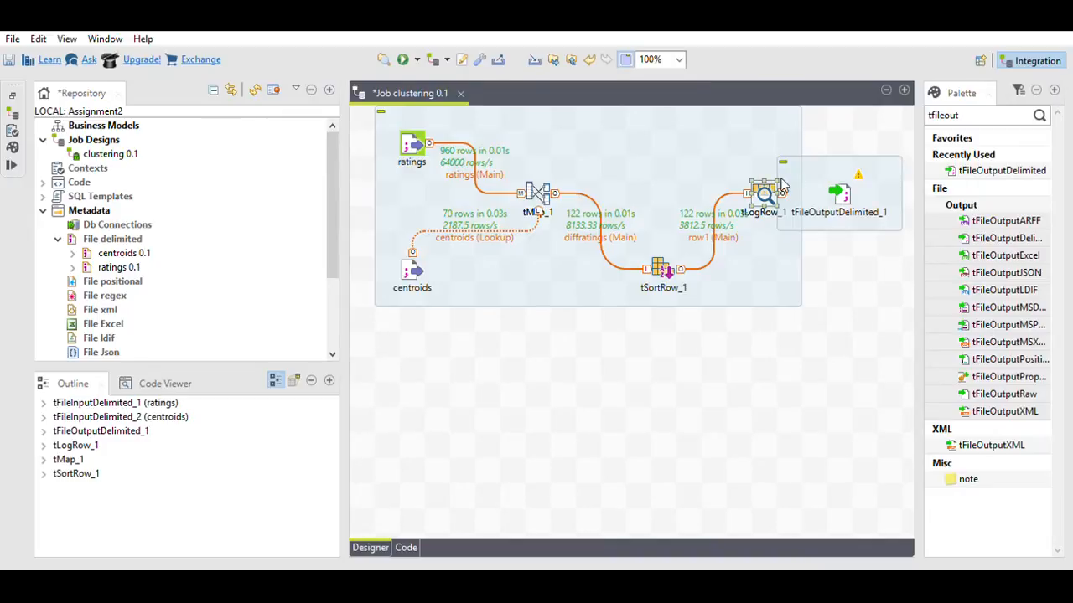
pyautogui.moveTo(812, 186); pyautogui.dragTo(845, 180)
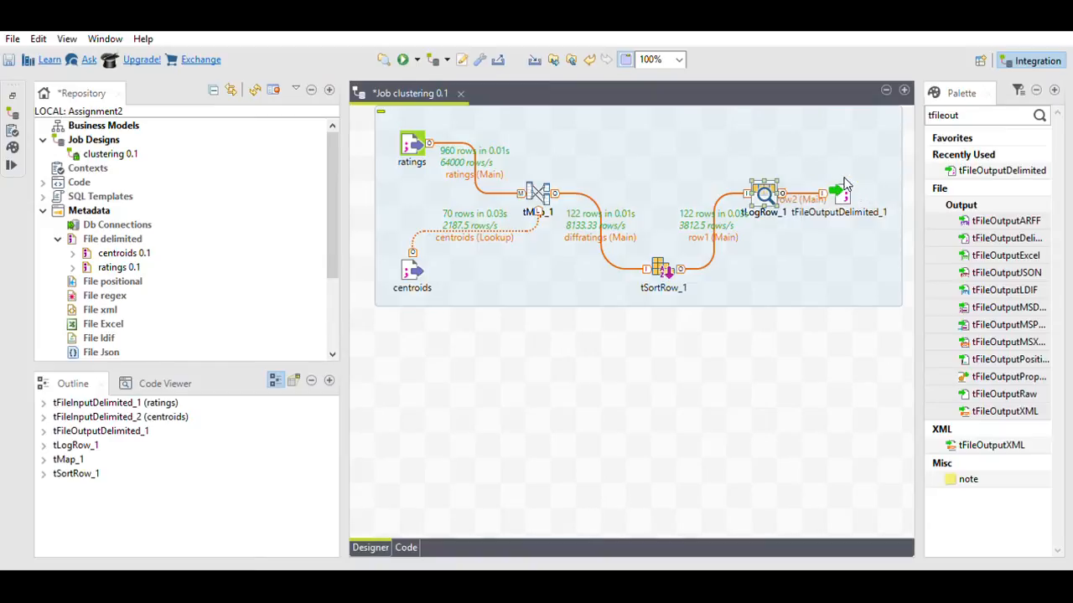
pyautogui.doubleClick(844, 183)
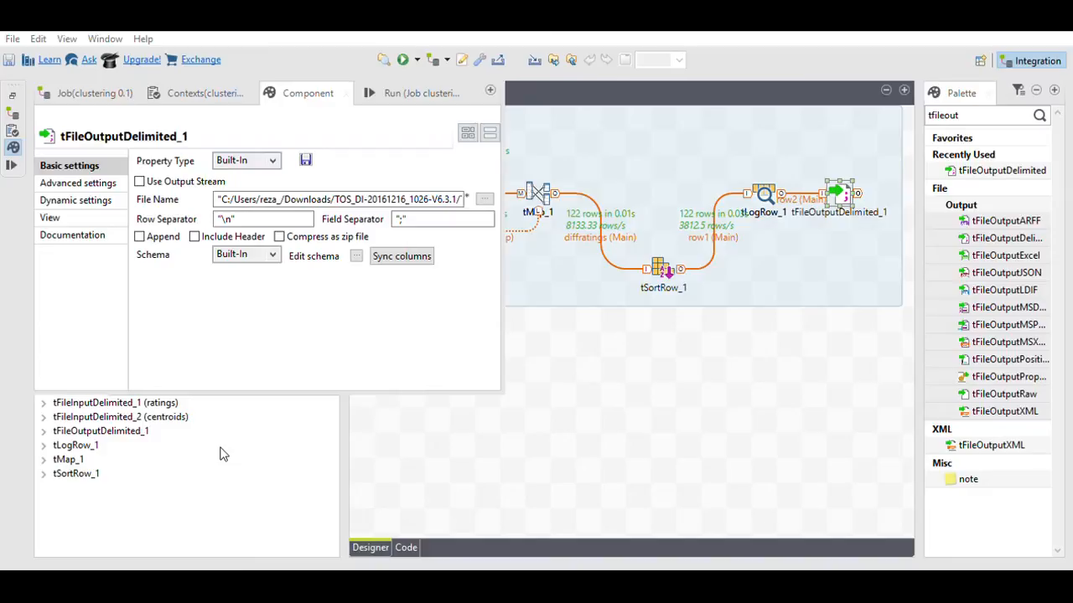
# Step: Point tFileOutputDelimited_1 at D:/Big Data Assignment/diff.csv with Include Header ticked
pyautogui.click(405, 386)
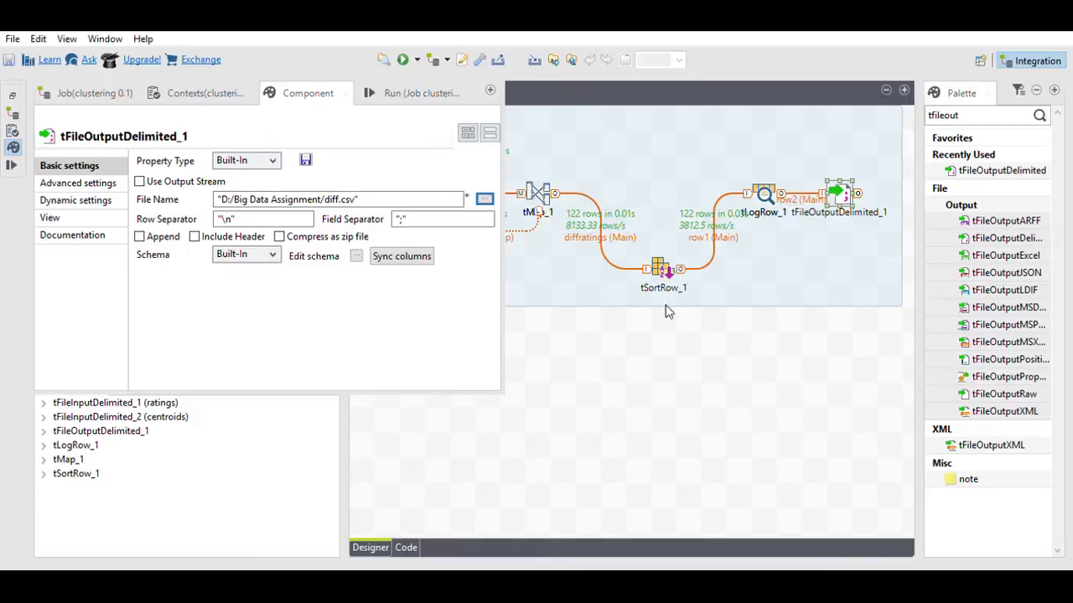
pyautogui.click(403, 55)
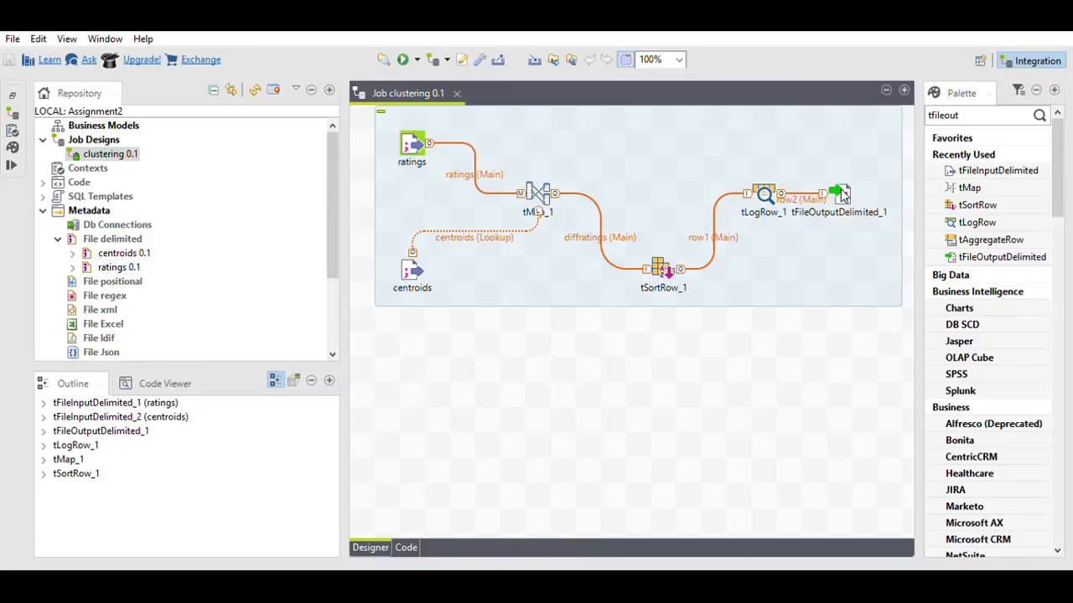
pyautogui.click(842, 194)
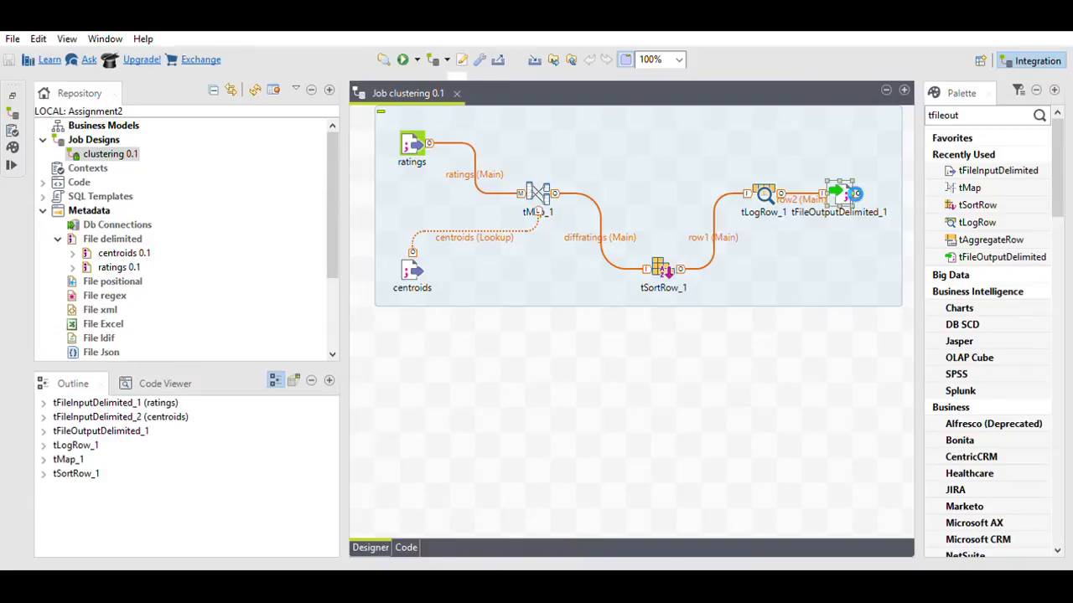
pyautogui.doubleClick(842, 194)
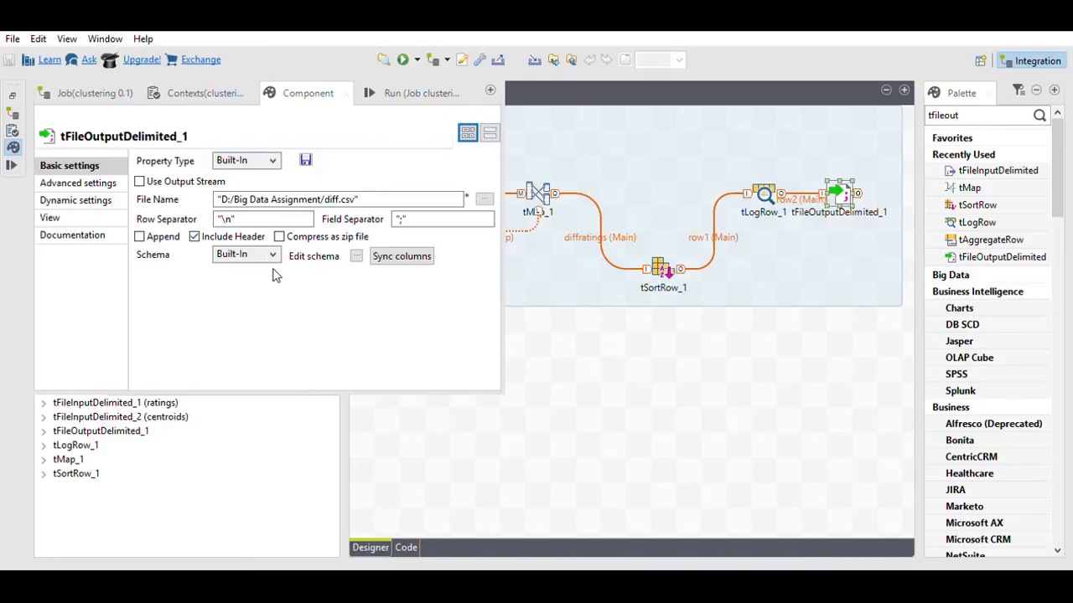
pyautogui.click(556, 316)
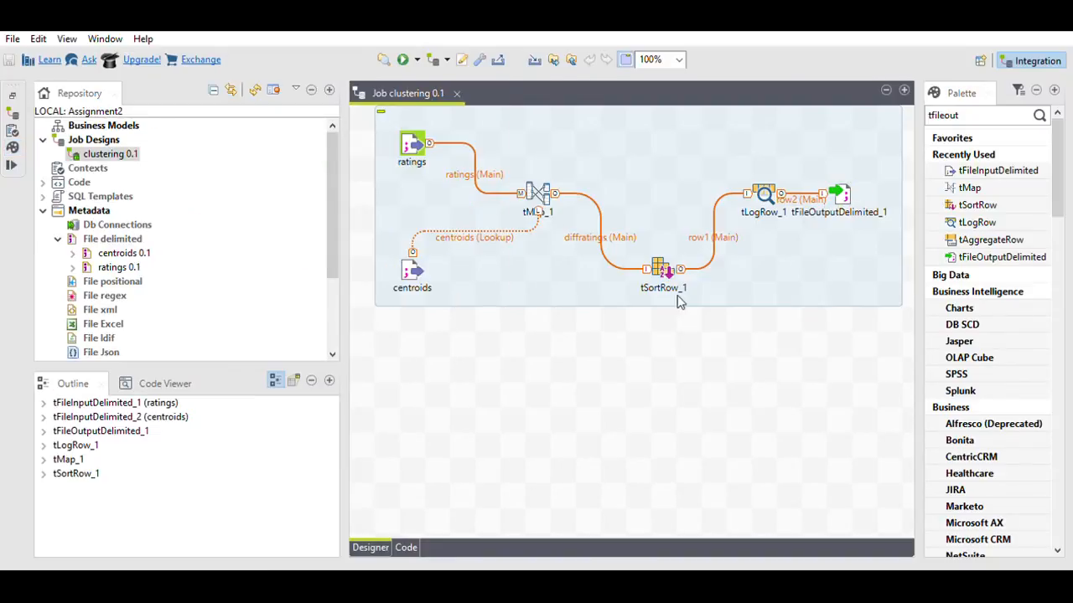
# Step: Run the clustering job to write the diff.csv output
pyautogui.click(403, 59)
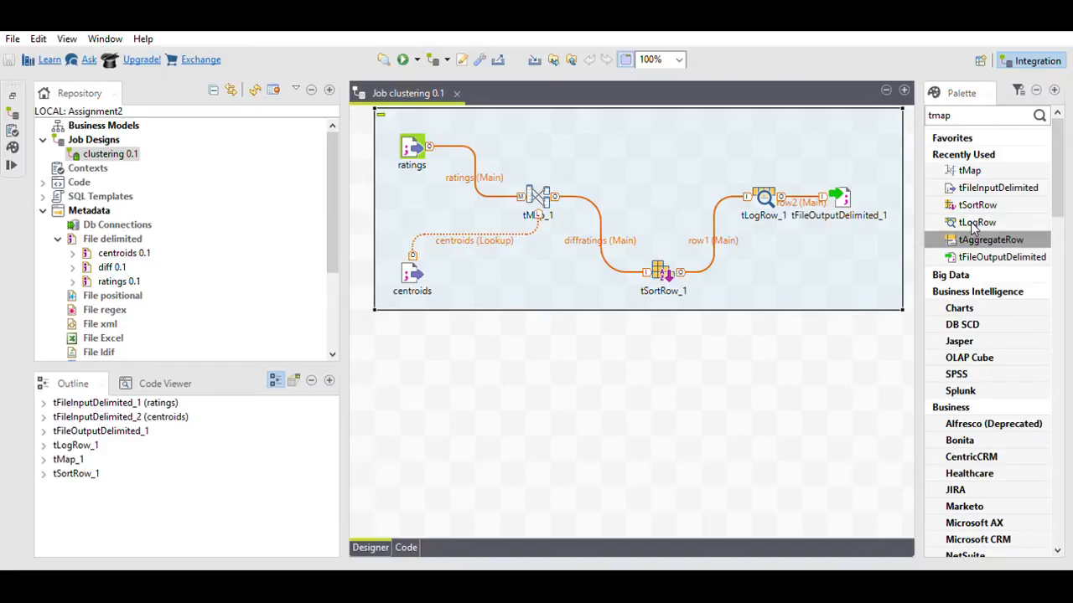
# Step: Place tAggregateRow_1 below the file output, feed it from tFileOutputDelimited_1, and open its settings
pyautogui.moveTo(980, 239); pyautogui.dragTo(837, 323)
pyautogui.click(844, 191)
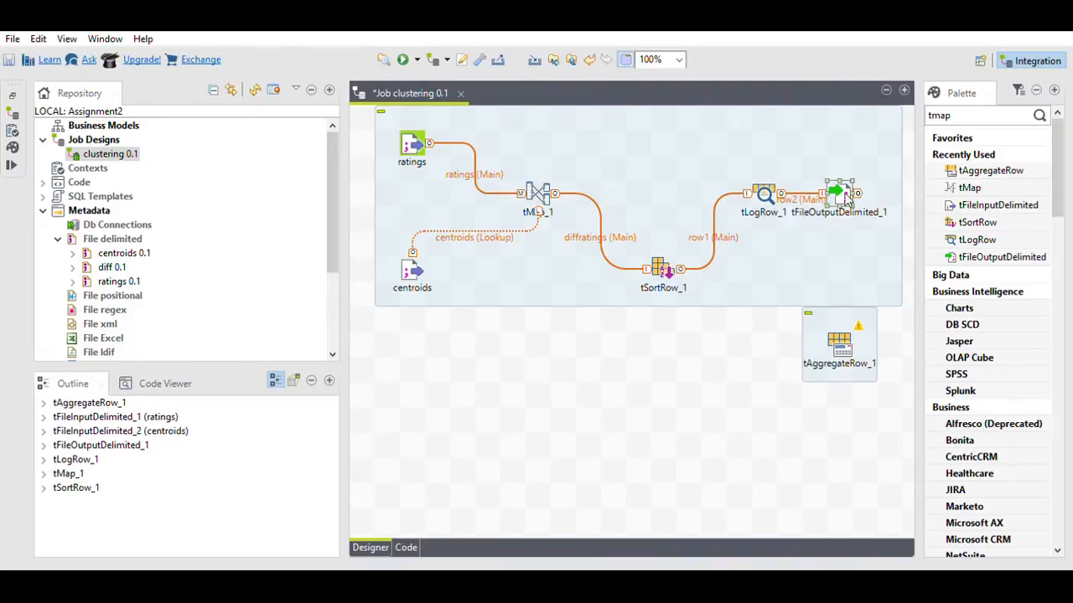
pyautogui.moveTo(816, 198); pyautogui.dragTo(844, 332)
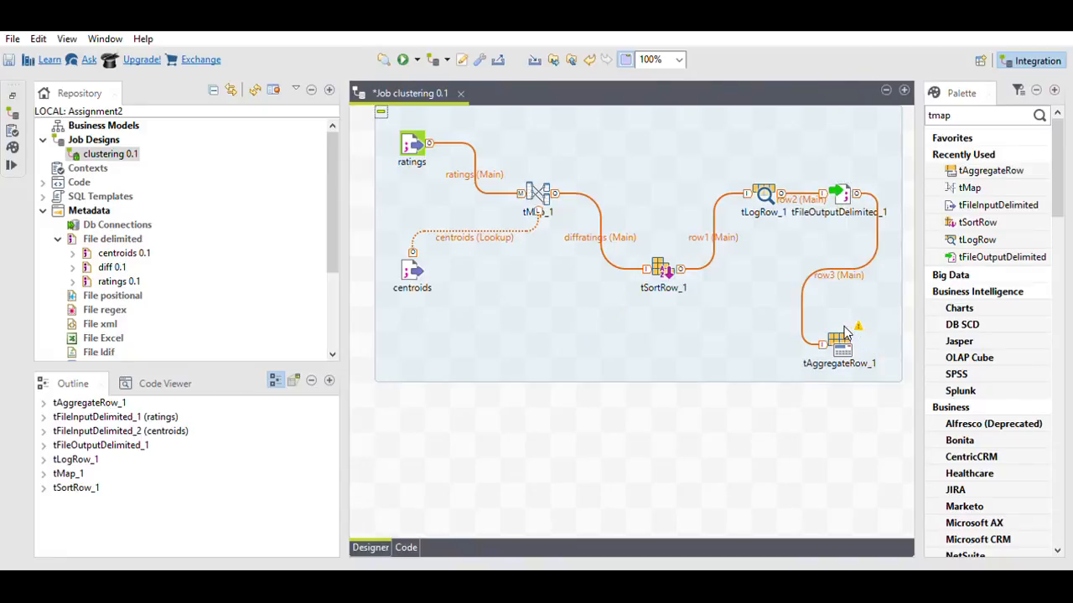
pyautogui.doubleClick(839, 342)
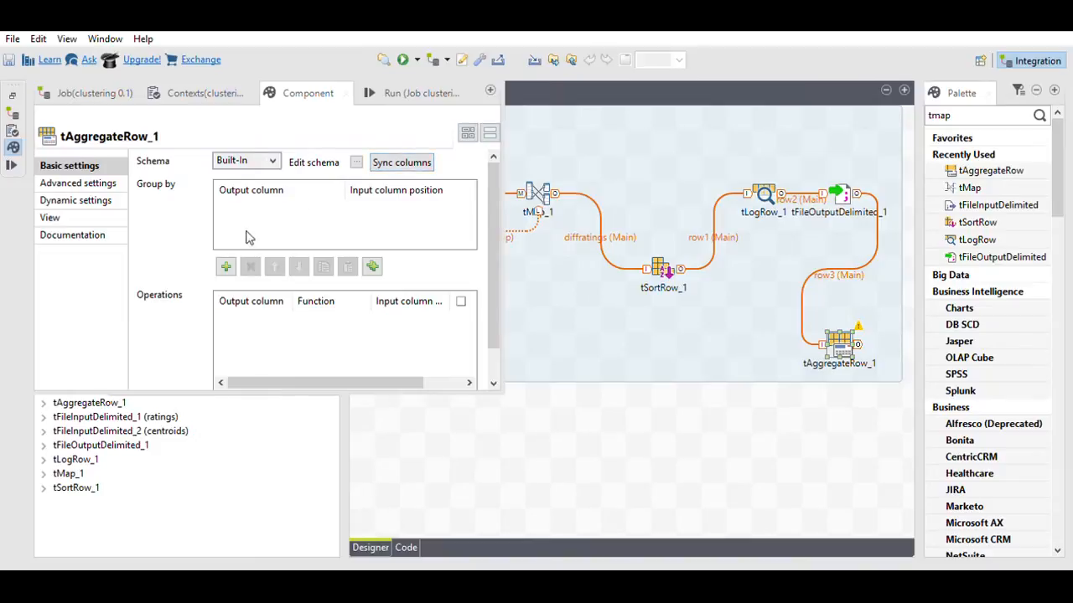
# Step: Add userId and clusterId as the Group by columns of tAggregateRow_1
pyautogui.click(225, 267)
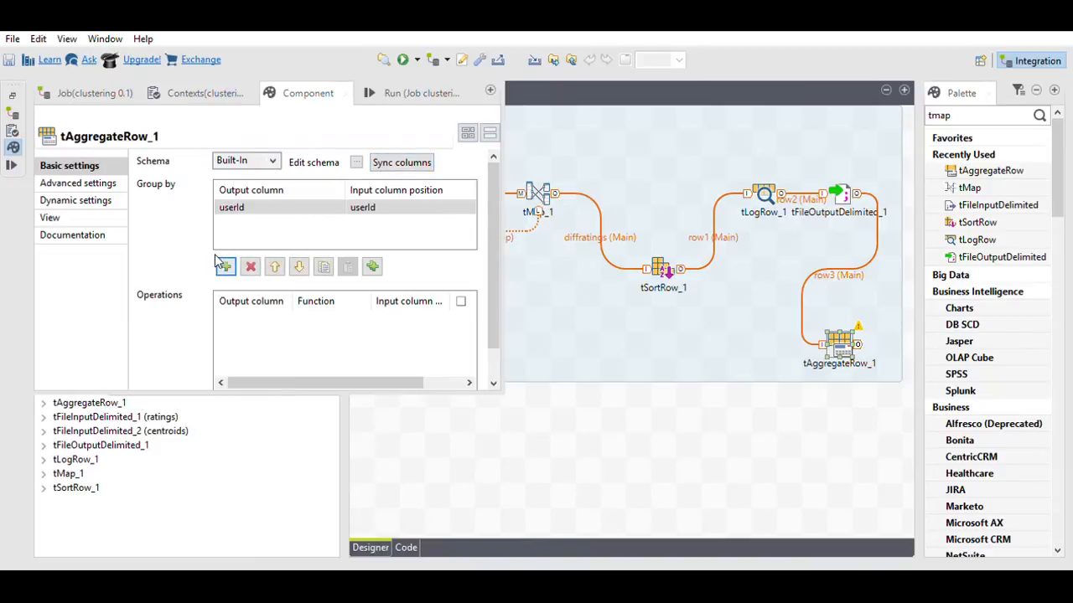
pyautogui.click(225, 265)
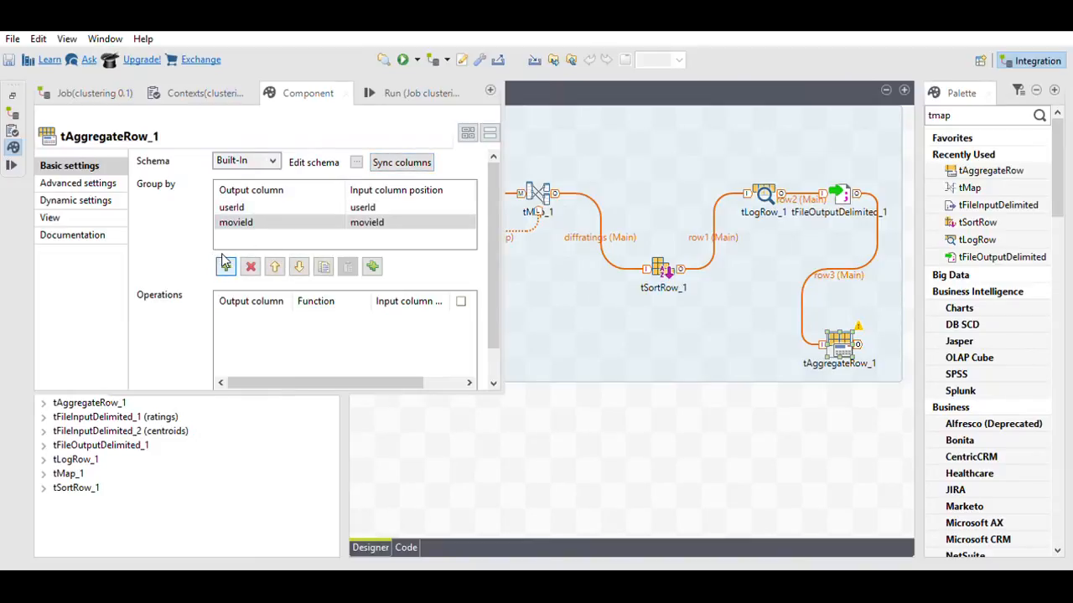
pyautogui.click(369, 221)
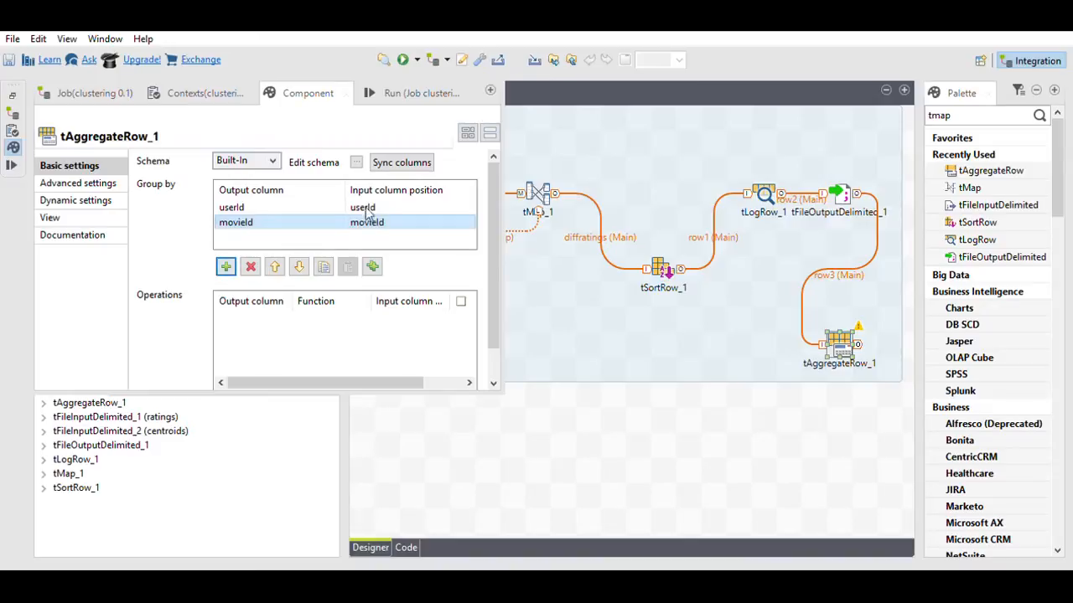
pyautogui.click(469, 215)
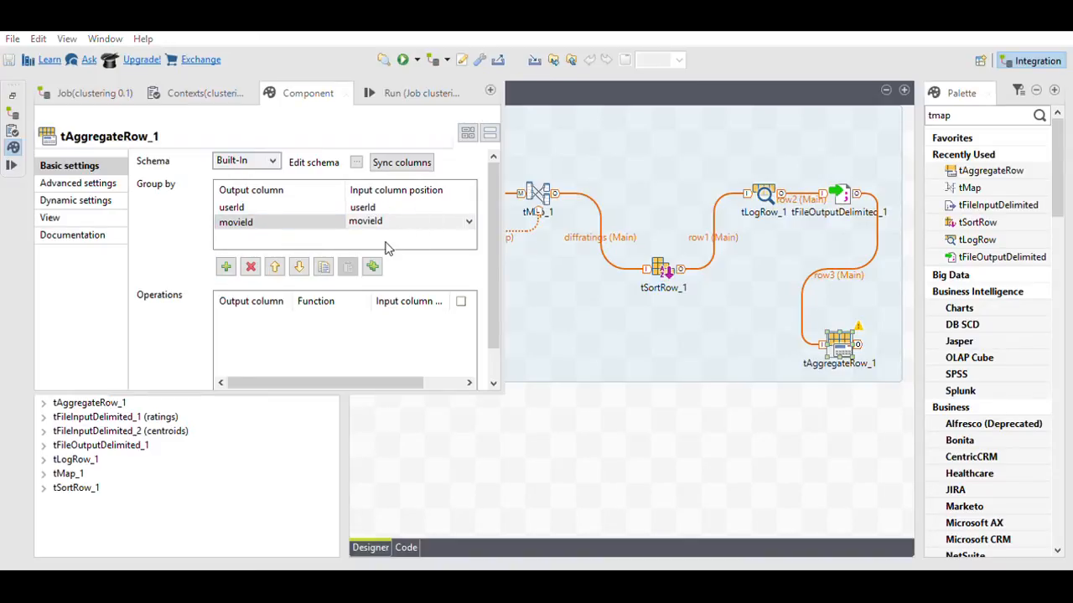
pyautogui.click(382, 250)
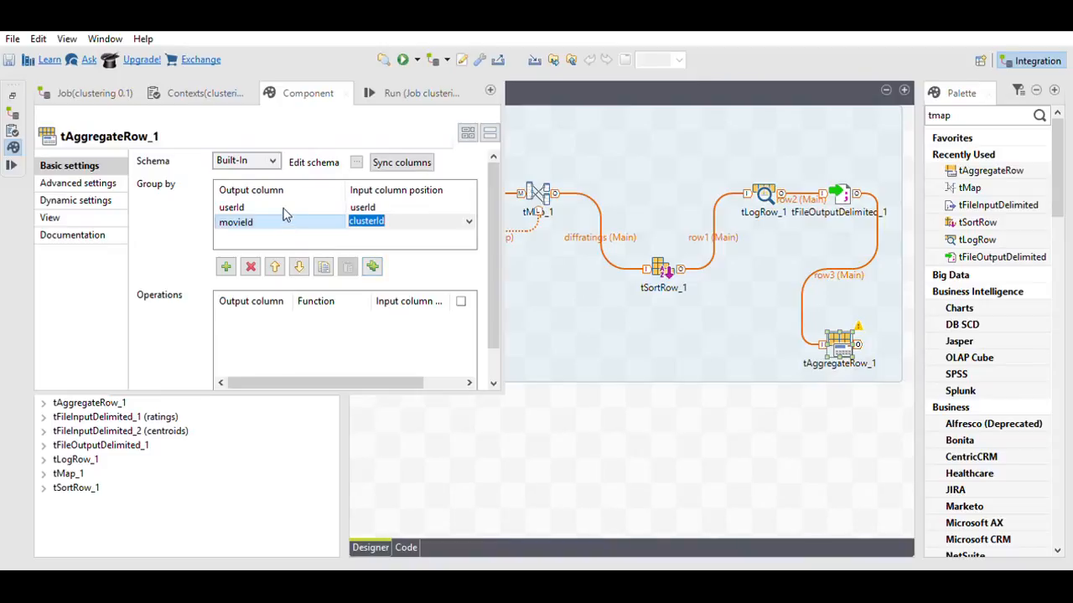
pyautogui.click(290, 218)
pyautogui.click(338, 220)
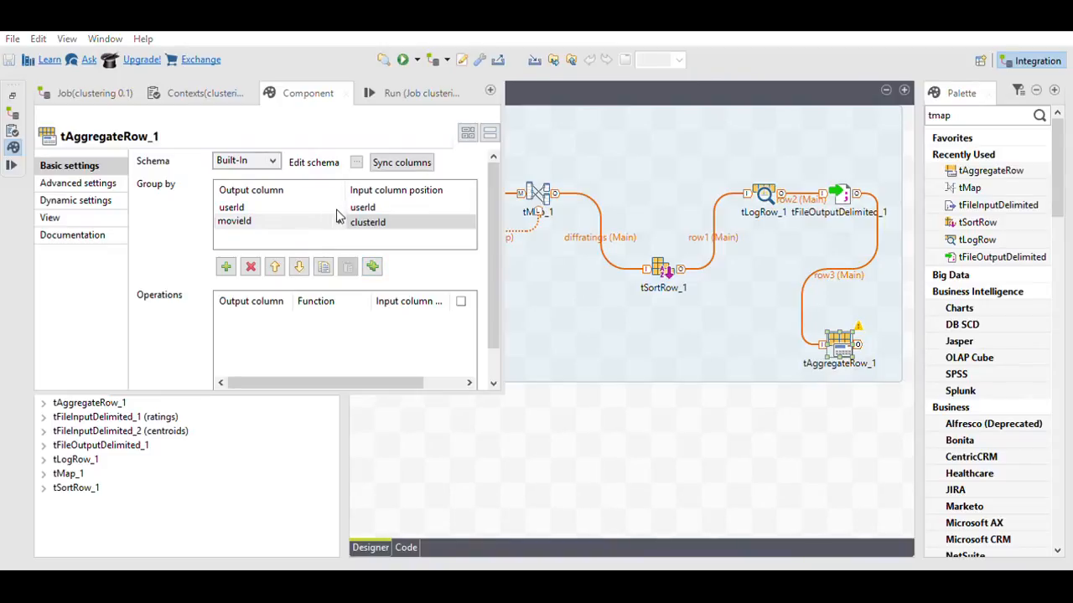
pyautogui.click(262, 245)
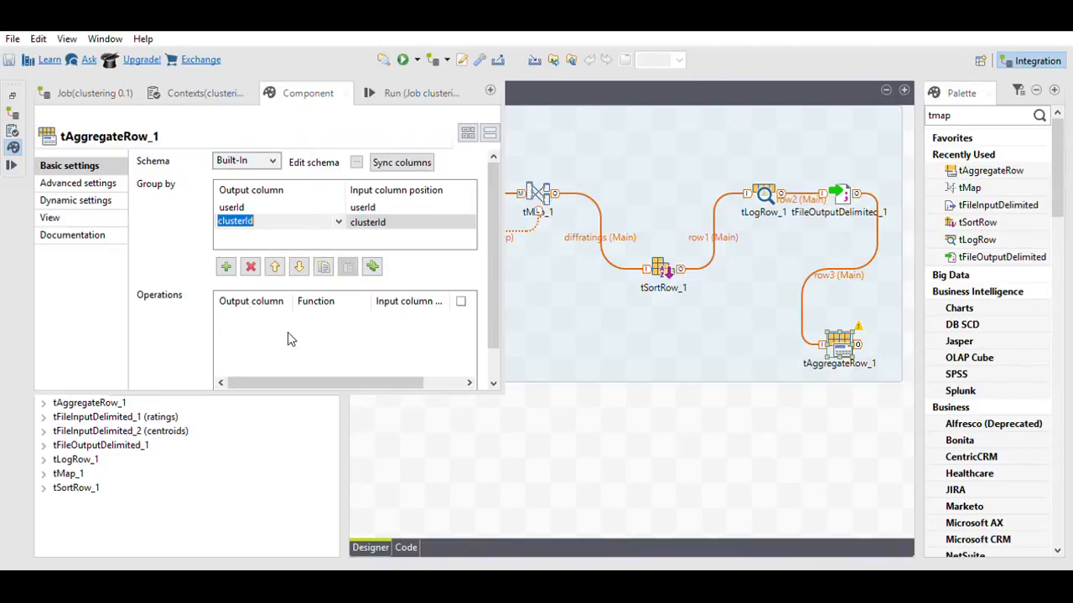
# Step: Add an Operations row that sums the difference input column into the difference output
pyautogui.scroll(-2, 495, 368)
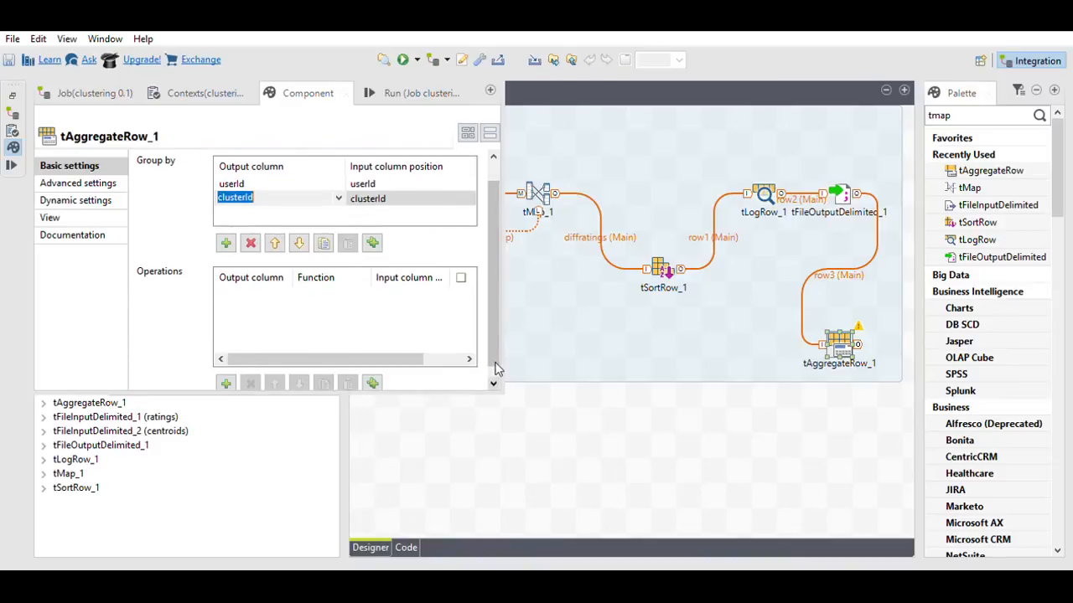
pyautogui.click(225, 383)
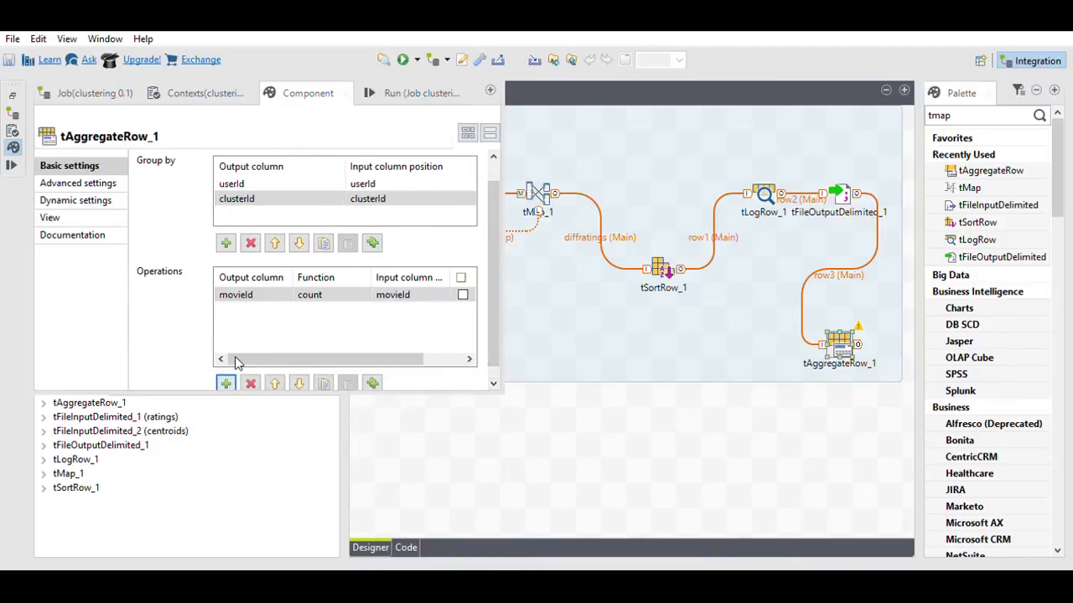
pyautogui.click(444, 291)
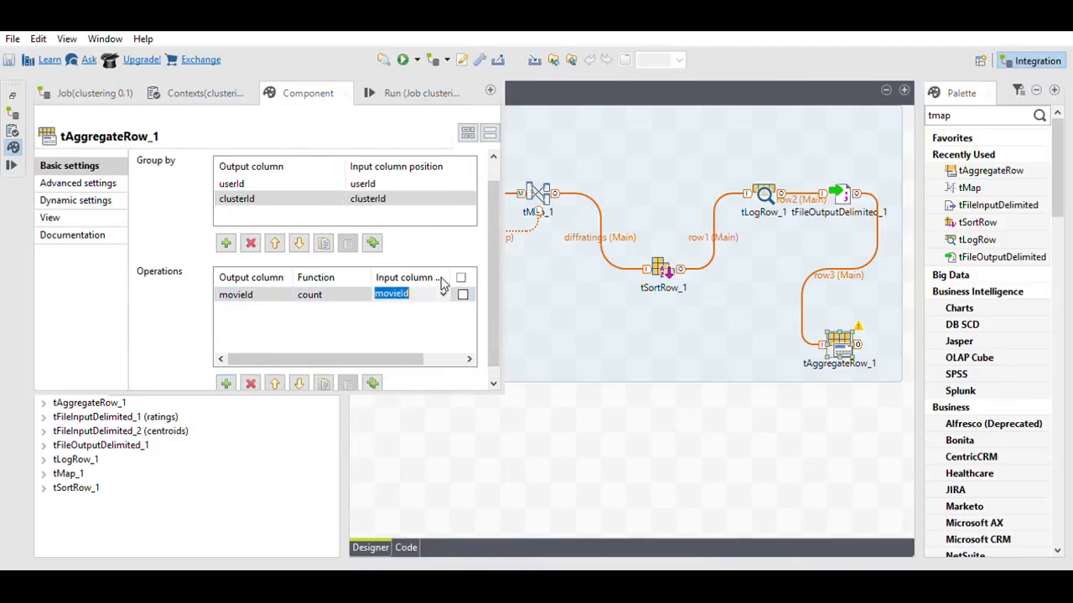
pyautogui.click(442, 290)
pyautogui.click(407, 337)
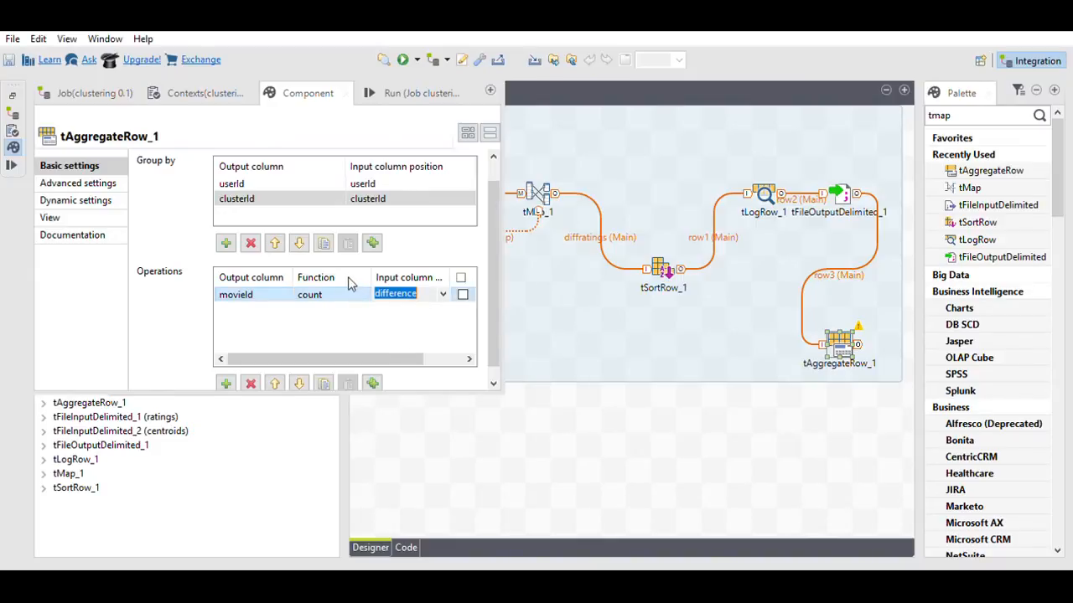
pyautogui.click(345, 293)
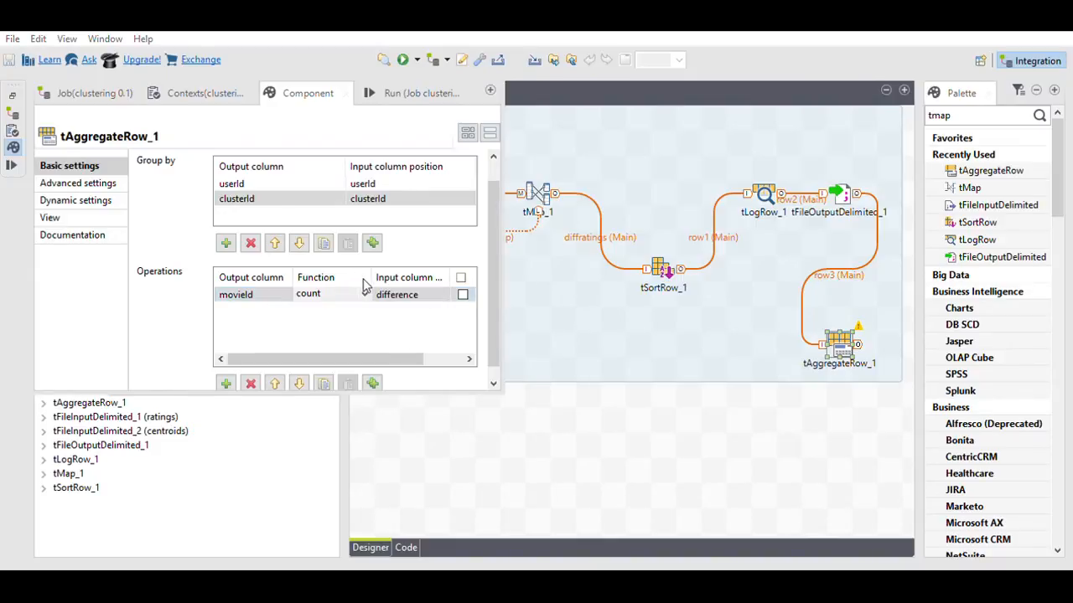
pyautogui.click(320, 354)
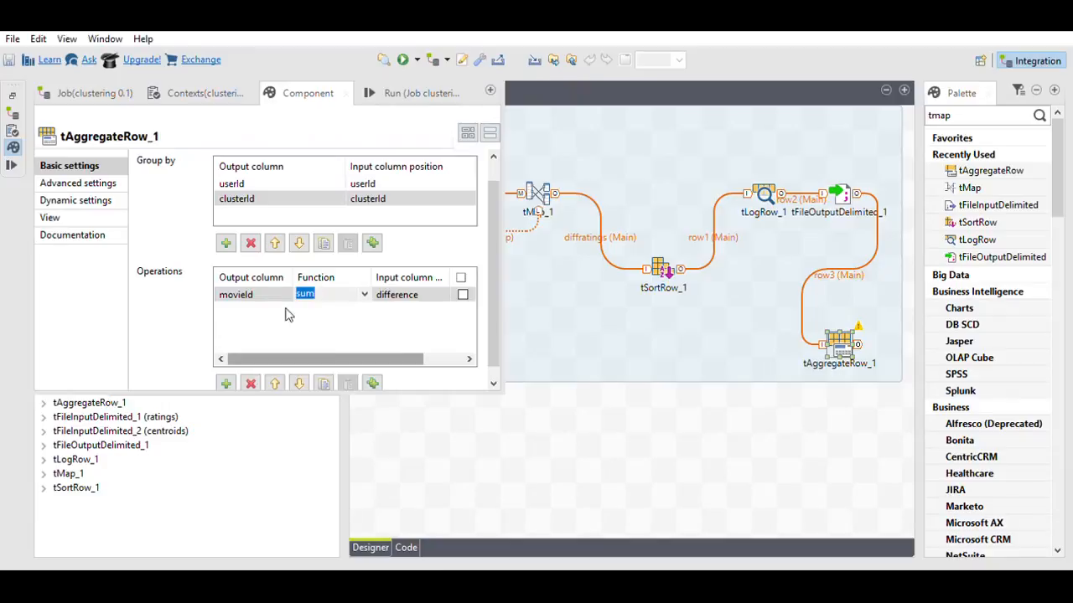
pyautogui.click(265, 290)
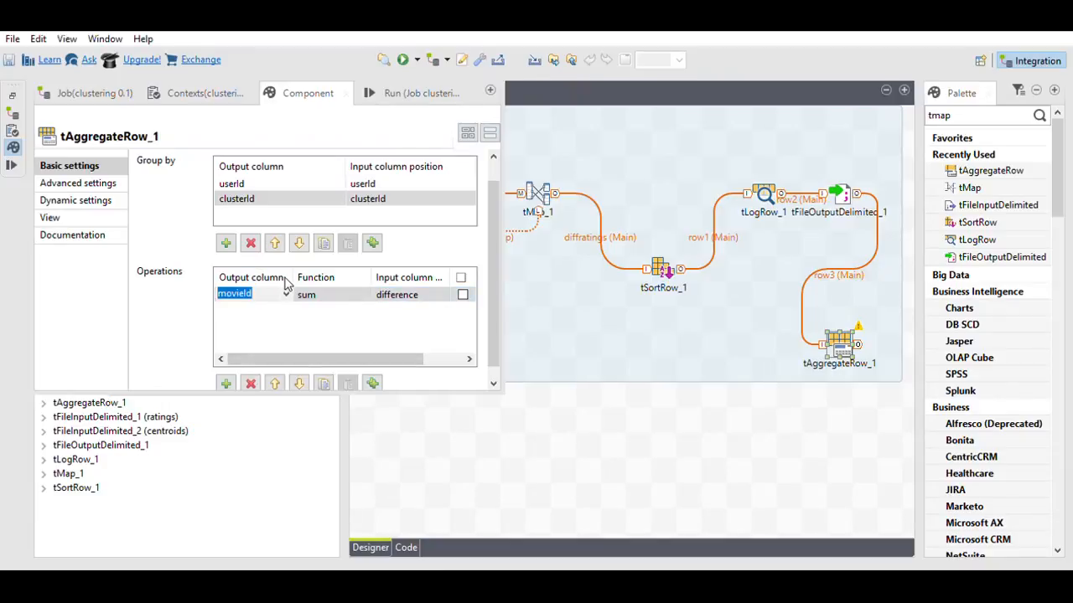
pyautogui.click(285, 290)
pyautogui.click(258, 335)
pyautogui.click(645, 379)
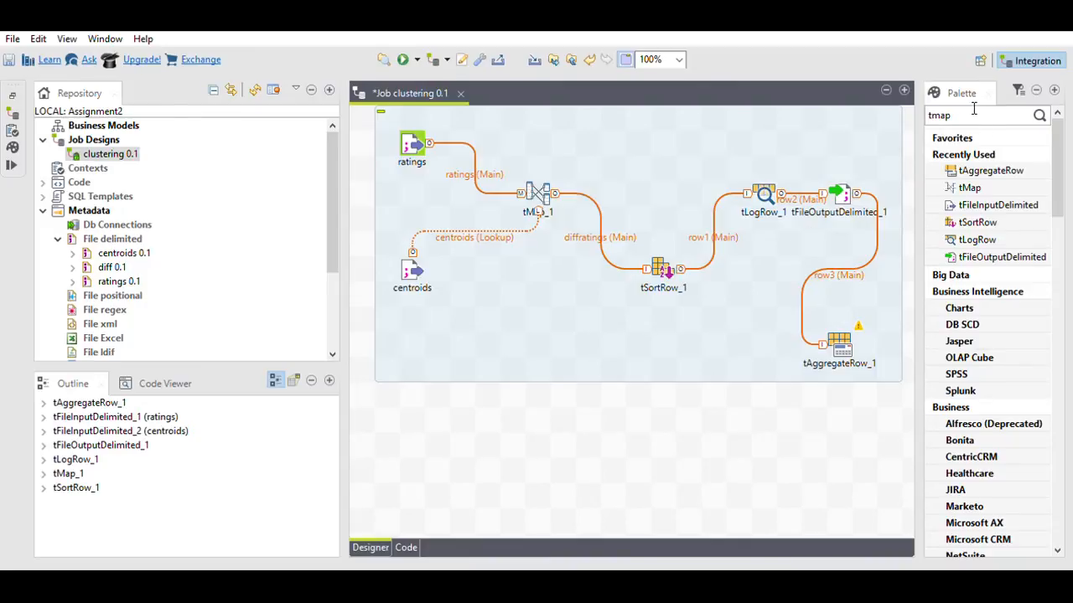
# Step: Add tLogRow_2 fed from tAggregateRow_1 via a Main row, then run the job
pyautogui.click(977, 239)
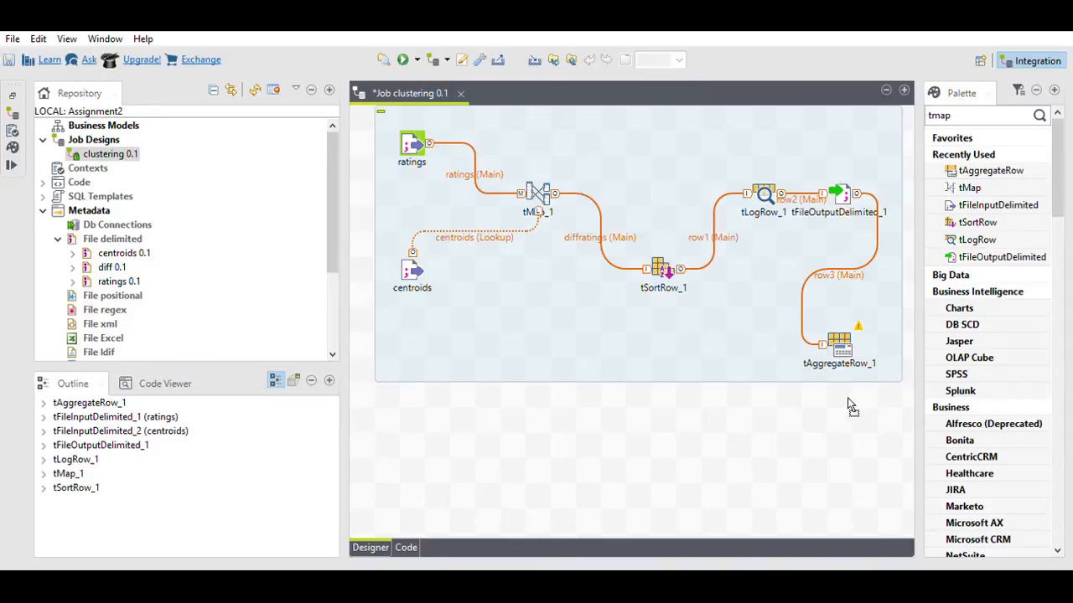
pyautogui.click(846, 409)
pyautogui.click(838, 331)
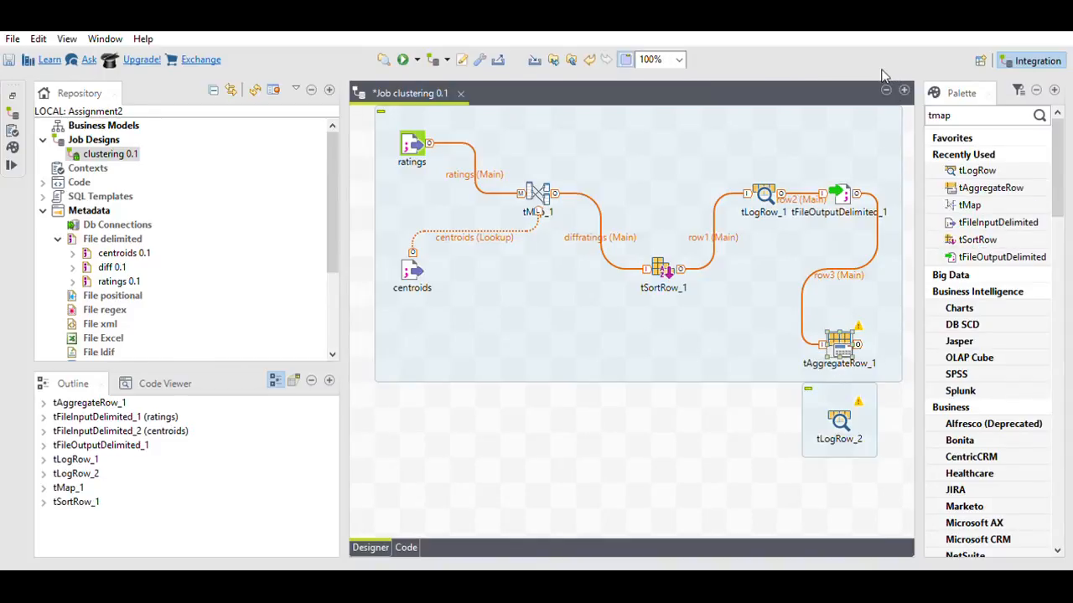
pyautogui.moveTo(856, 344); pyautogui.dragTo(840, 423)
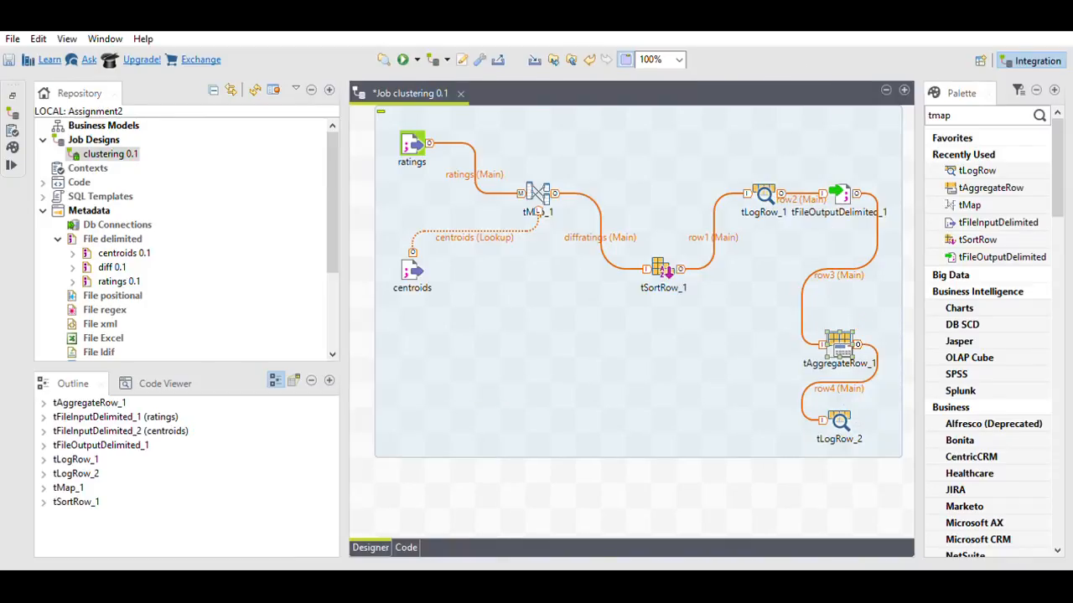
pyautogui.click(406, 52)
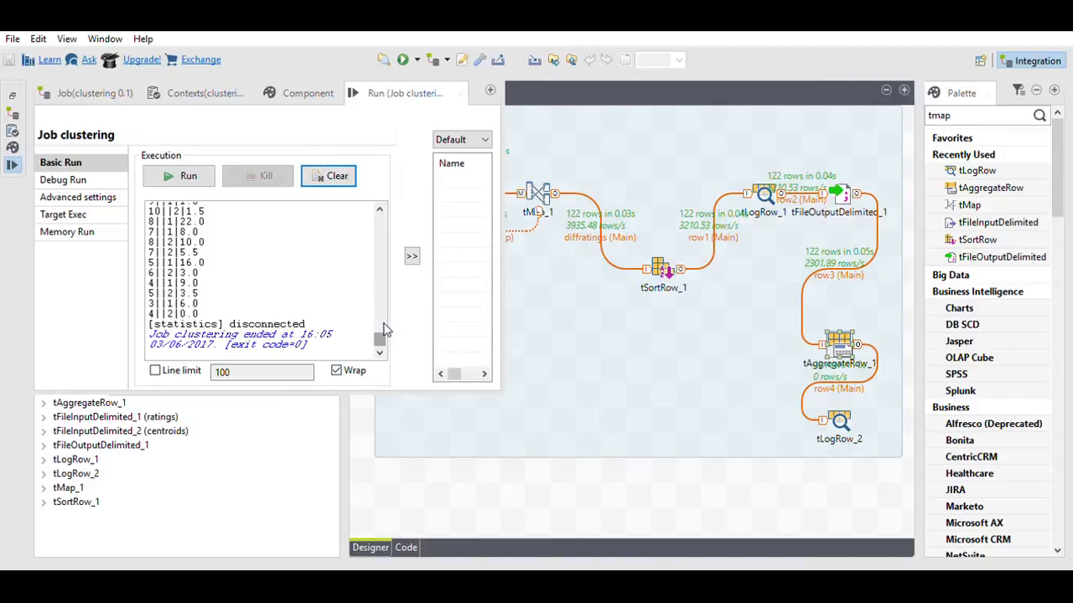
# Step: Switch tLogRow_2's Mode from basic to Table
pyautogui.scroll(5, 381, 251)
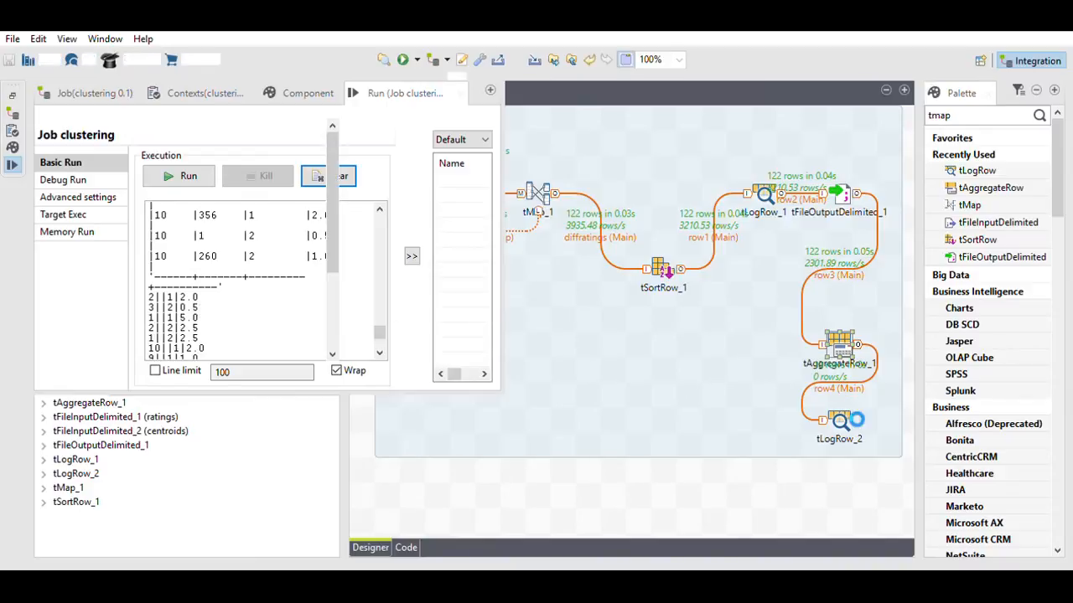
pyautogui.click(840, 418)
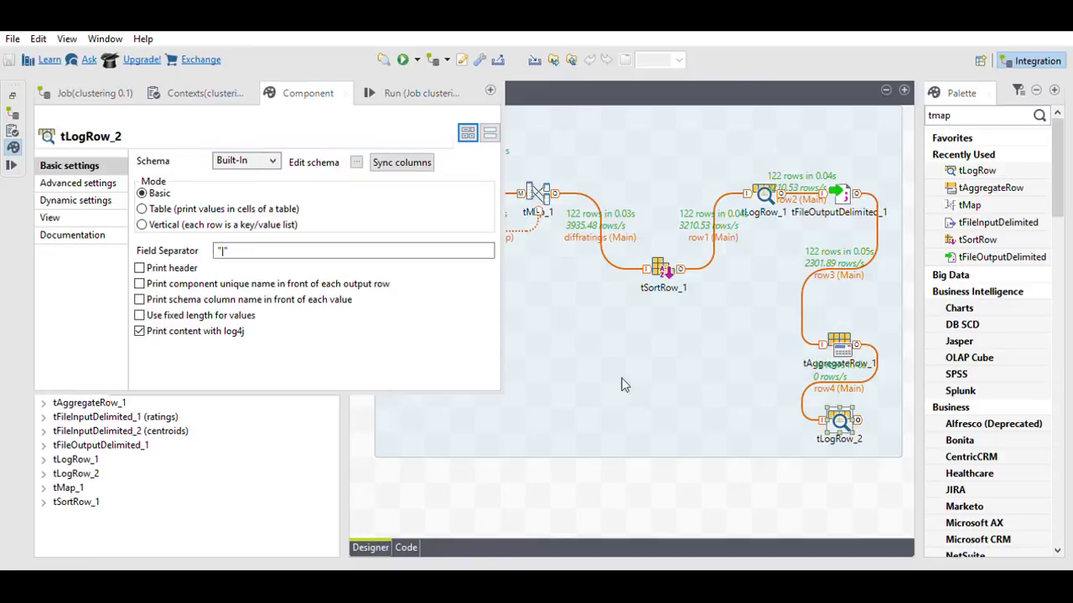
pyautogui.click(159, 208)
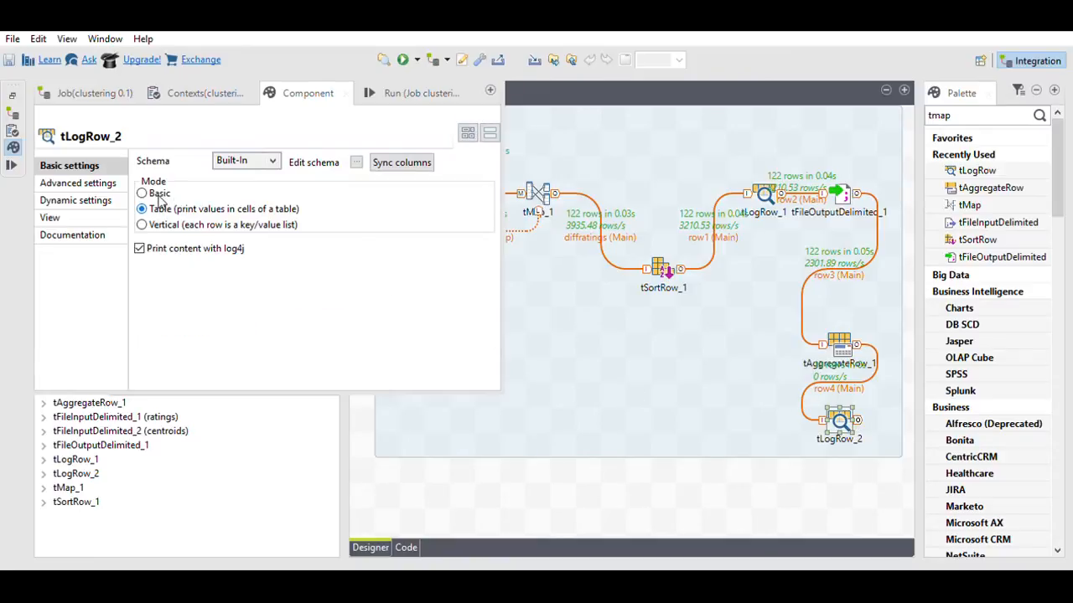
pyautogui.click(685, 374)
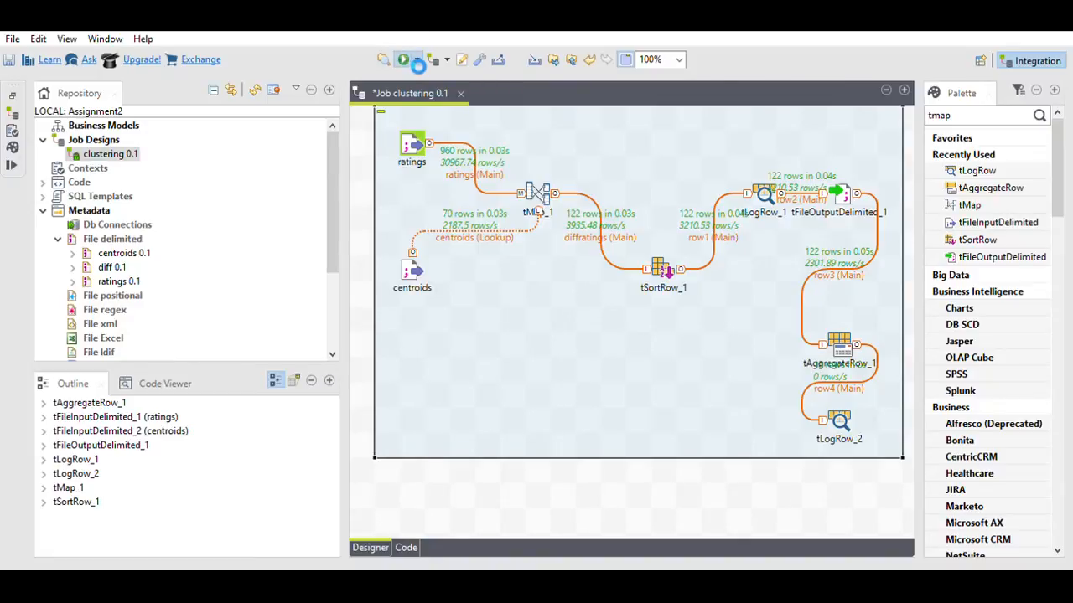
# Step: Rerun the job, scroll the summed differences per userId and clusterId, then close the console
pyautogui.click(404, 60)
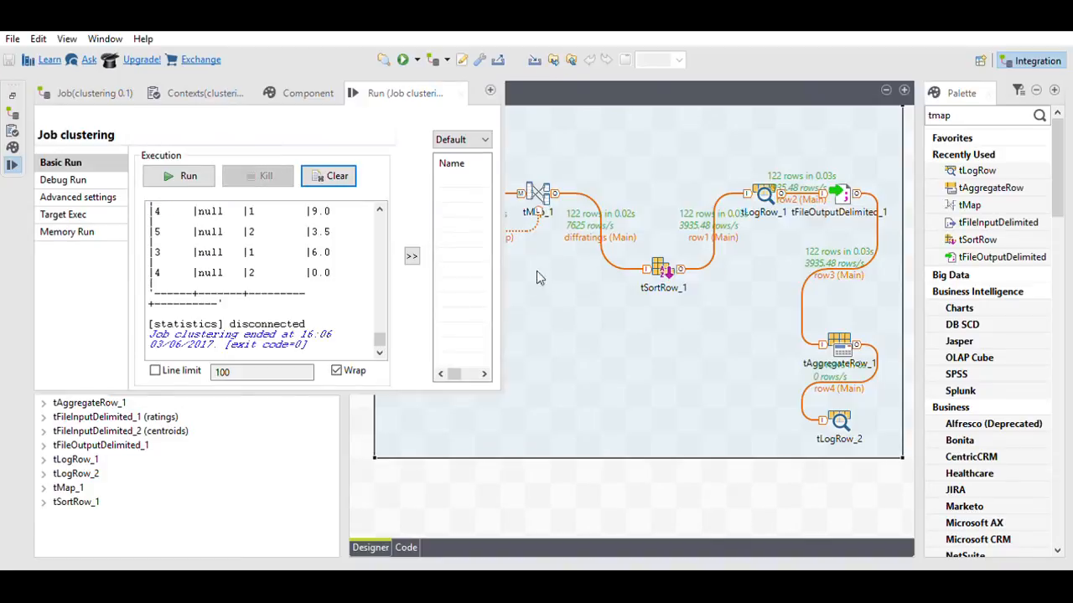
pyautogui.click(490, 90)
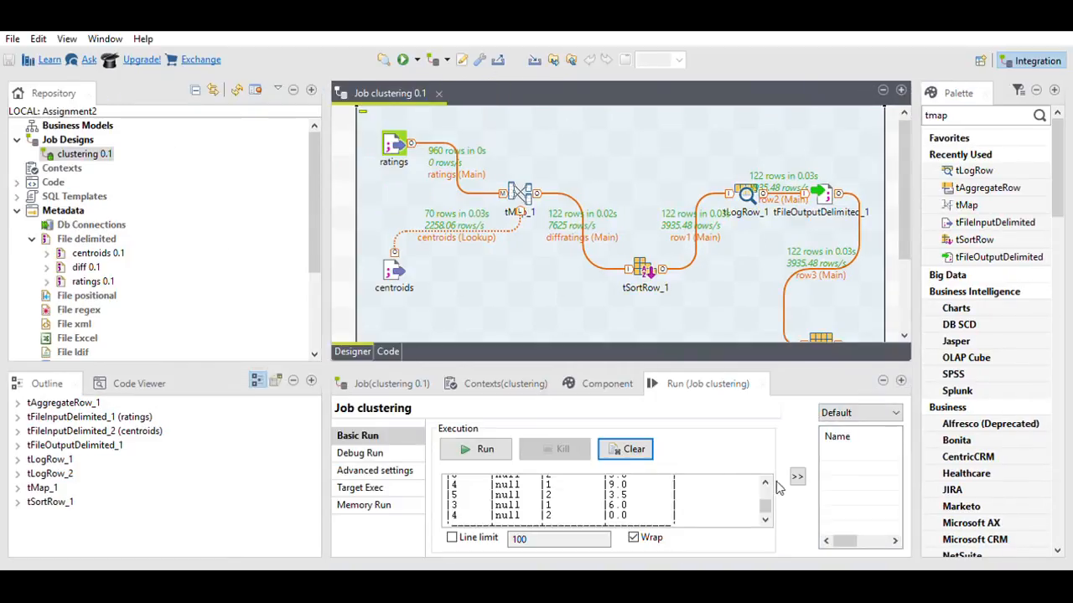
pyautogui.click(902, 380)
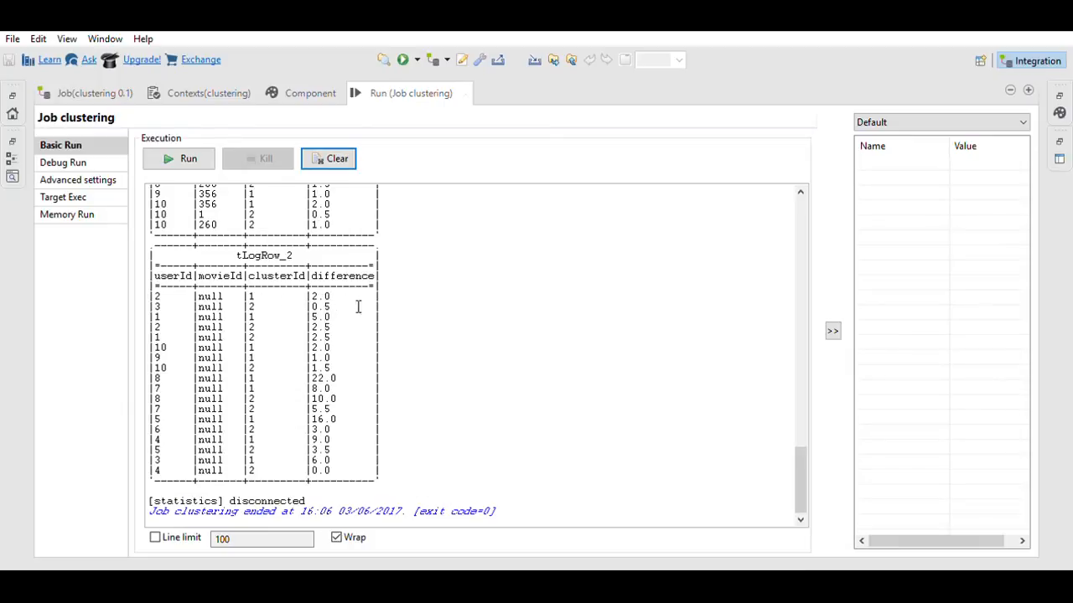
pyautogui.scroll(3, 388, 312)
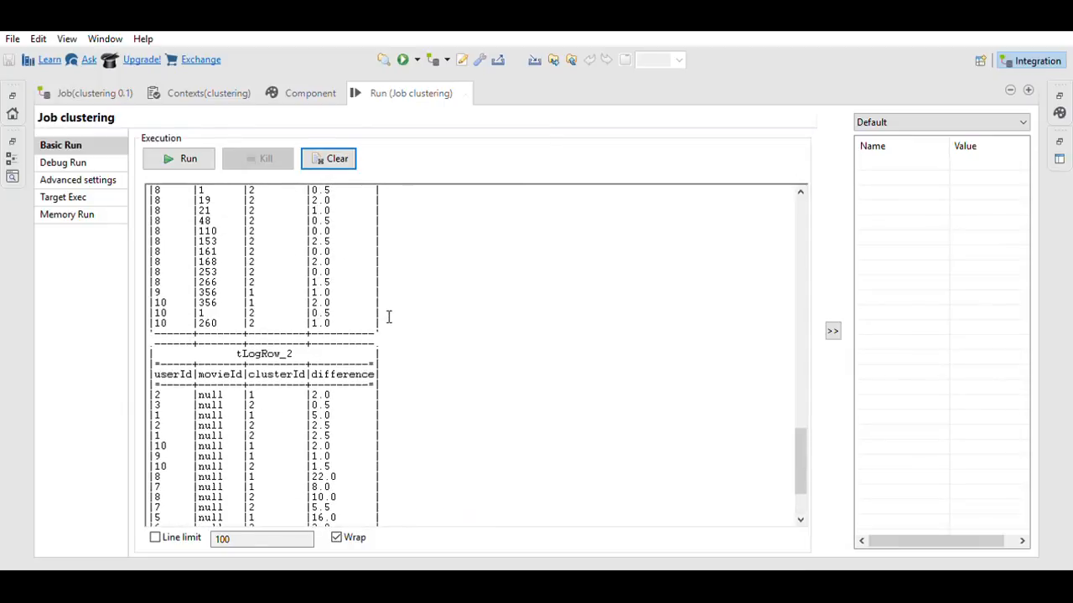
pyautogui.scroll(6, 388, 332)
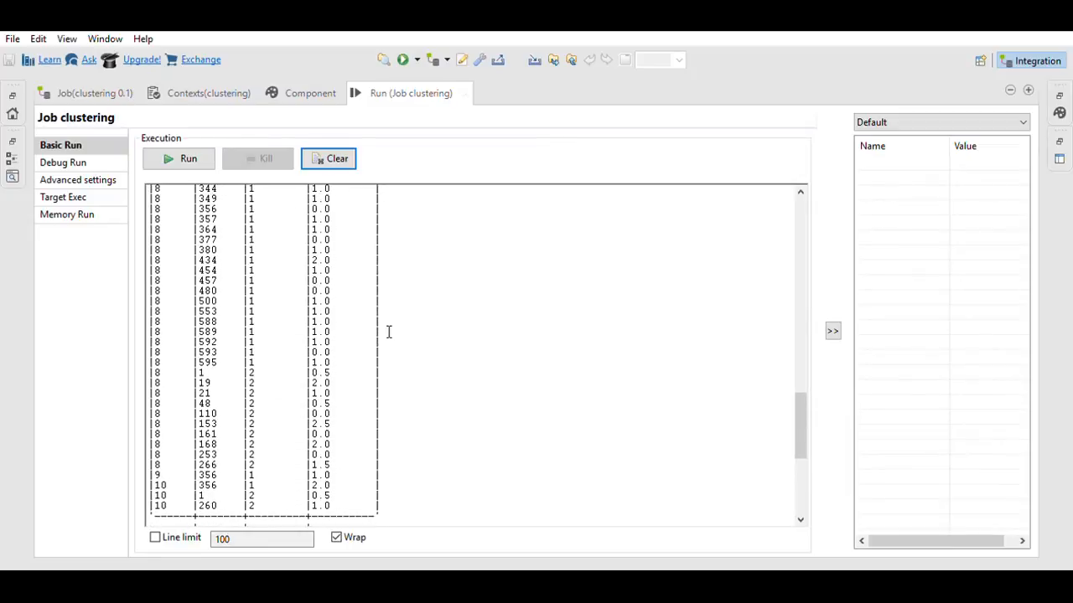
pyautogui.scroll(-2, 388, 332)
pyautogui.scroll(-7, 388, 332)
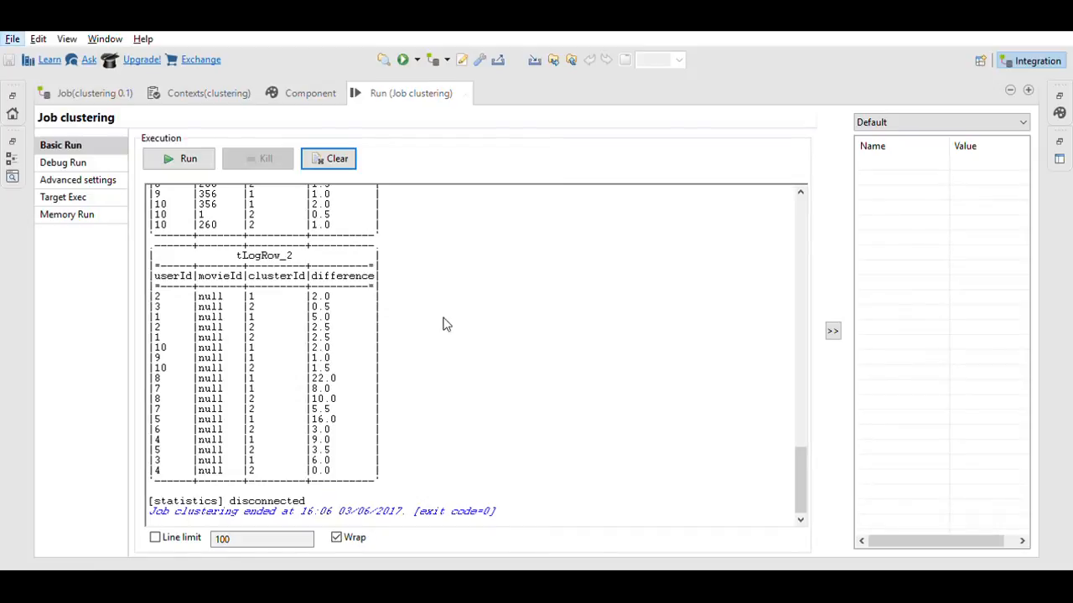
pyautogui.click(466, 93)
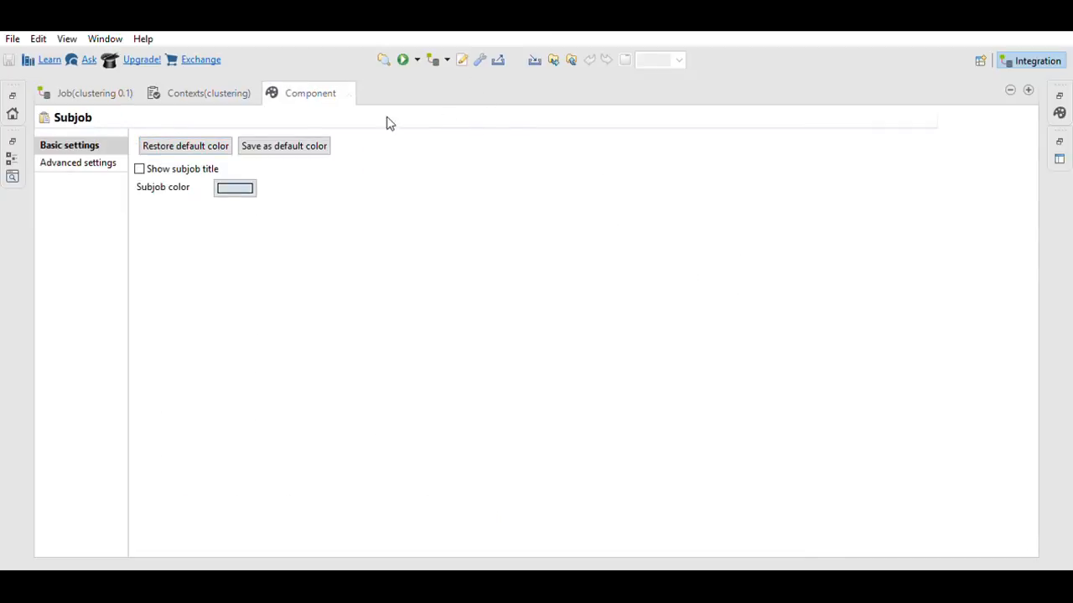
# Step: Add tSortRow_2, delete the row4 link, and connect tAggregateRow_1's output to tSortRow_2
pyautogui.click(104, 83)
pyautogui.doubleClick(104, 78)
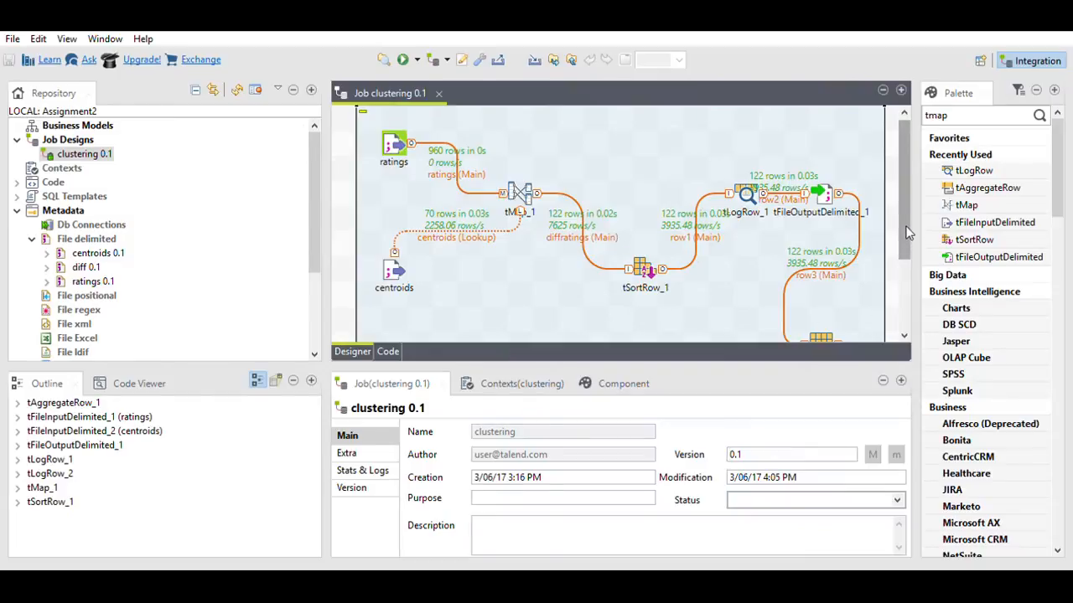
pyautogui.moveTo(906, 235); pyautogui.dragTo(912, 300)
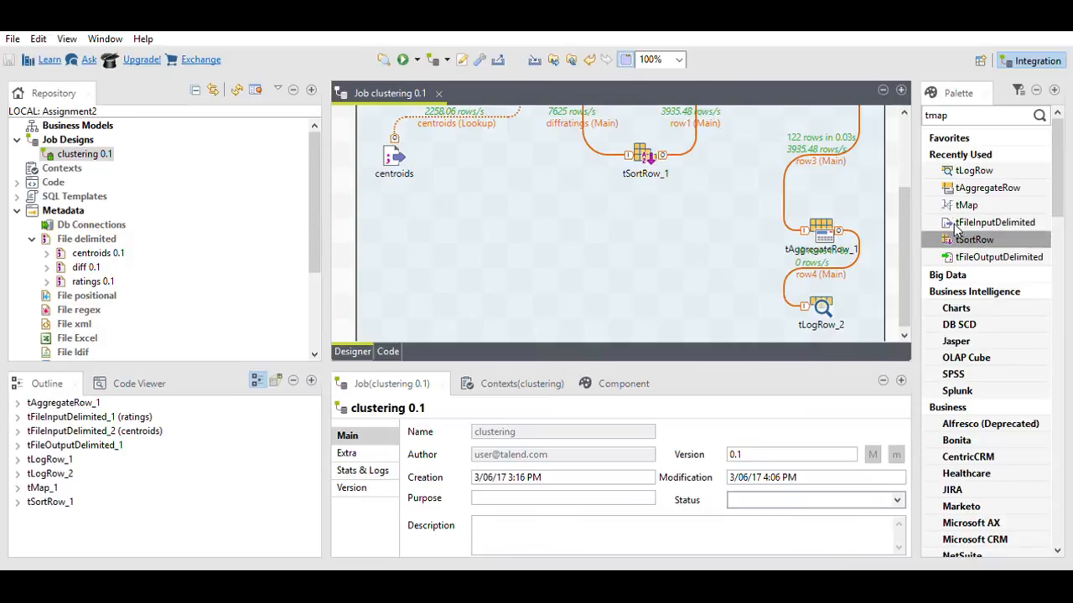
pyautogui.moveTo(973, 240); pyautogui.dragTo(710, 264)
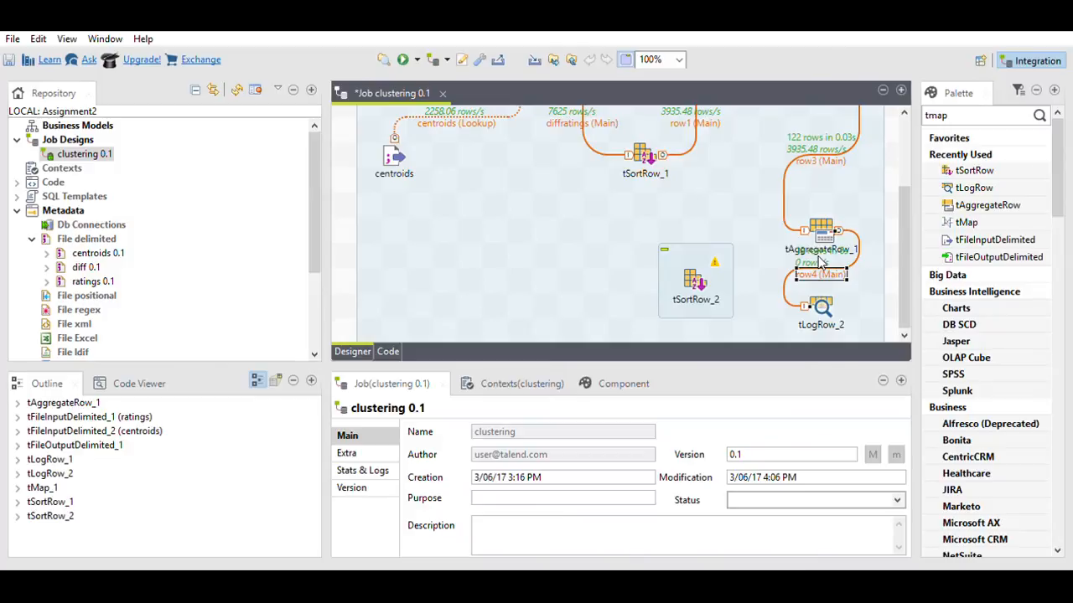
pyautogui.press('Delete')
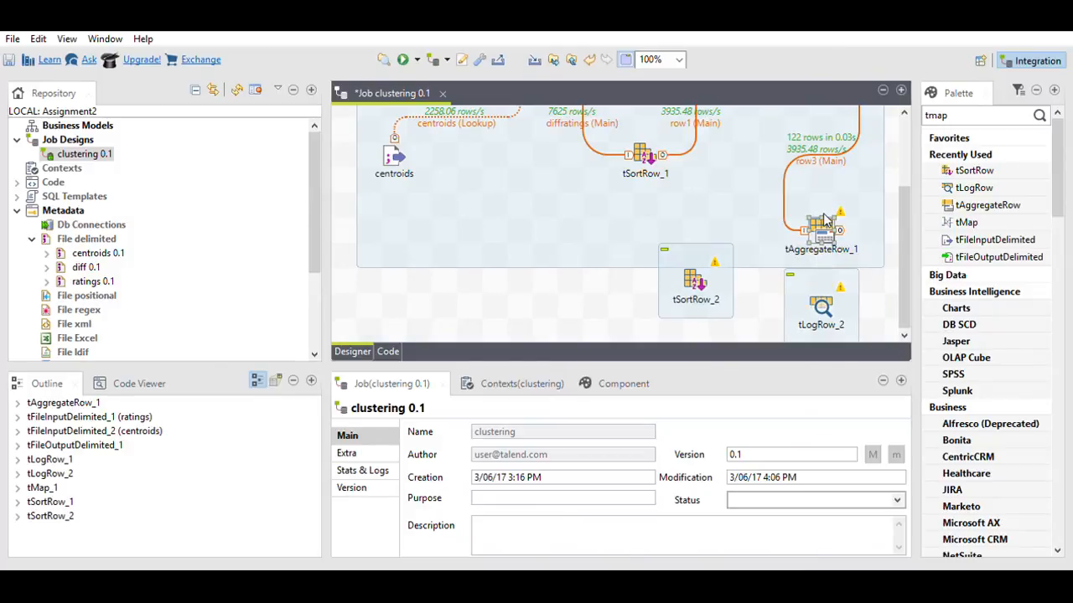
pyautogui.moveTo(840, 231); pyautogui.dragTo(696, 277)
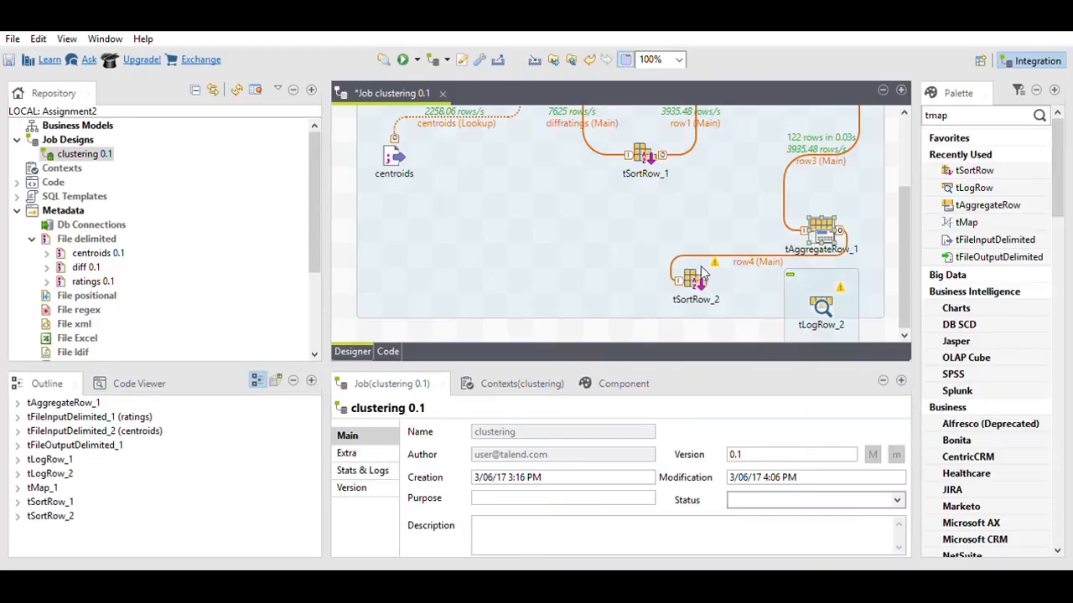
# Step: Sort by userId then clusterId, numerically ascending, and connect tSortRow_2 to tLogRow_2
pyautogui.click(693, 277)
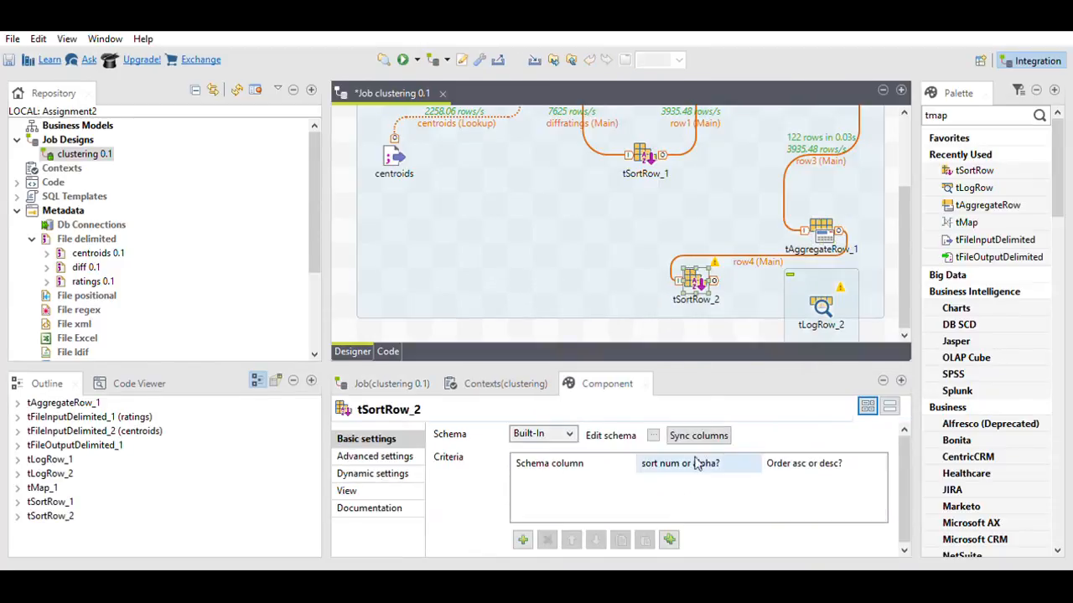
pyautogui.click(521, 538)
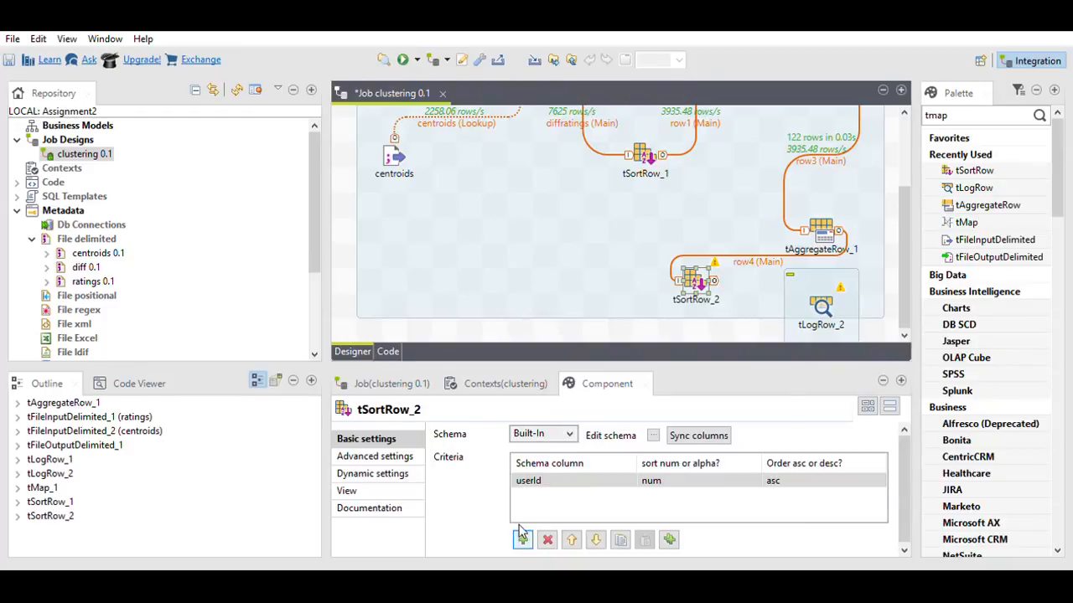
pyautogui.click(521, 539)
pyautogui.click(629, 491)
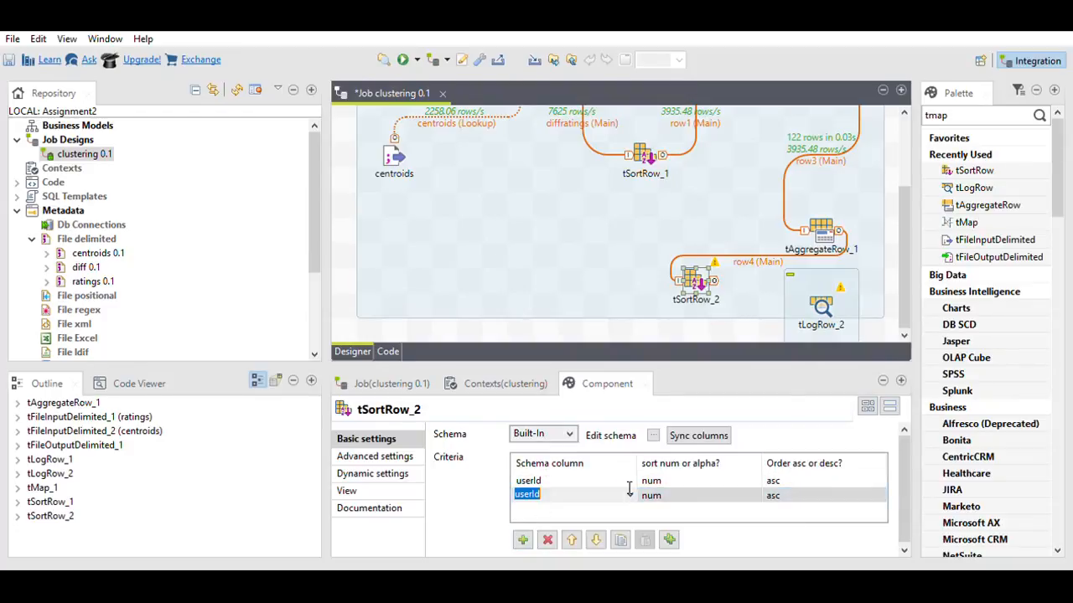
pyautogui.click(632, 491)
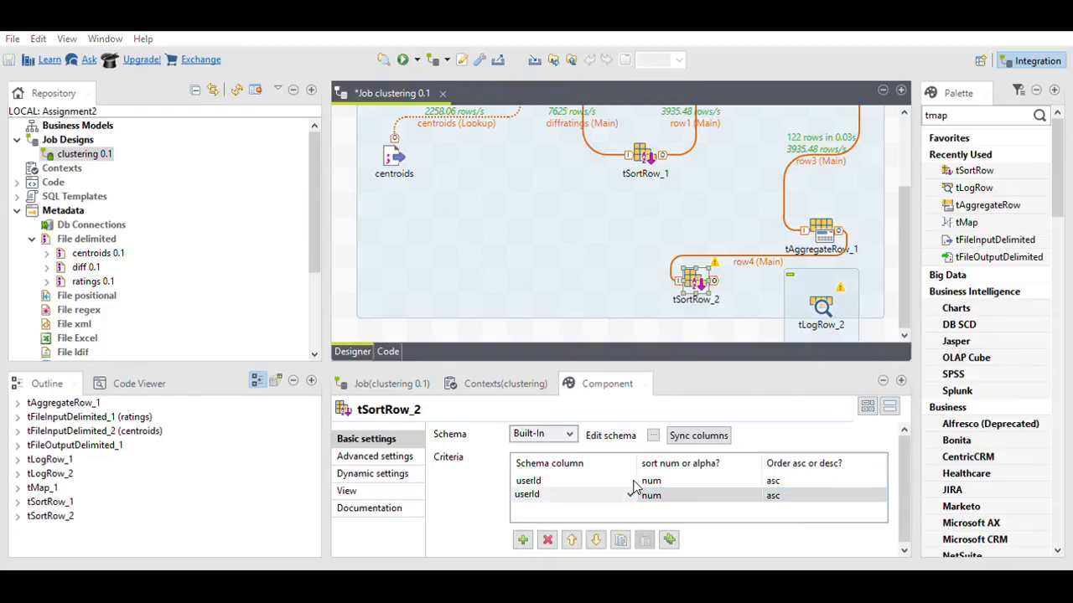
pyautogui.click(545, 520)
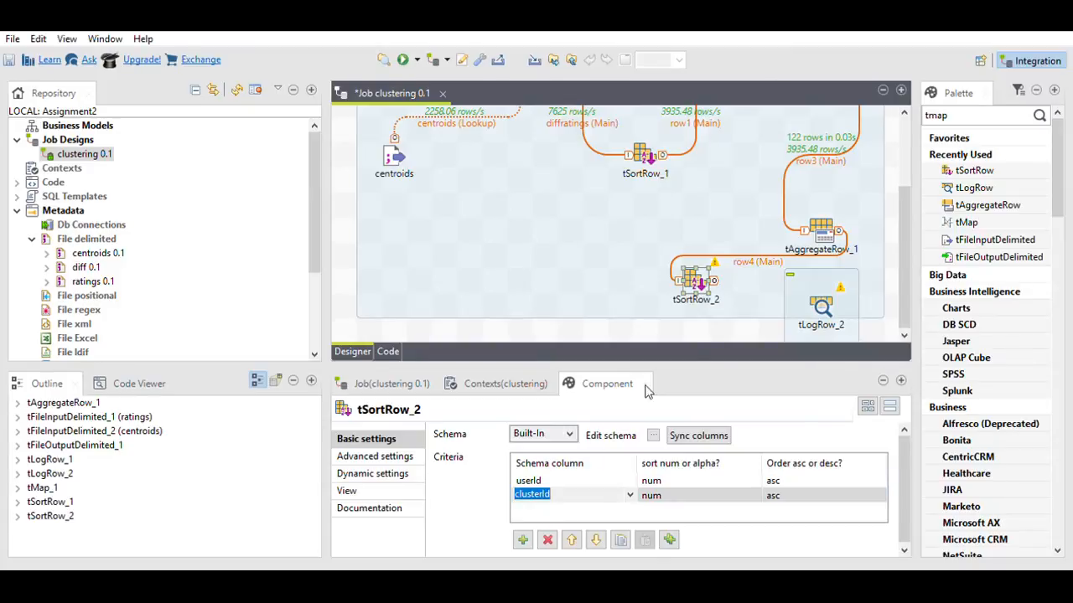
pyautogui.click(708, 283)
pyautogui.moveTo(813, 274)
pyautogui.mouseDown()
pyautogui.moveTo(929, 278)
pyautogui.moveTo(823, 290)
pyautogui.mouseUp()
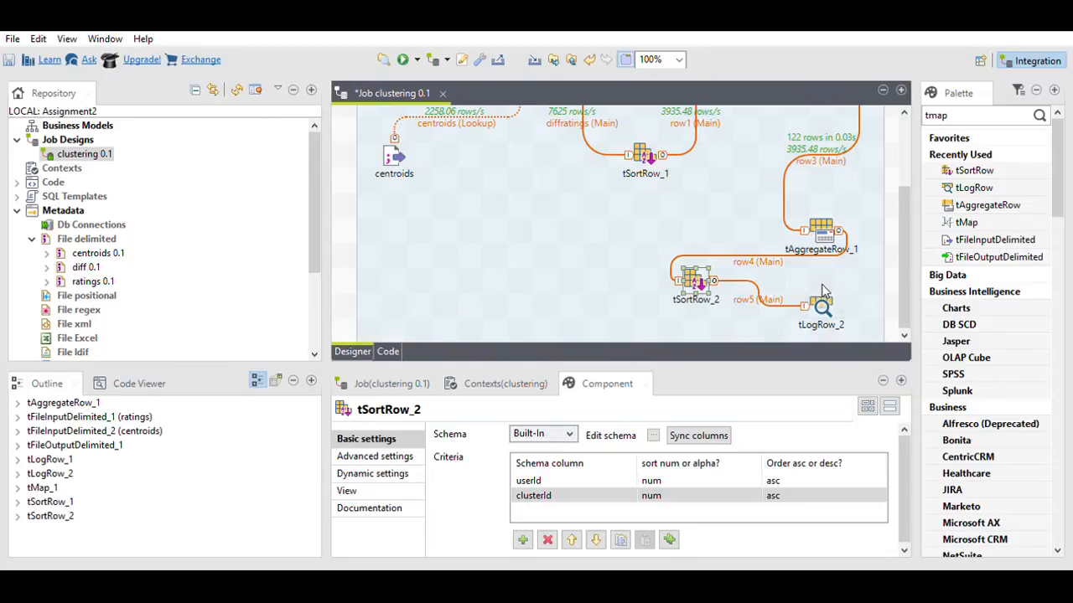
# Step: Run the job and read tLogRow_2's 18 rows sorted by userId and clusterId
pyautogui.click(403, 59)
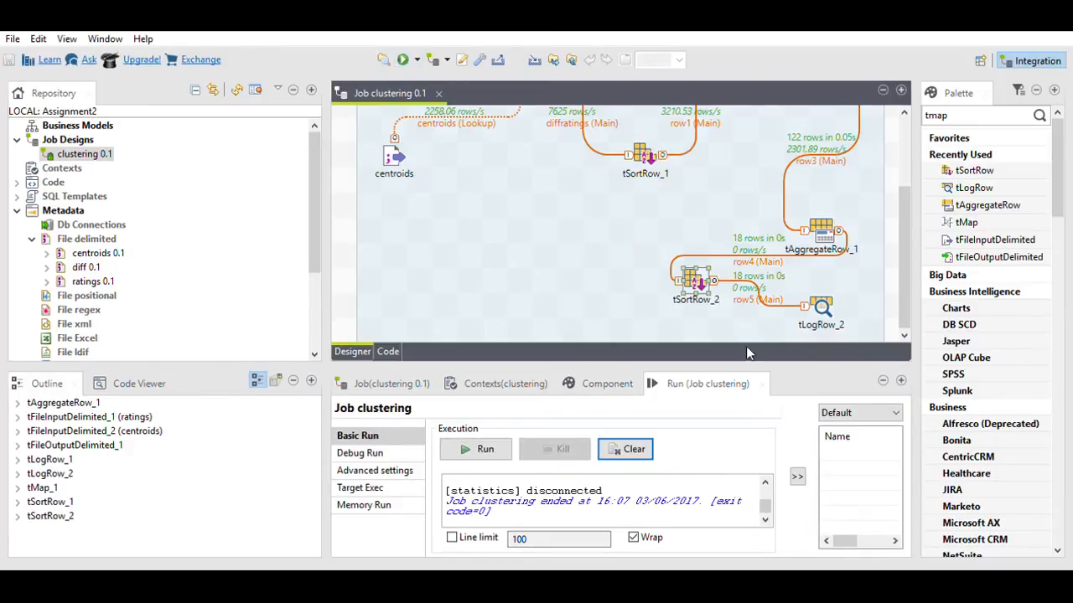
pyautogui.click(901, 380)
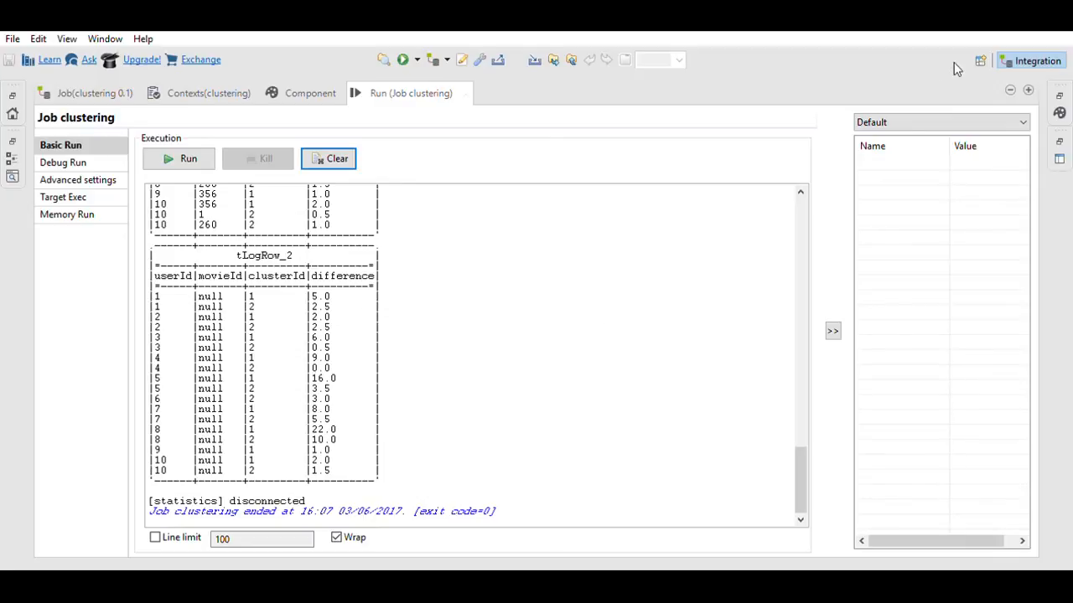
pyautogui.click(1012, 87)
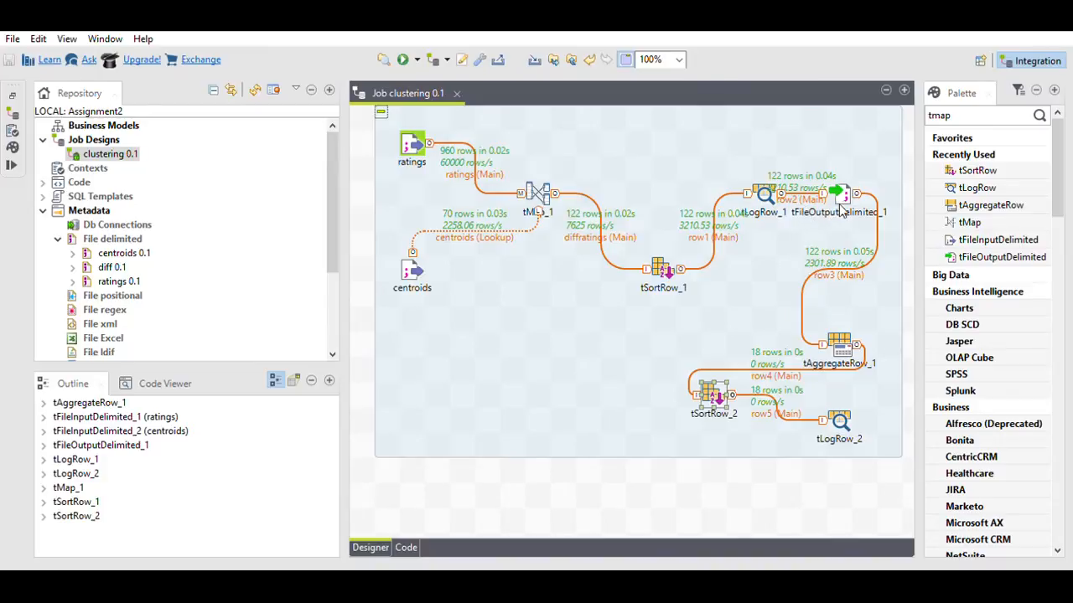
# Step: Add tFileOutputDelimited_2 below tSortRow_2 and connect tLogRow_2's output to it
pyautogui.click(962, 115)
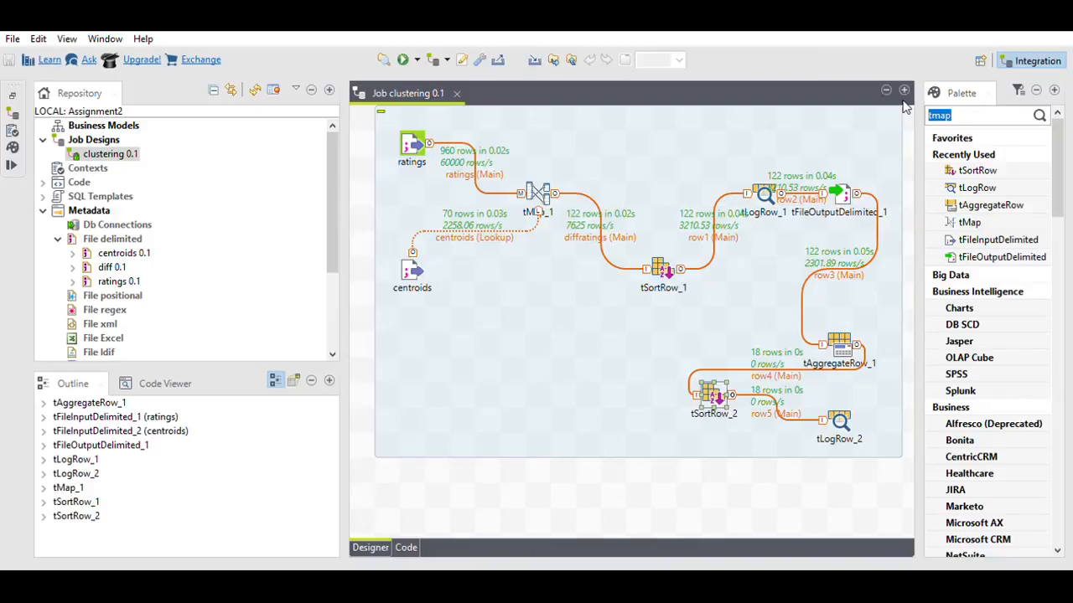
pyautogui.write('tfileo')
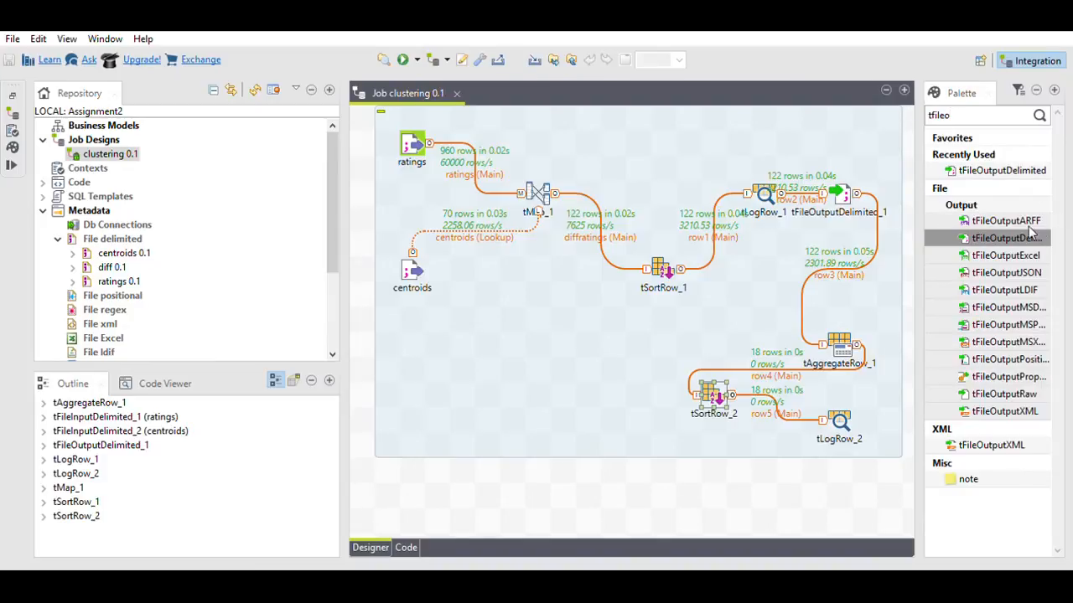
pyautogui.moveTo(1030, 233); pyautogui.dragTo(685, 474)
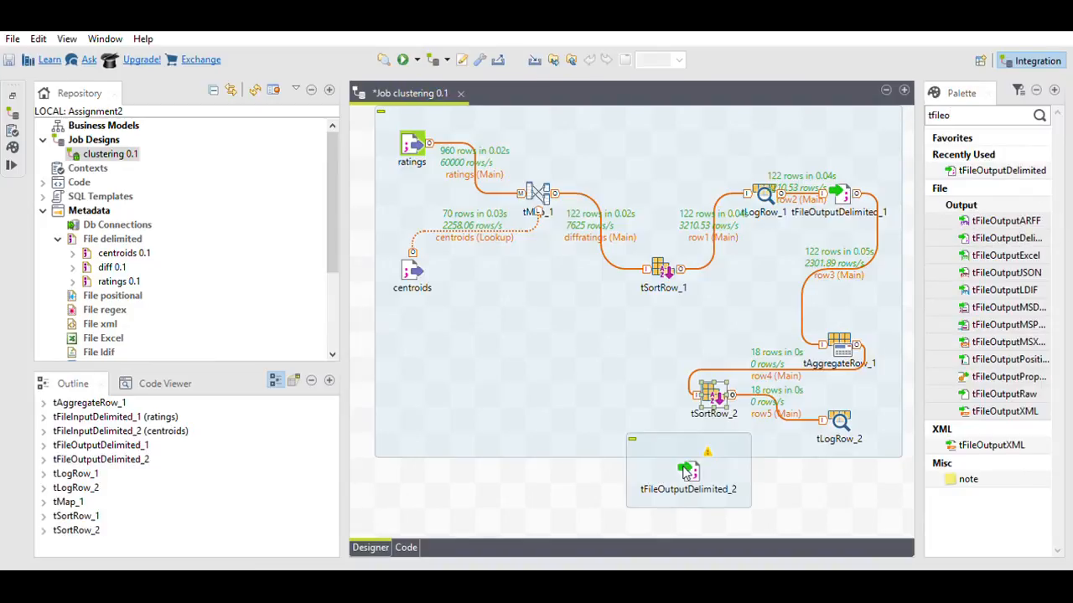
pyautogui.click(838, 417)
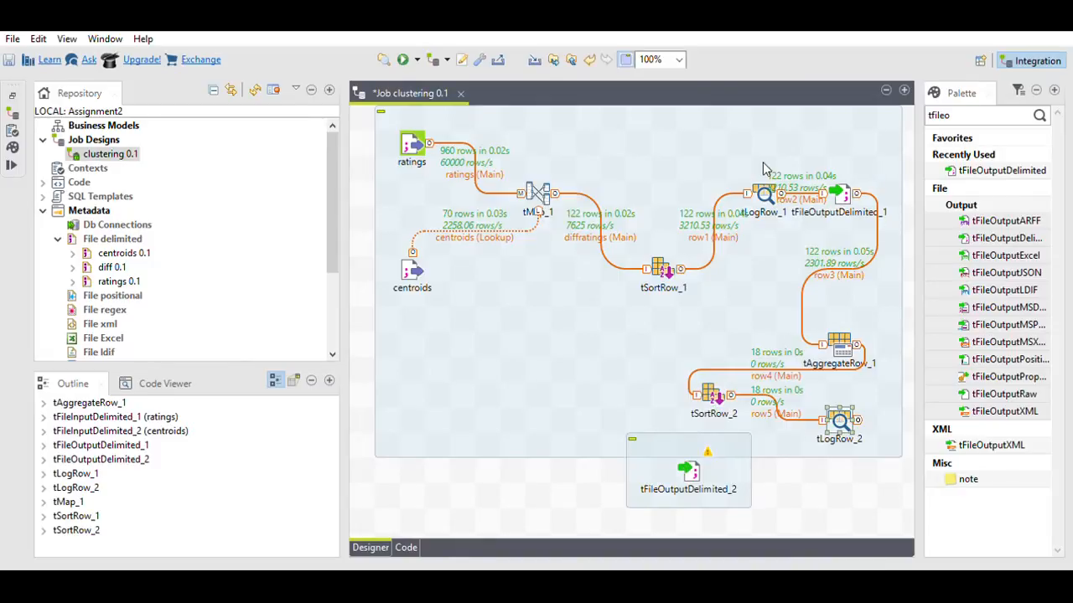
pyautogui.moveTo(858, 420)
pyautogui.mouseDown()
pyautogui.moveTo(727, 361)
pyautogui.moveTo(694, 466)
pyautogui.mouseUp()
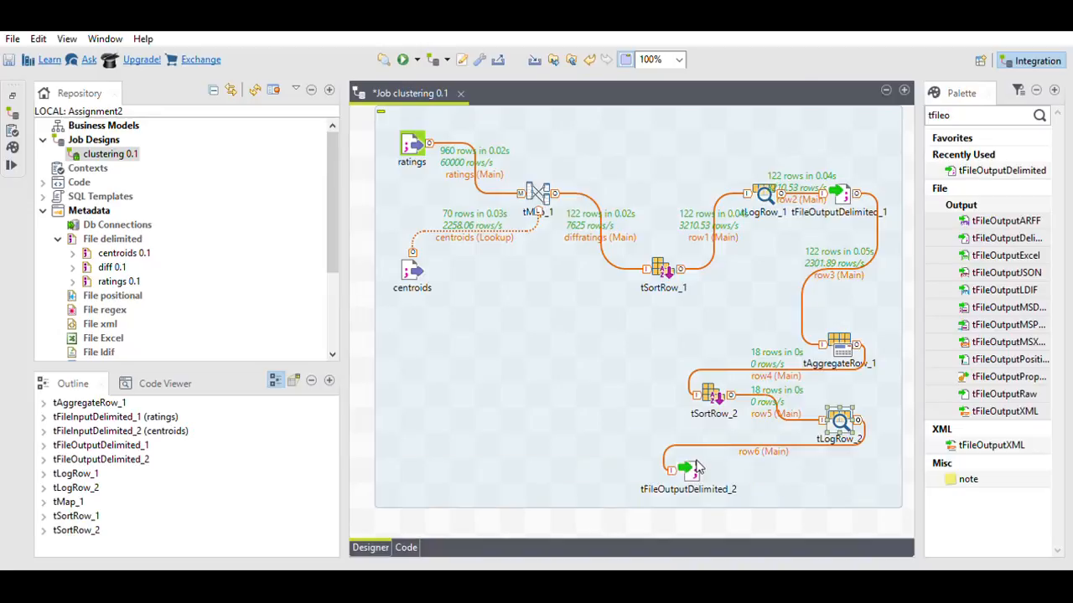
# Step: Write the output to D:/Big Data Assignment/totaldist.csv with a header row
pyautogui.doubleClick(695, 466)
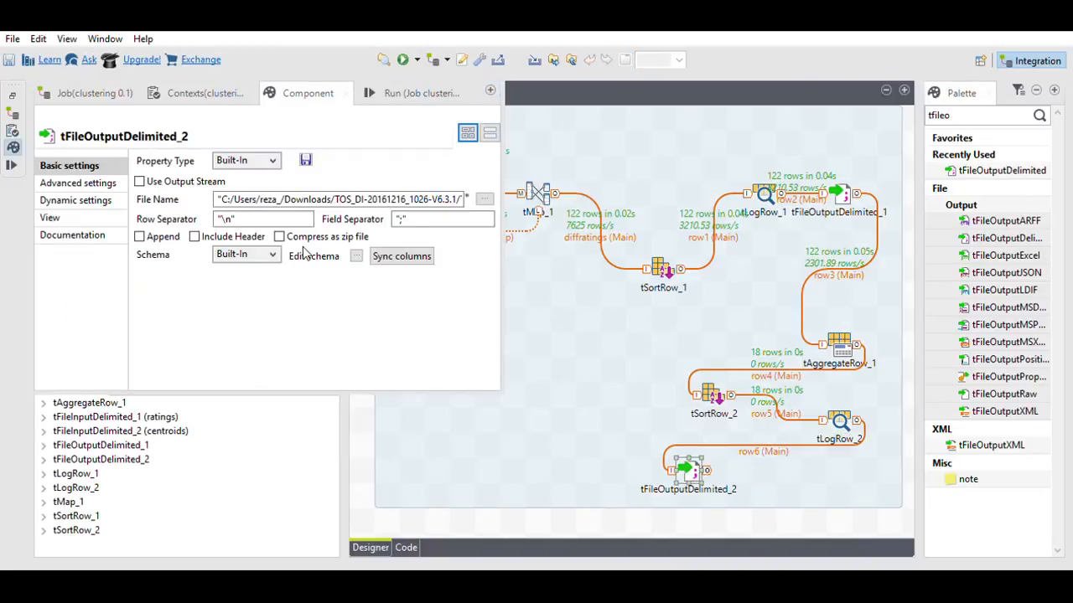
pyautogui.click(194, 237)
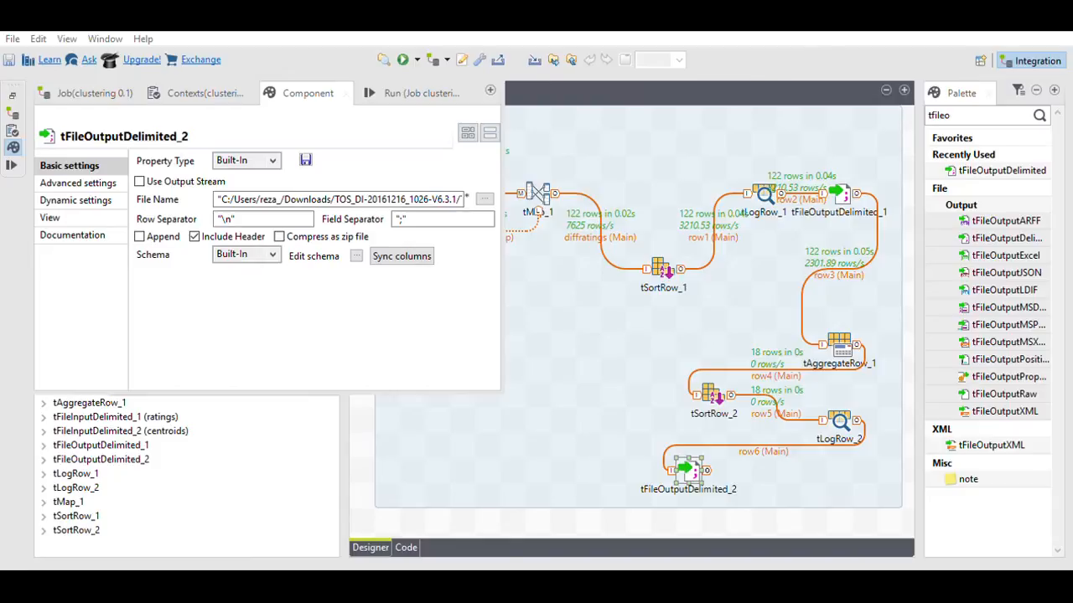
pyautogui.click(398, 381)
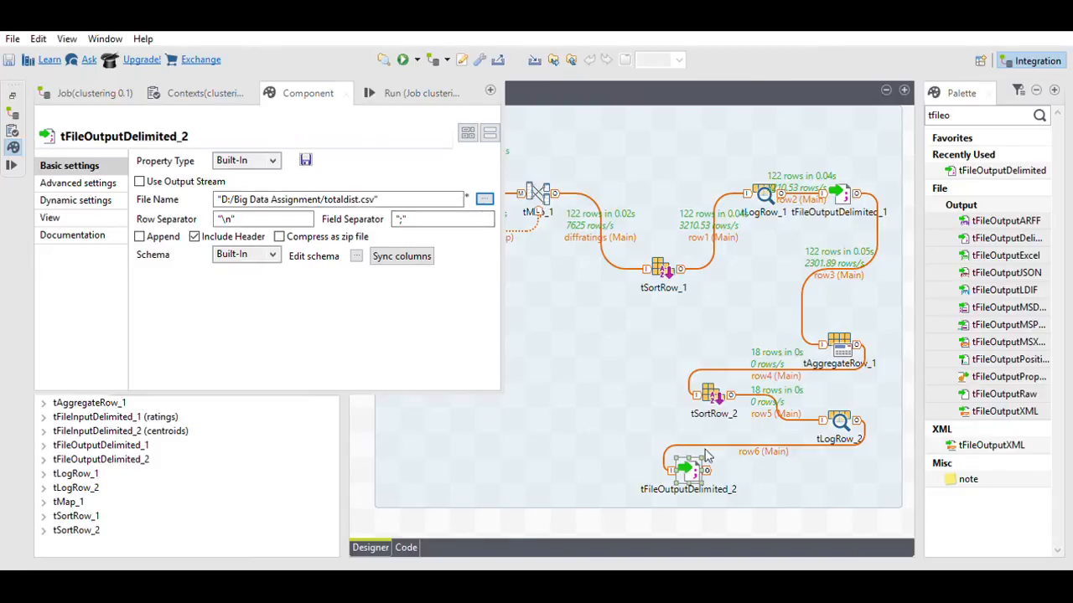
pyautogui.click(563, 479)
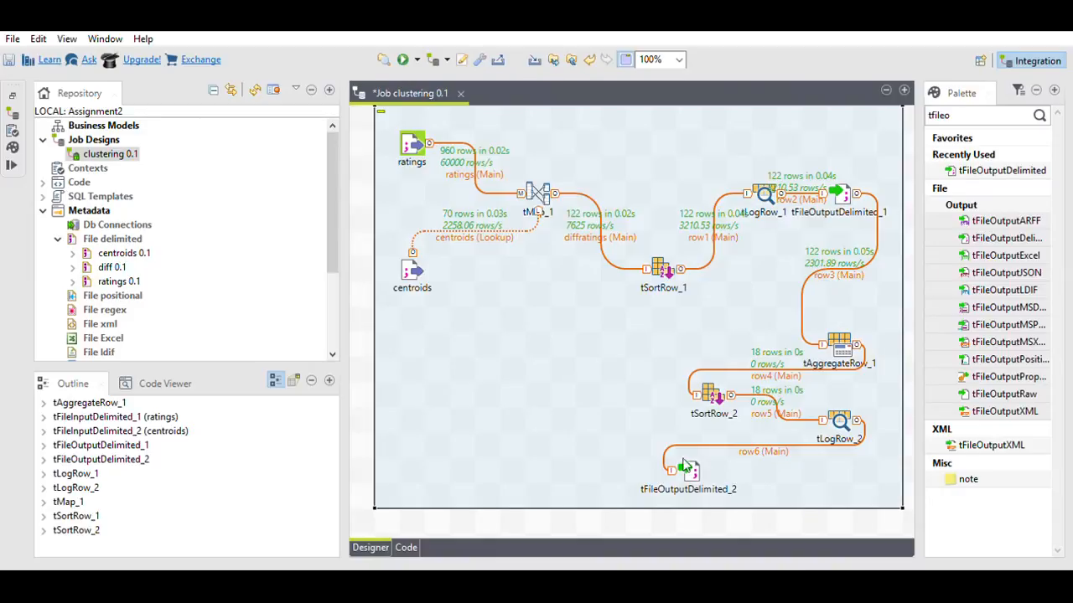
# Step: Recheck tFileOutputDelimited_2's settings and run the job, sending 18 rows to totaldist.csv
pyautogui.click(91, 238)
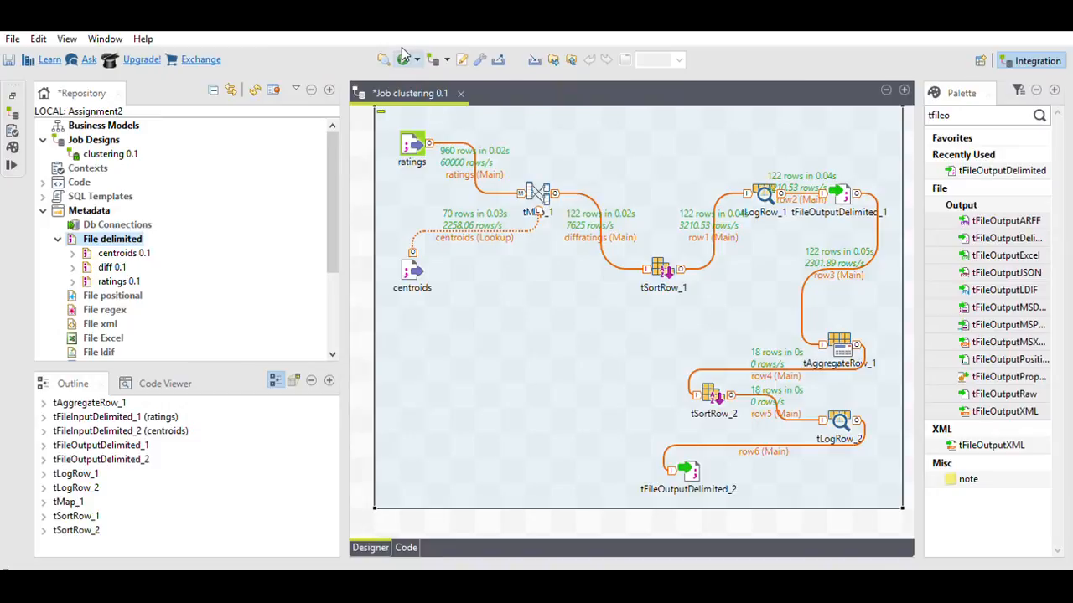
pyautogui.click(685, 476)
pyautogui.doubleClick(686, 476)
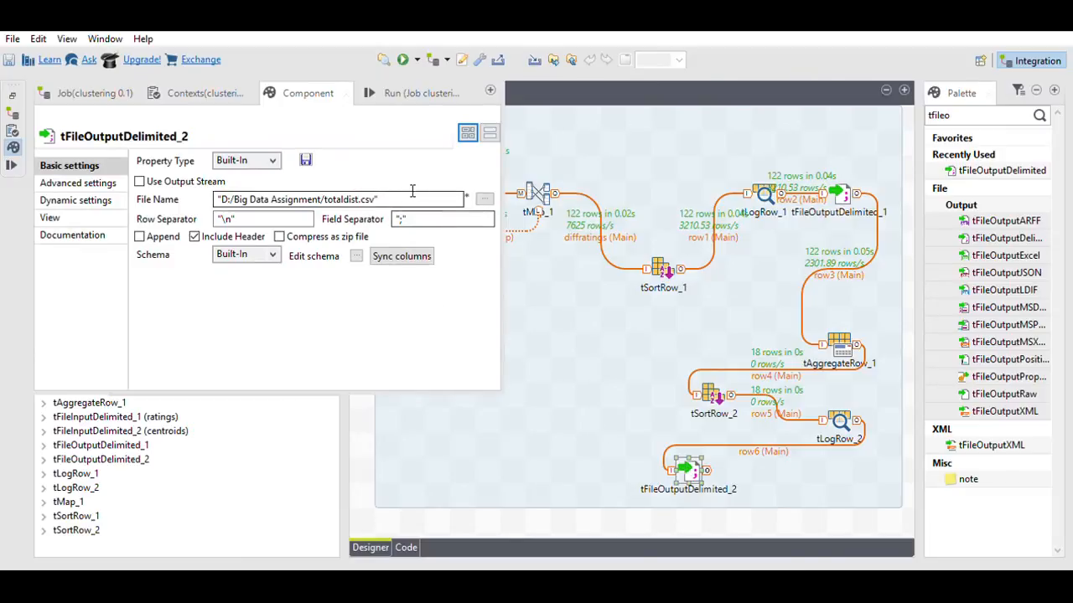
pyautogui.click(577, 480)
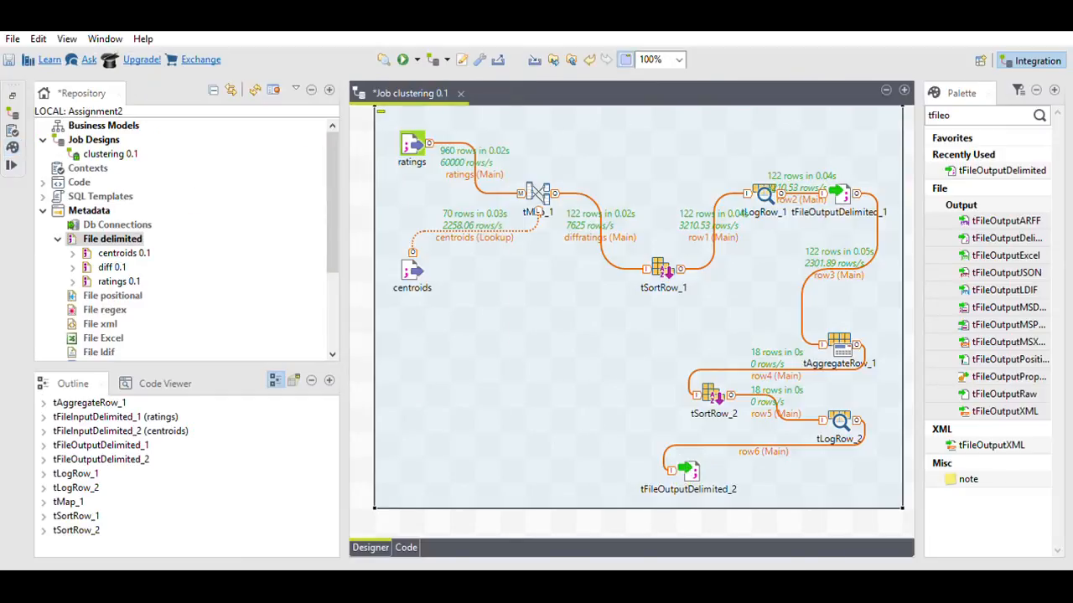
pyautogui.click(403, 59)
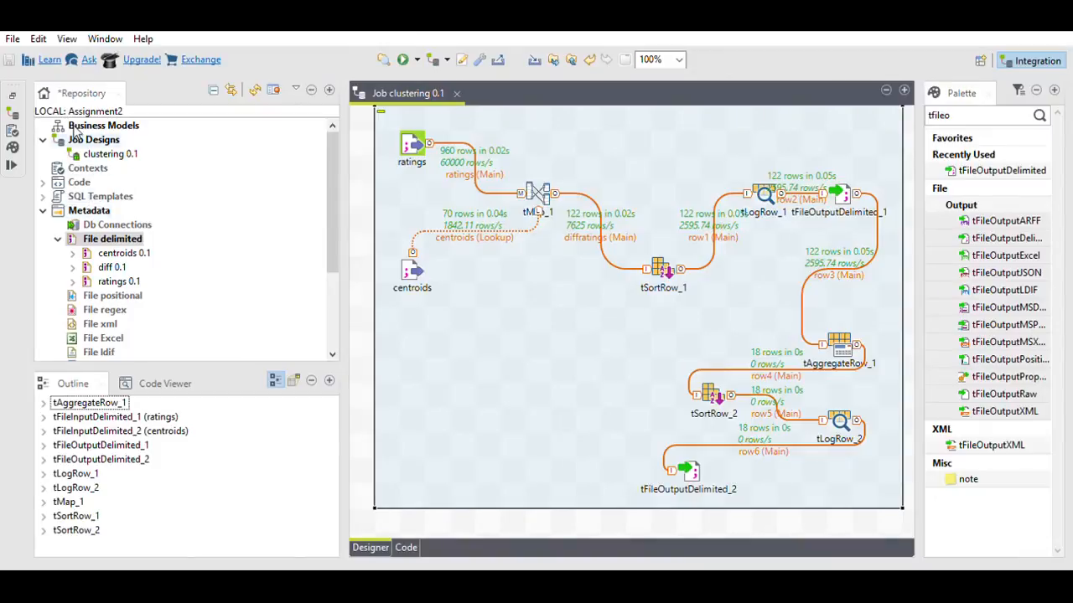
# Step: Create the empty clusteredusers job and the totaldist File delimited metadata entry
pyautogui.click(76, 138)
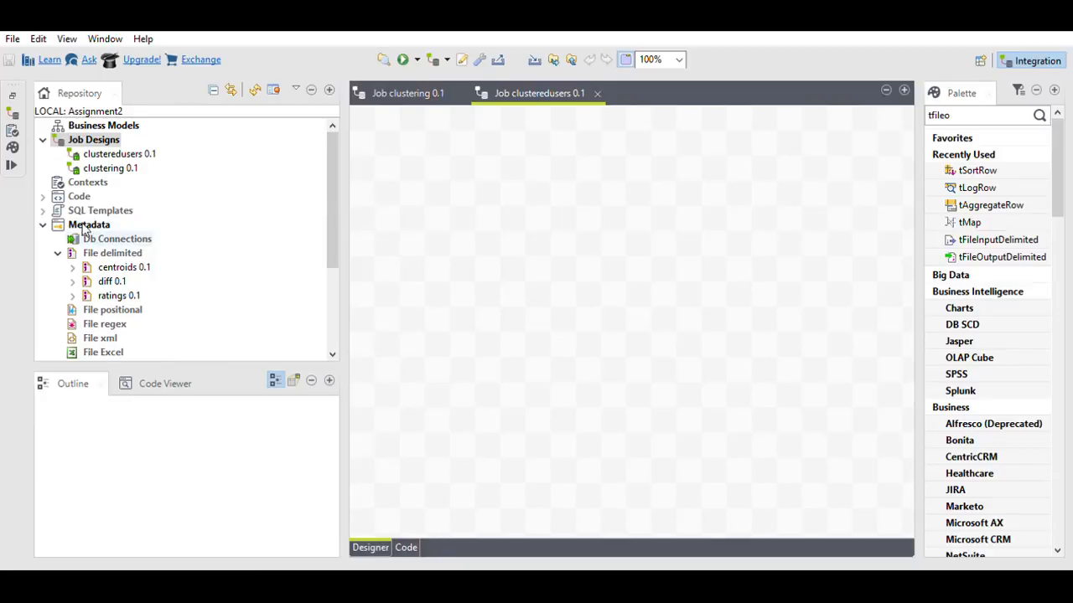
pyautogui.click(105, 252)
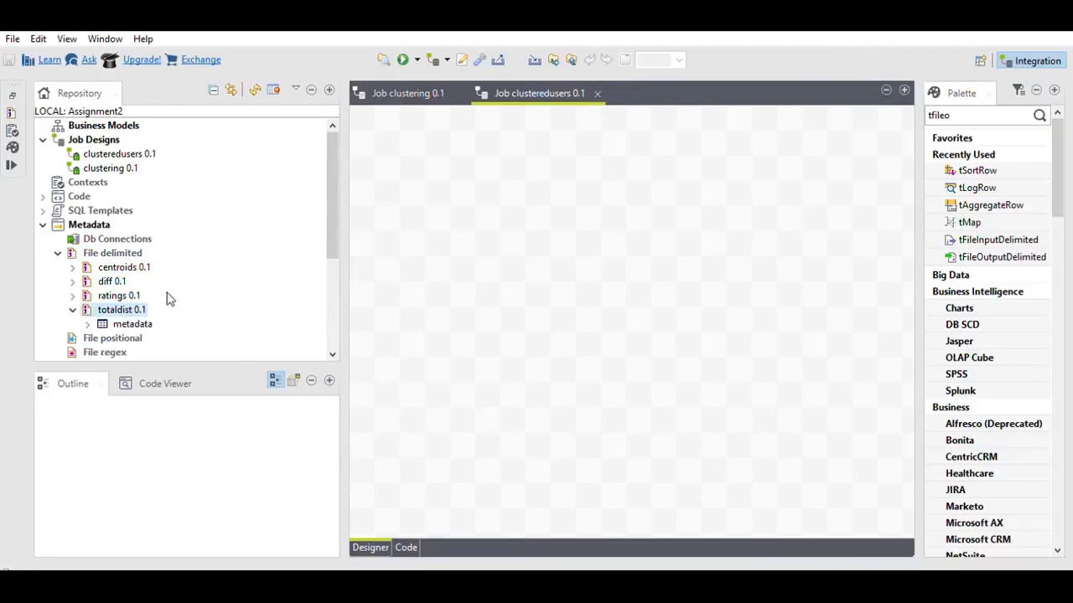
# Step: Place two totaldist inputs and link the upper one to a new tAggregateRow_1
pyautogui.moveTo(126, 309); pyautogui.dragTo(450, 189)
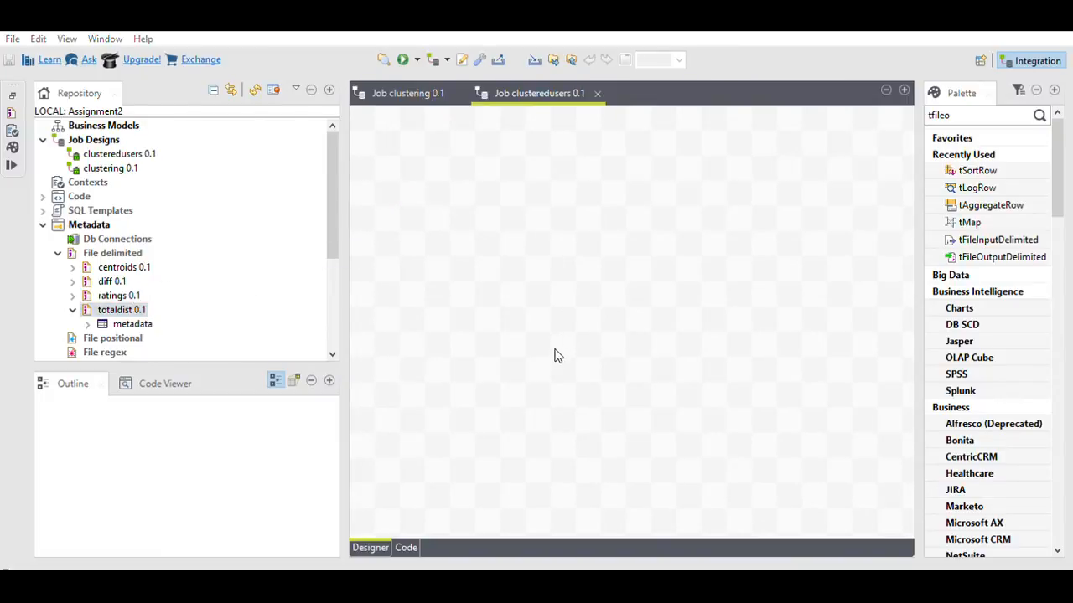
pyautogui.moveTo(117, 310); pyautogui.dragTo(442, 374)
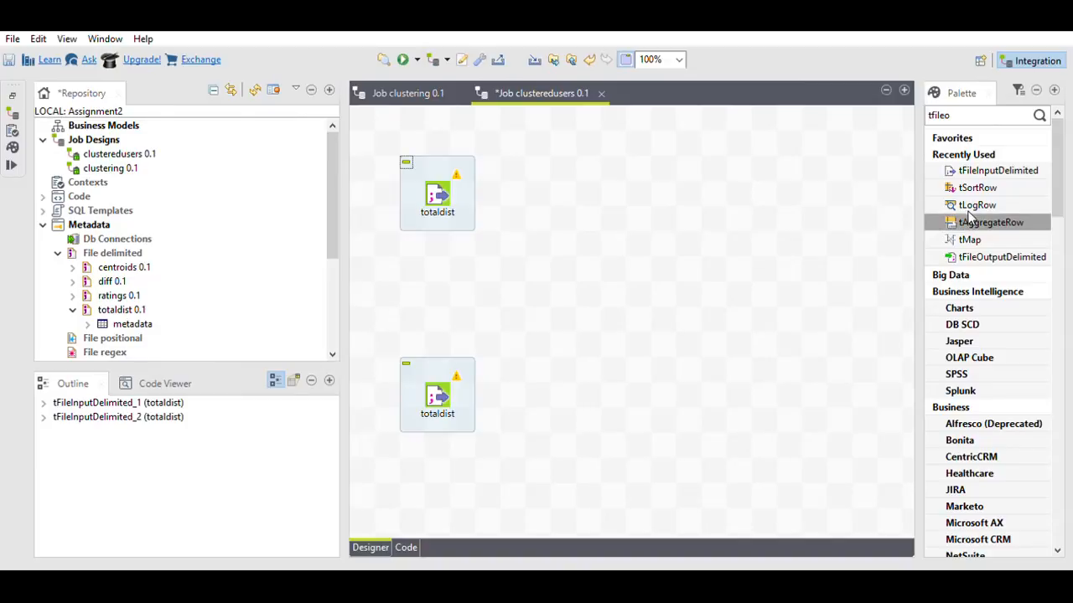
pyautogui.moveTo(975, 216); pyautogui.dragTo(620, 184)
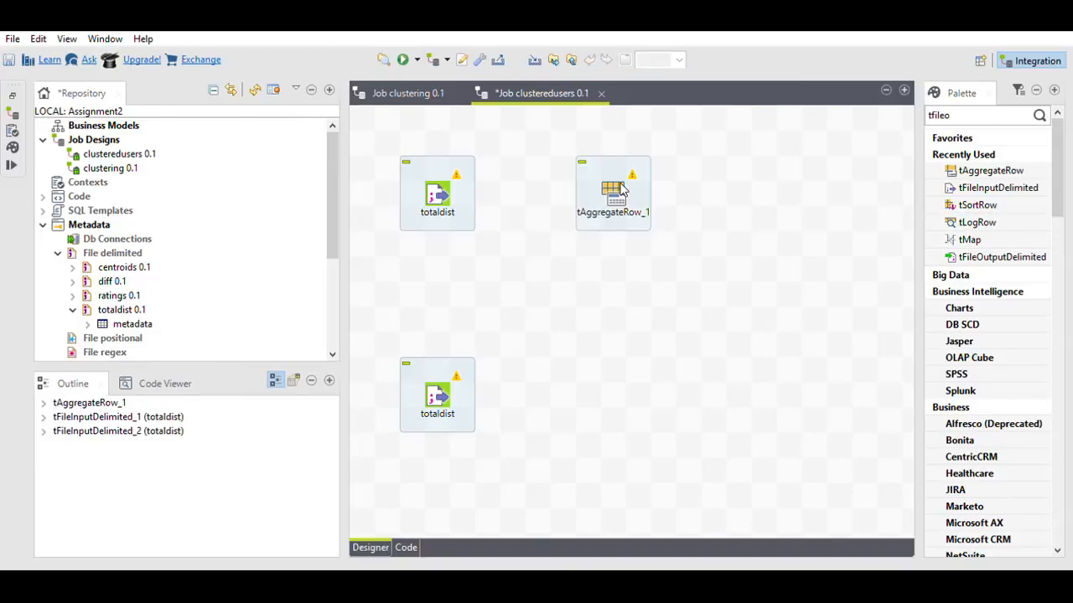
pyautogui.click(448, 191)
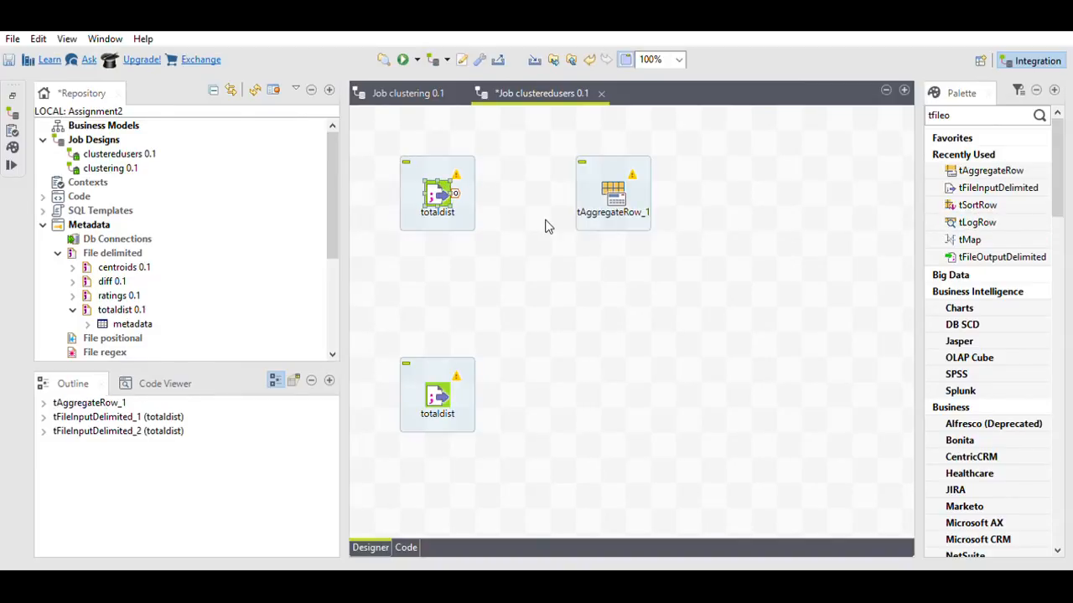
pyautogui.moveTo(546, 221); pyautogui.dragTo(622, 183)
# Step: Sync tAggregateRow_1's columns with its input and group by userId
pyautogui.doubleClick(618, 188)
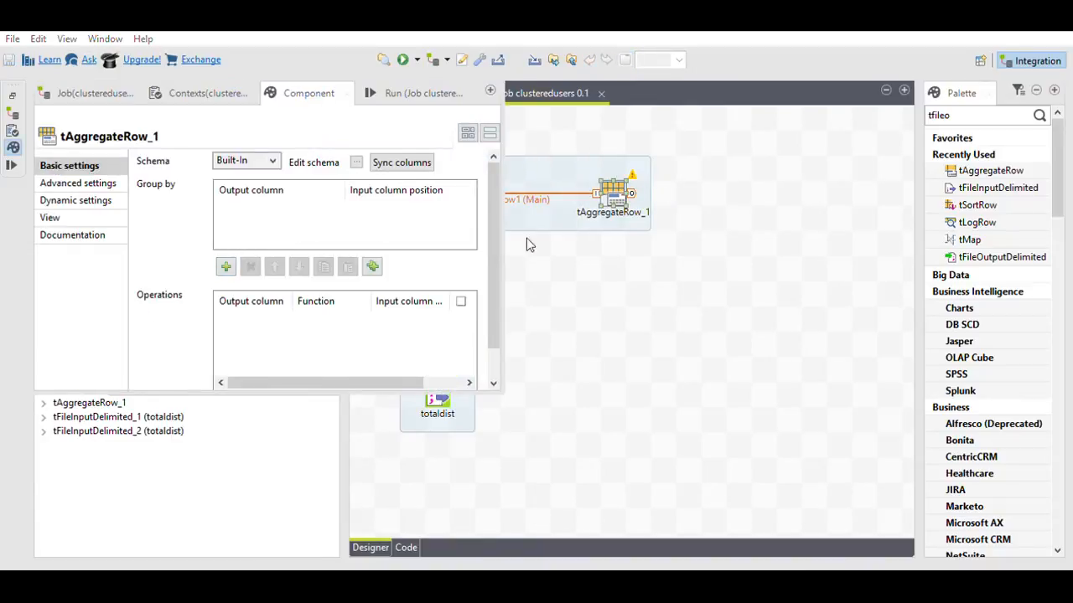
pyautogui.click(401, 163)
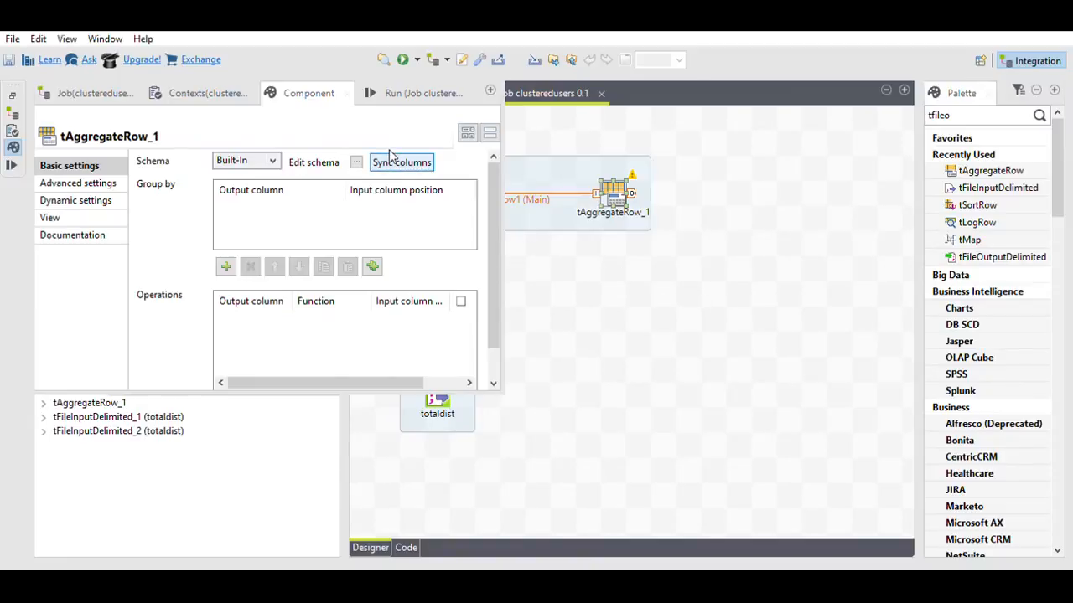
pyautogui.click(225, 265)
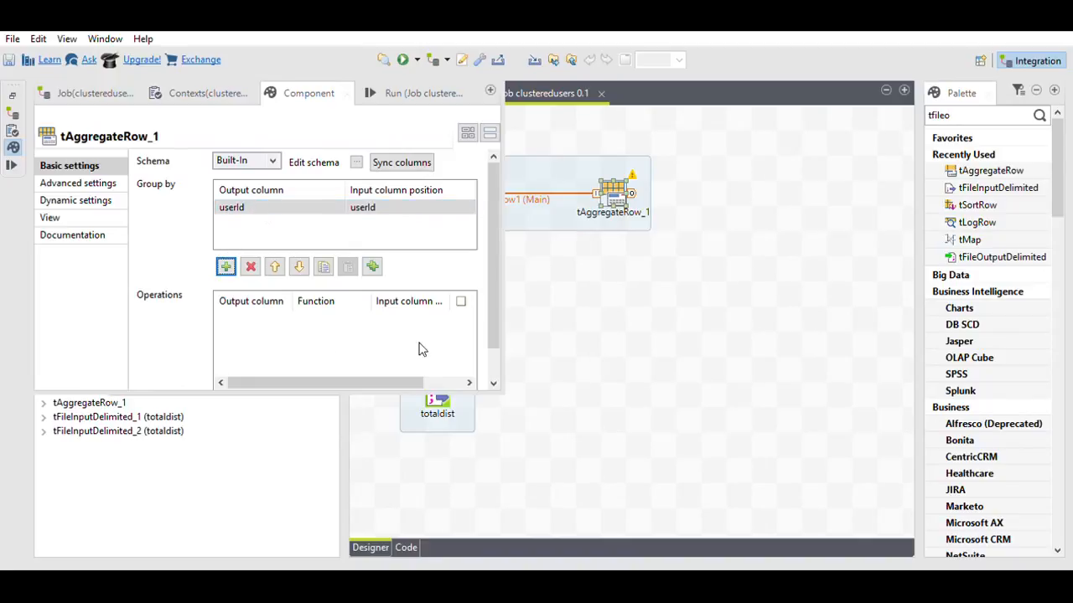
pyautogui.scroll(-2, 489, 331)
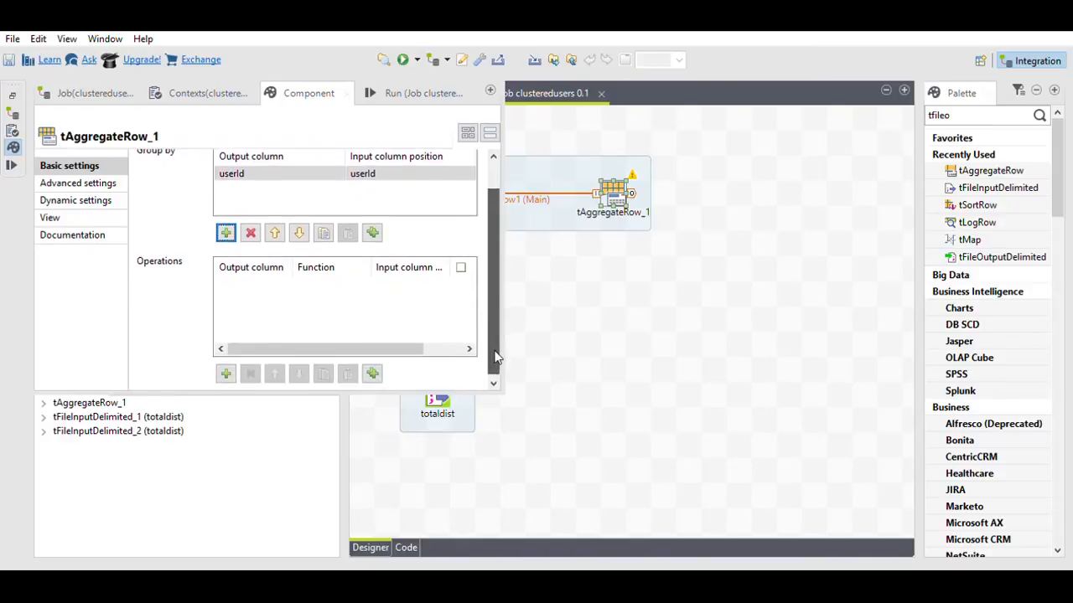
# Step: Add an aggregation taking the min of difference into the difference output column
pyautogui.click(225, 373)
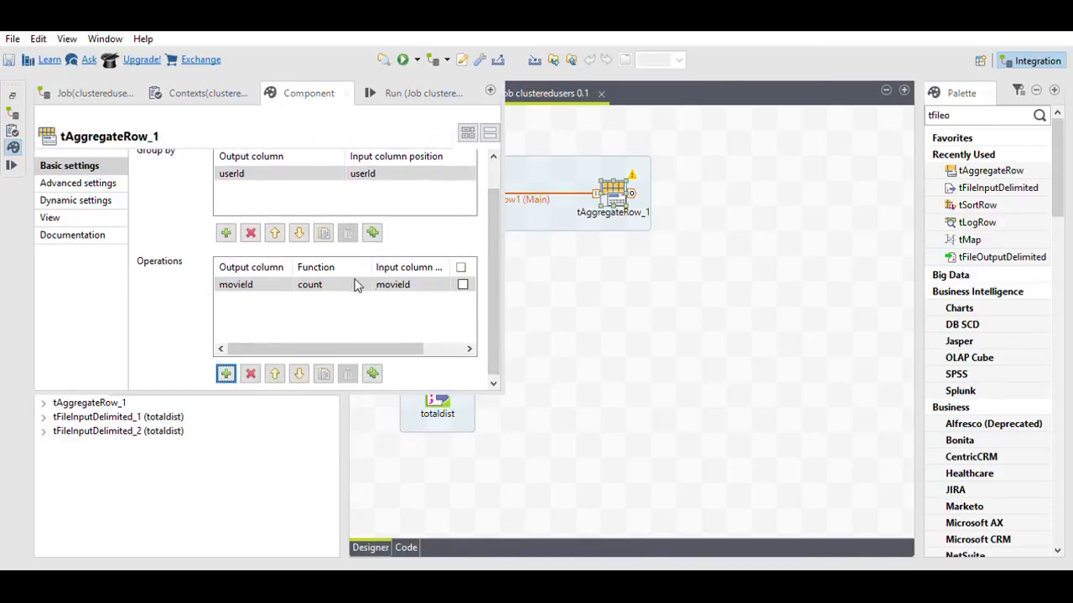
pyautogui.click(412, 286)
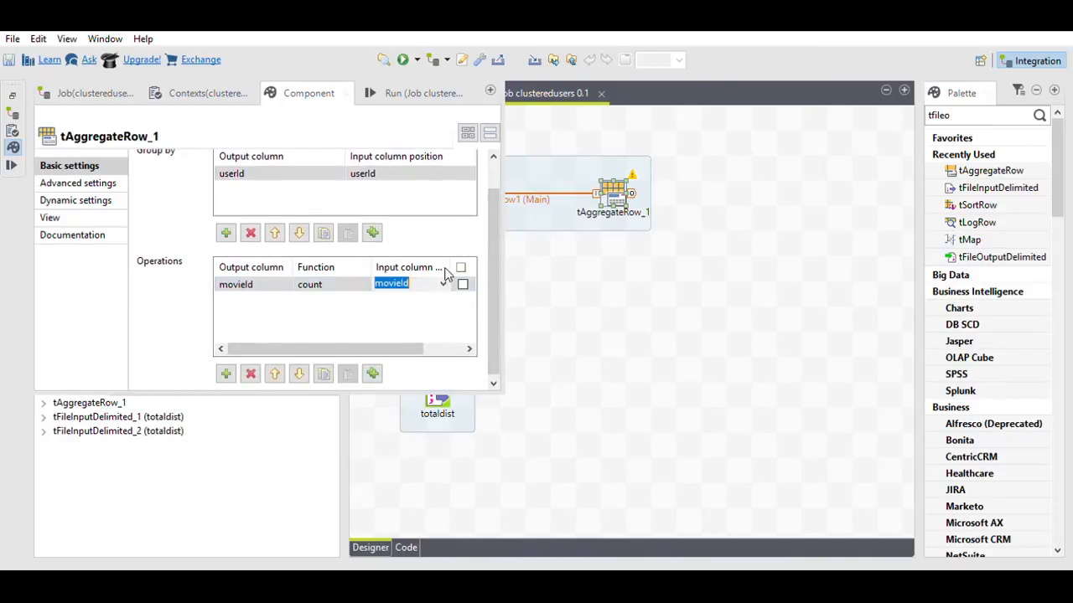
pyautogui.click(413, 321)
pyautogui.click(339, 284)
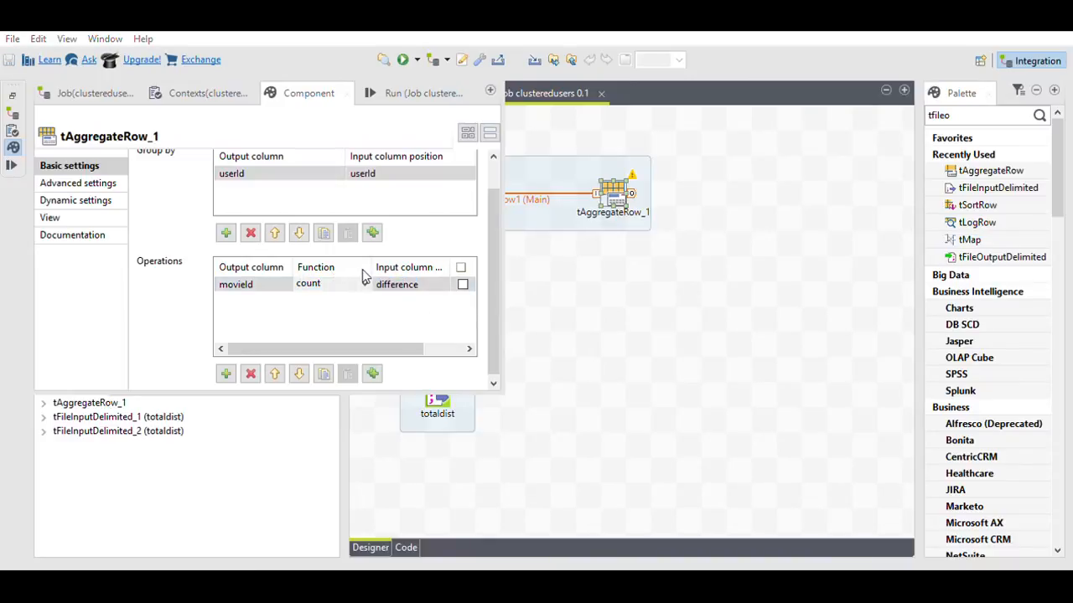
pyautogui.click(309, 295)
pyautogui.click(274, 280)
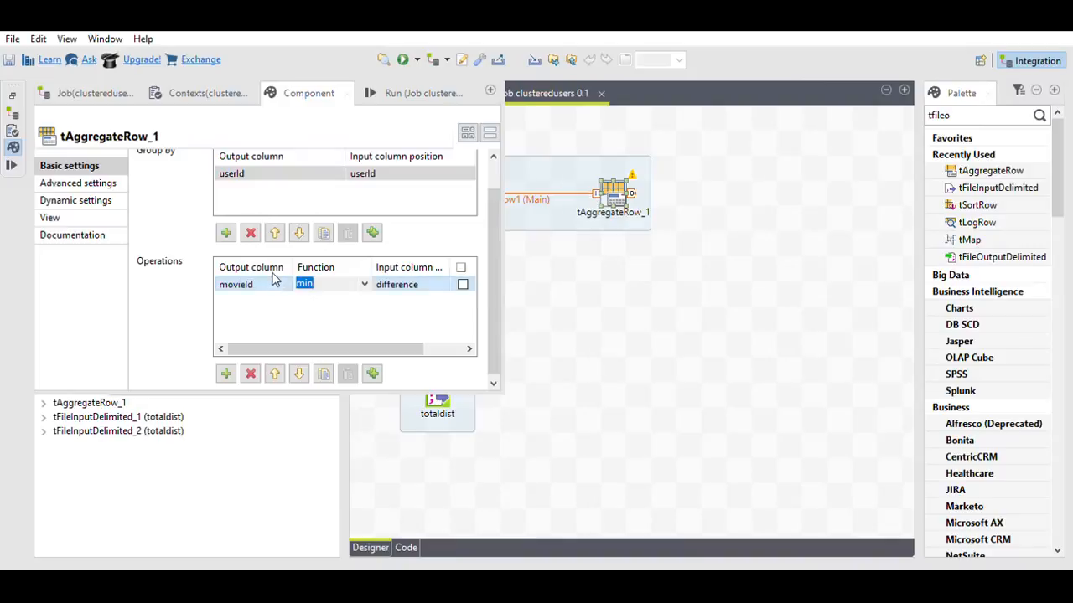
pyautogui.click(288, 274)
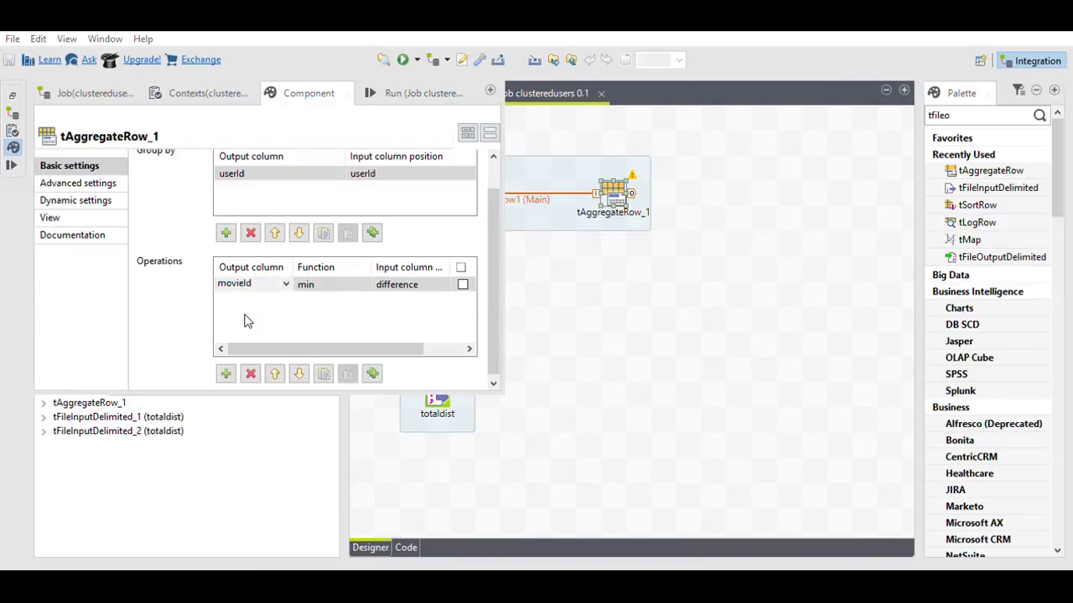
pyautogui.click(245, 323)
pyautogui.click(563, 336)
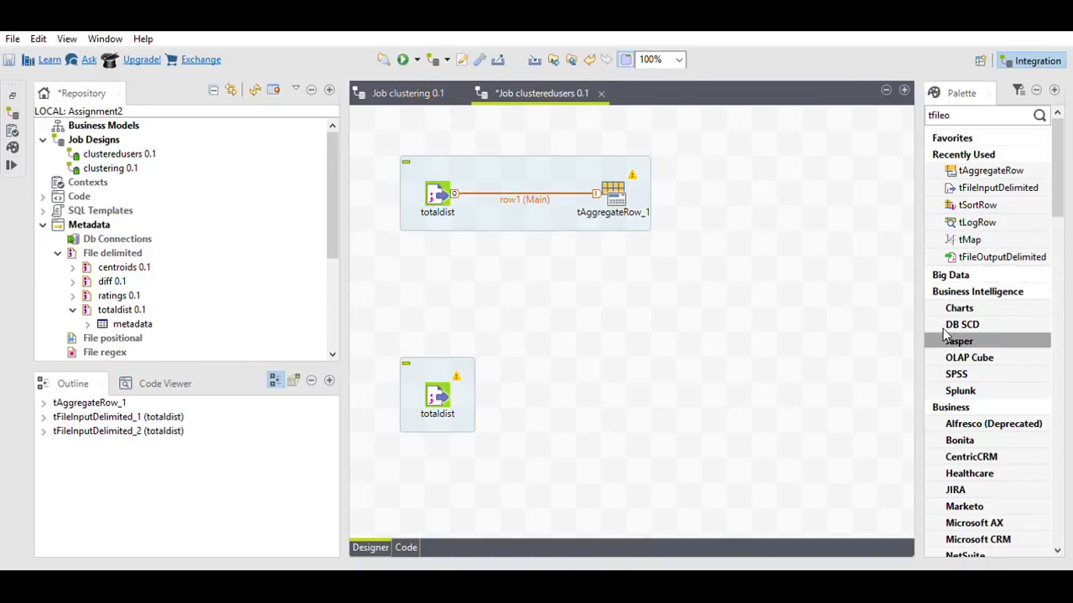
# Step: Add tLogRow_1 and feed it tAggregateRow_1's output as Main row2
pyautogui.doubleClick(955, 114)
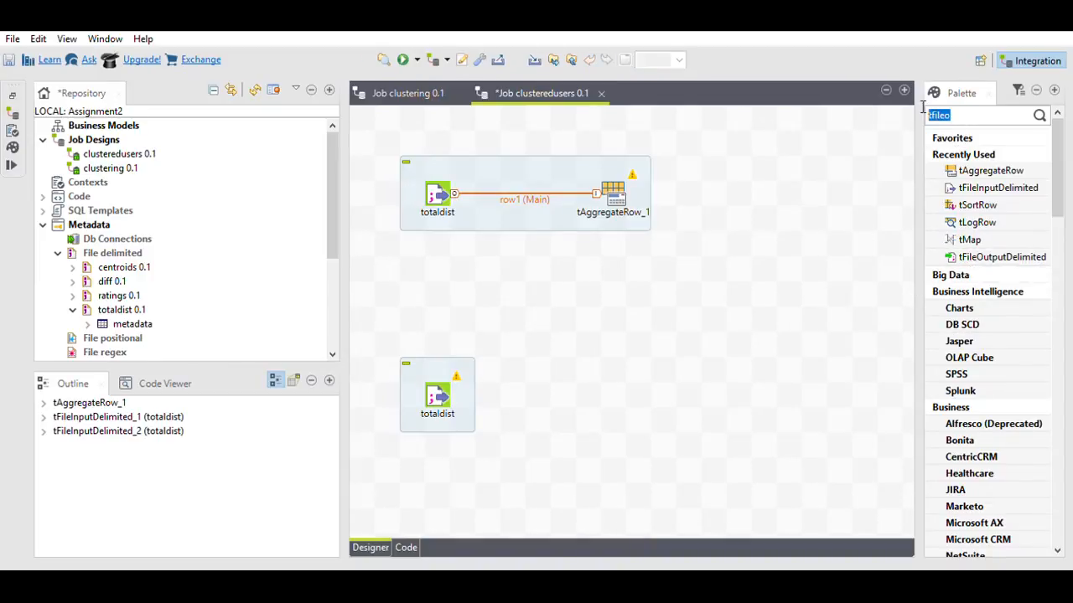
pyautogui.write('tlog')
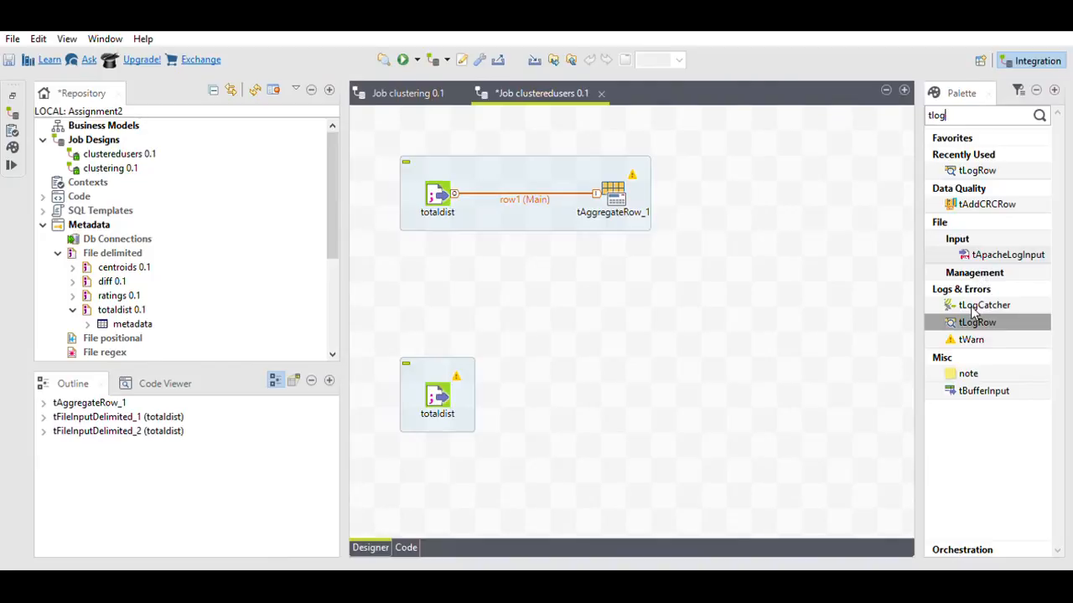
pyautogui.moveTo(976, 321); pyautogui.dragTo(728, 180)
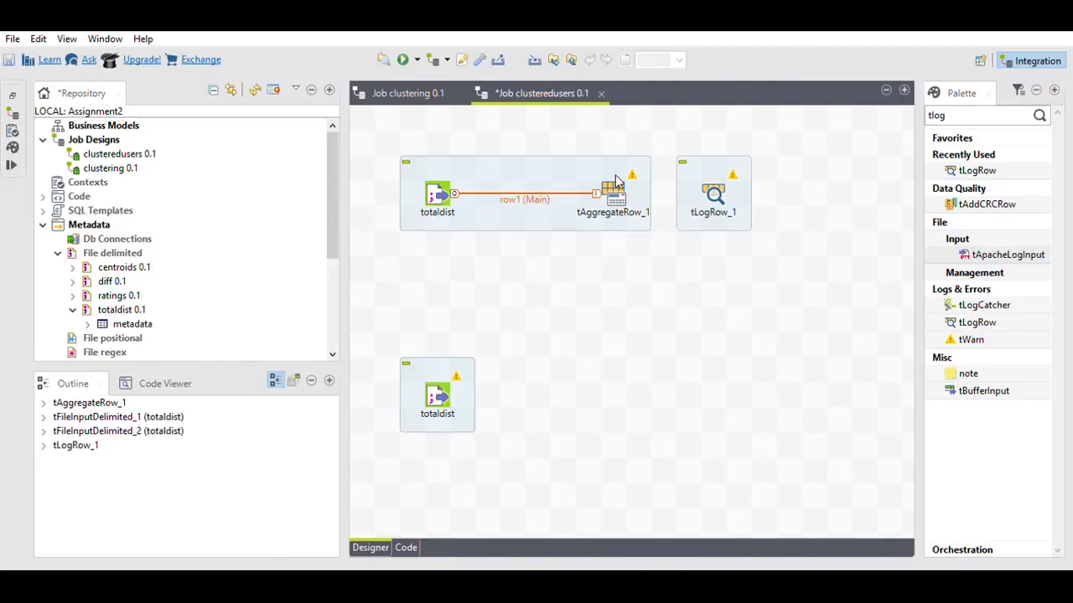
pyautogui.moveTo(615, 182); pyautogui.dragTo(712, 188)
pyautogui.doubleClick(714, 188)
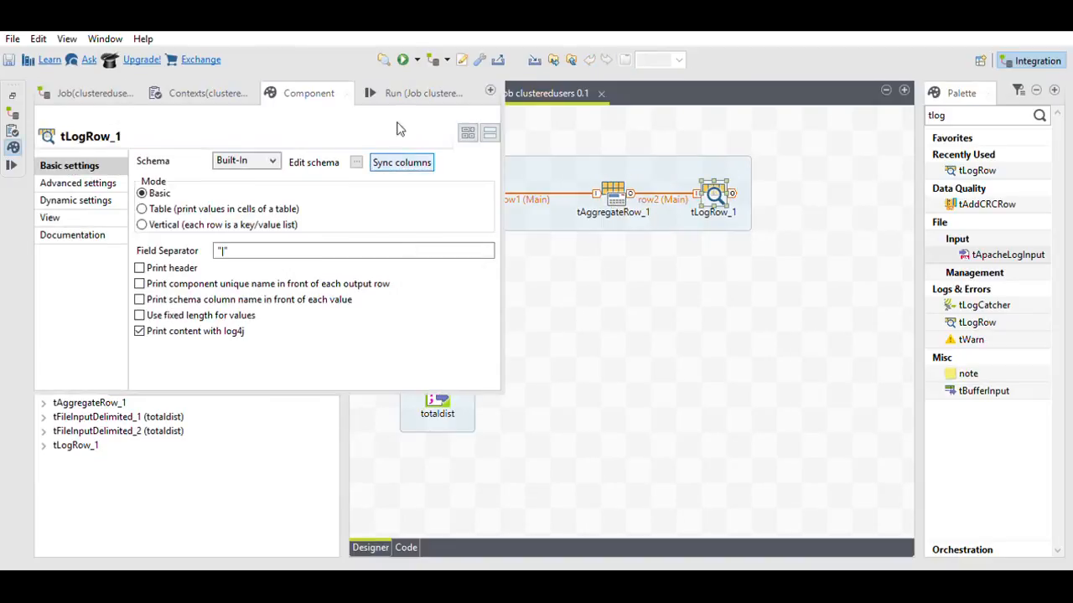
# Step: Run the clusteredusers job to view the aggregated rows
pyautogui.click(404, 57)
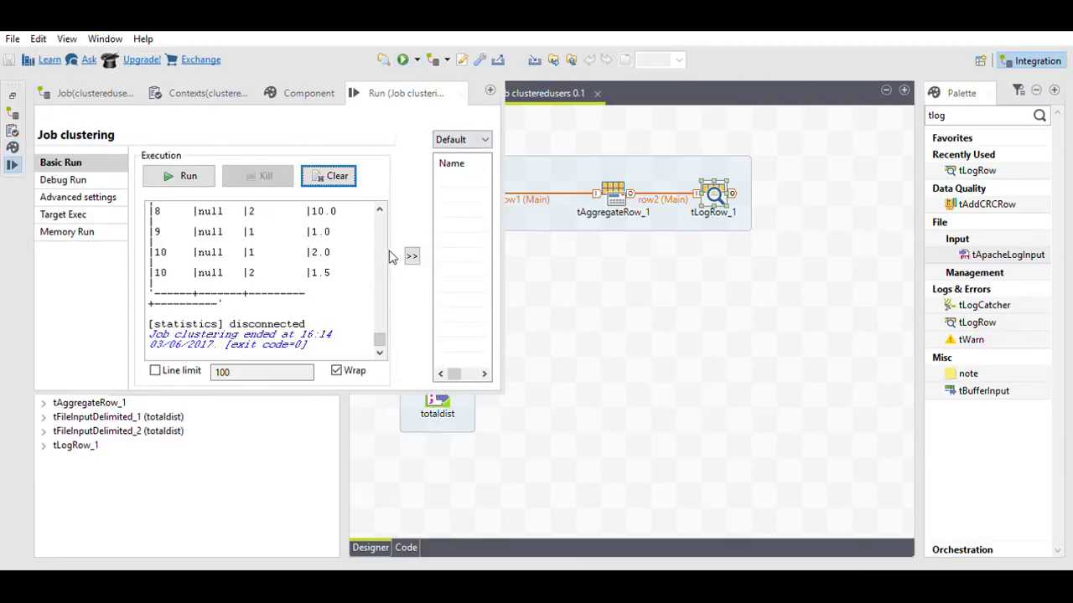
pyautogui.scroll(5, 379, 234)
pyautogui.scroll(3, 379, 235)
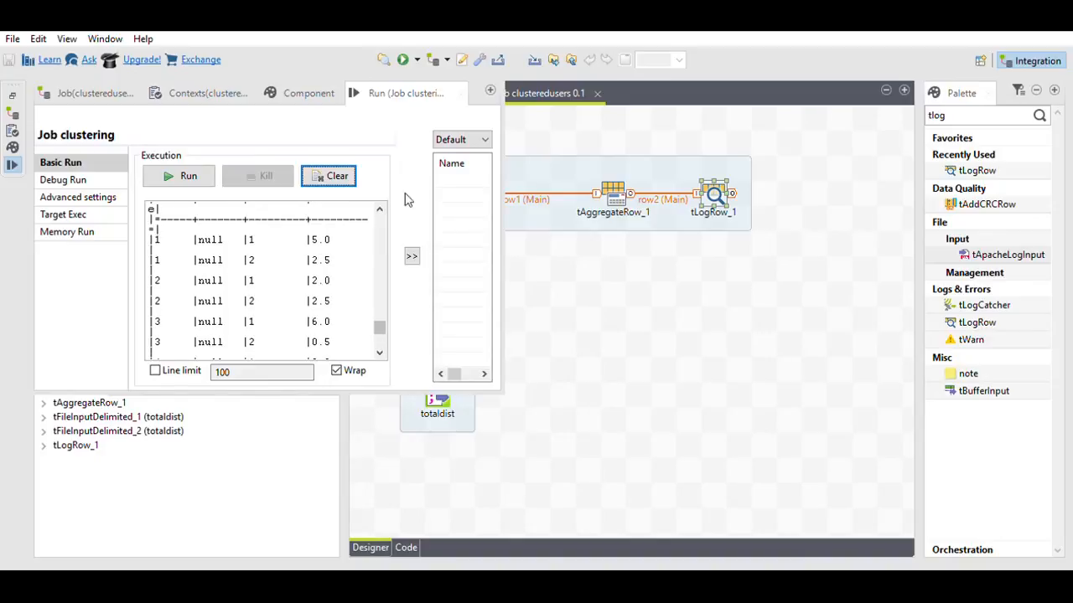
# Step: Switch tLogRow_1 to Table mode and rerun the job
pyautogui.doubleClick(711, 188)
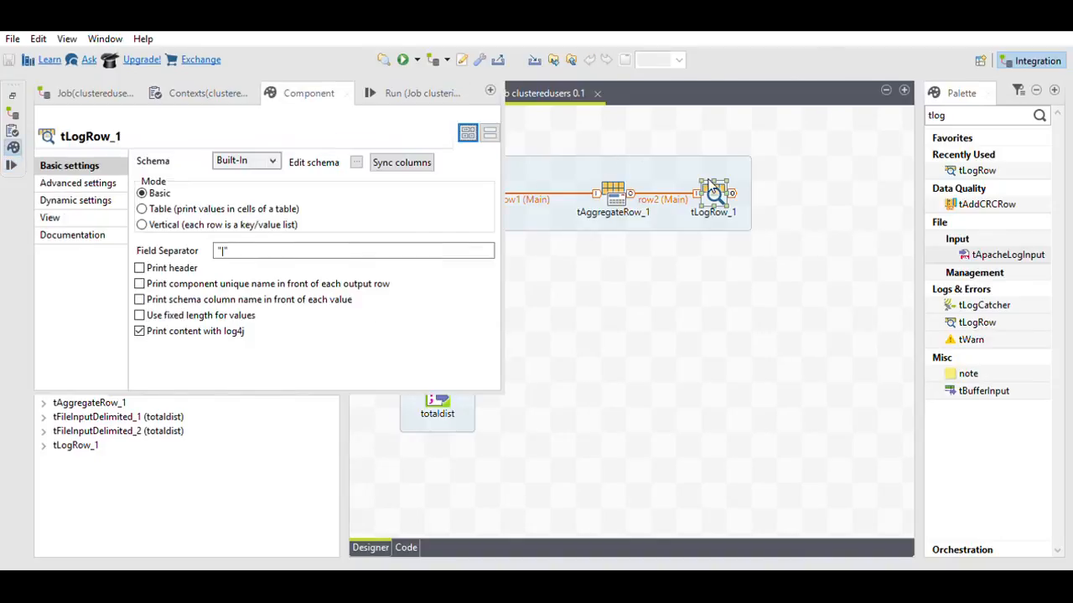
pyautogui.click(185, 208)
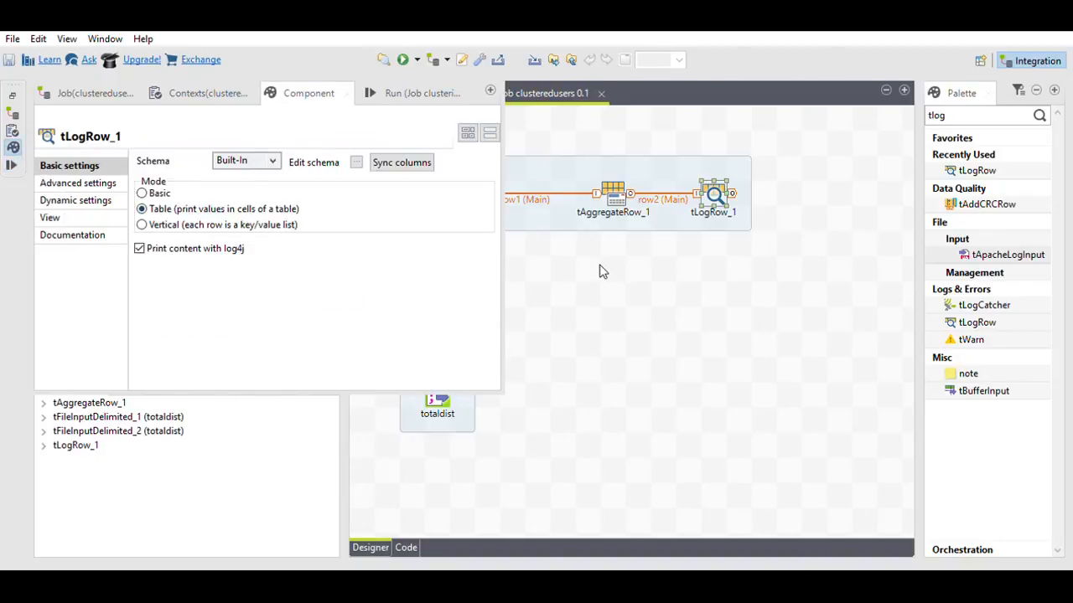
pyautogui.click(602, 271)
pyautogui.click(402, 60)
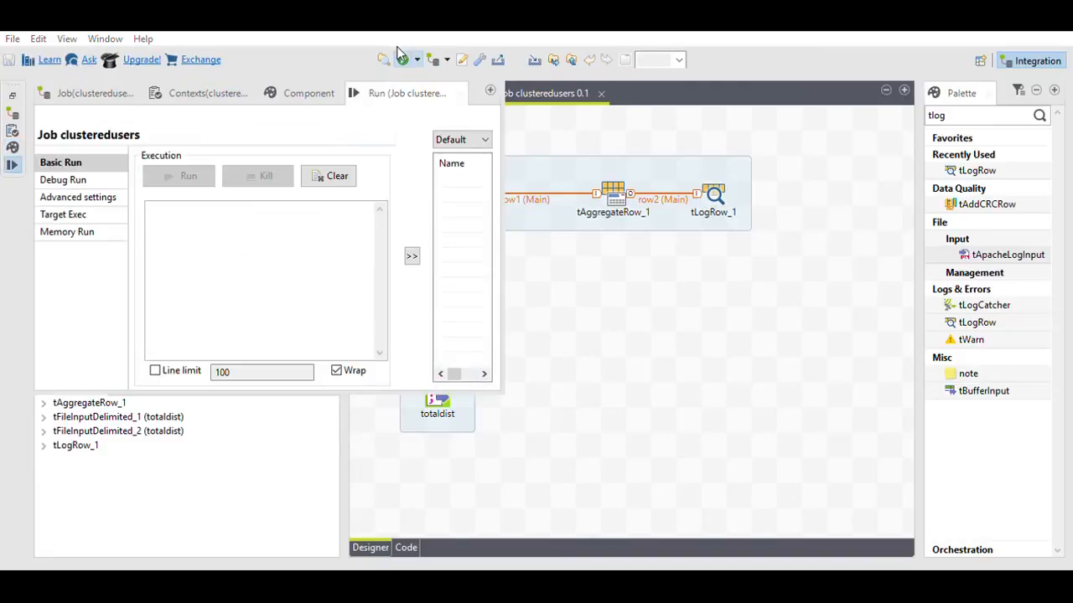
# Step: Read the per-user totals in the maximized Run view, then close it and restore the layout
pyautogui.click(487, 90)
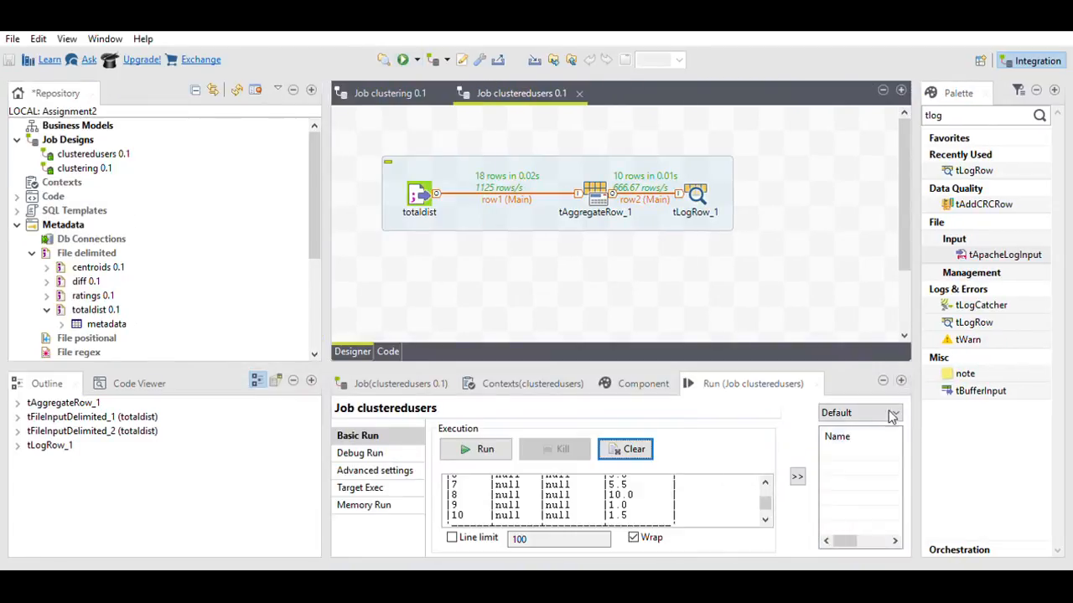
pyautogui.click(901, 380)
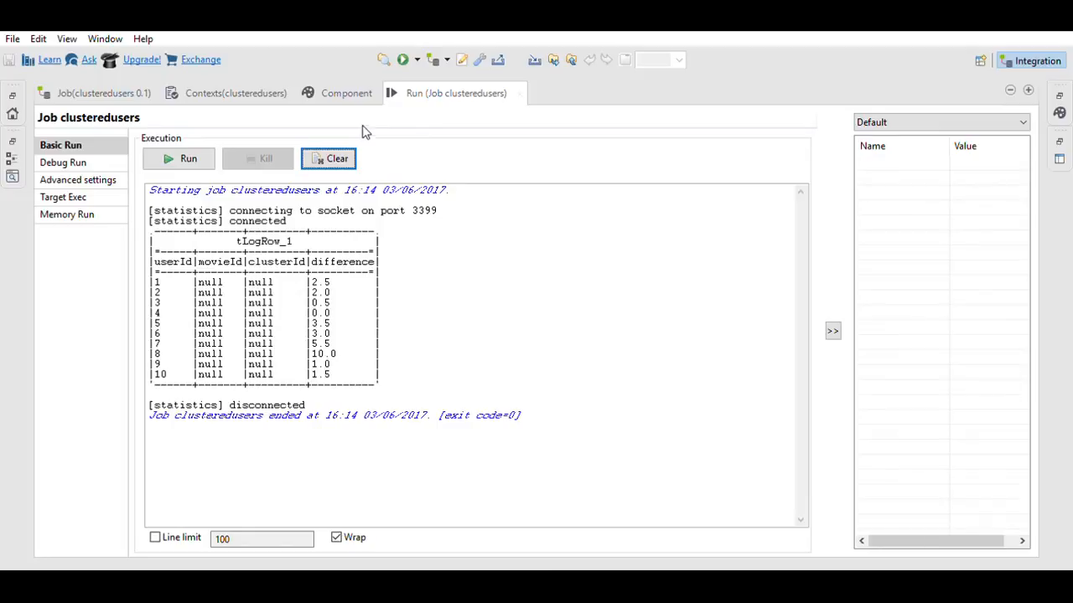
pyautogui.click(519, 93)
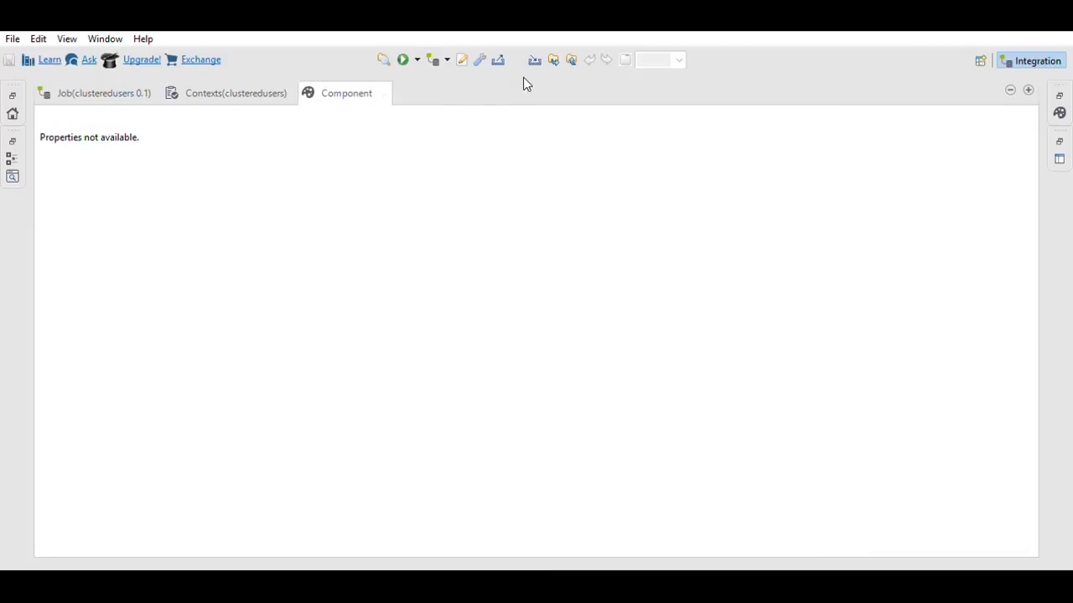
pyautogui.doubleClick(101, 92)
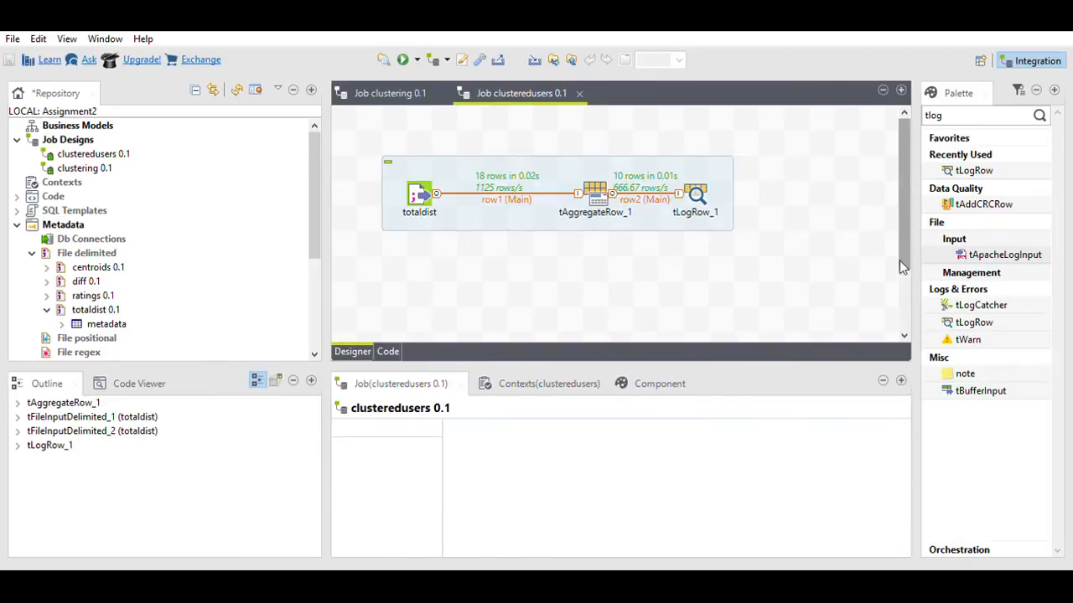
pyautogui.moveTo(899, 260); pyautogui.dragTo(905, 303)
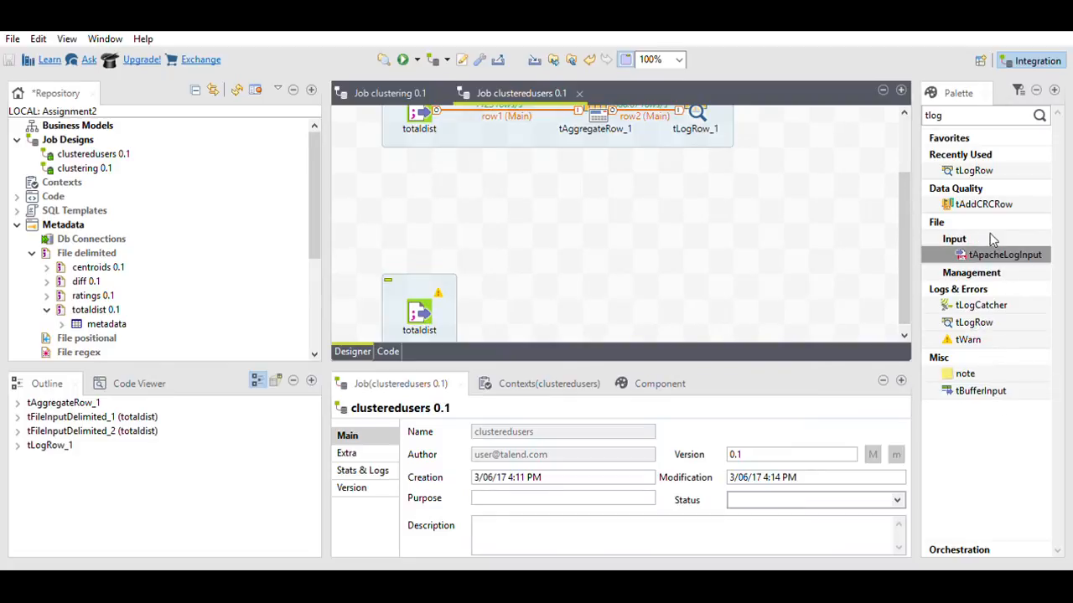
pyautogui.click(983, 105)
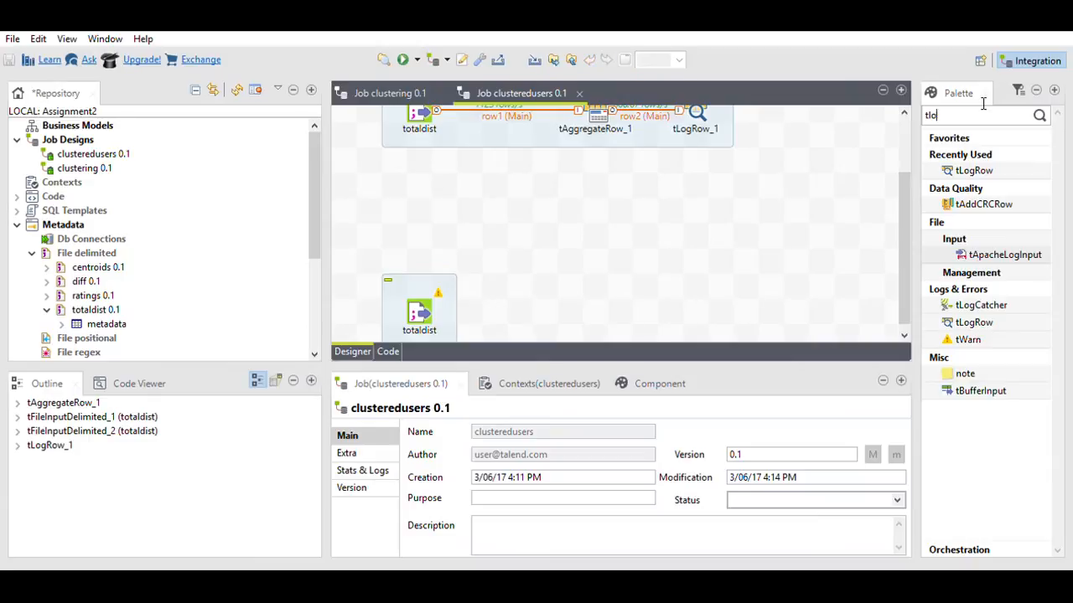
pyautogui.write('taggr')
pyautogui.click(1039, 115)
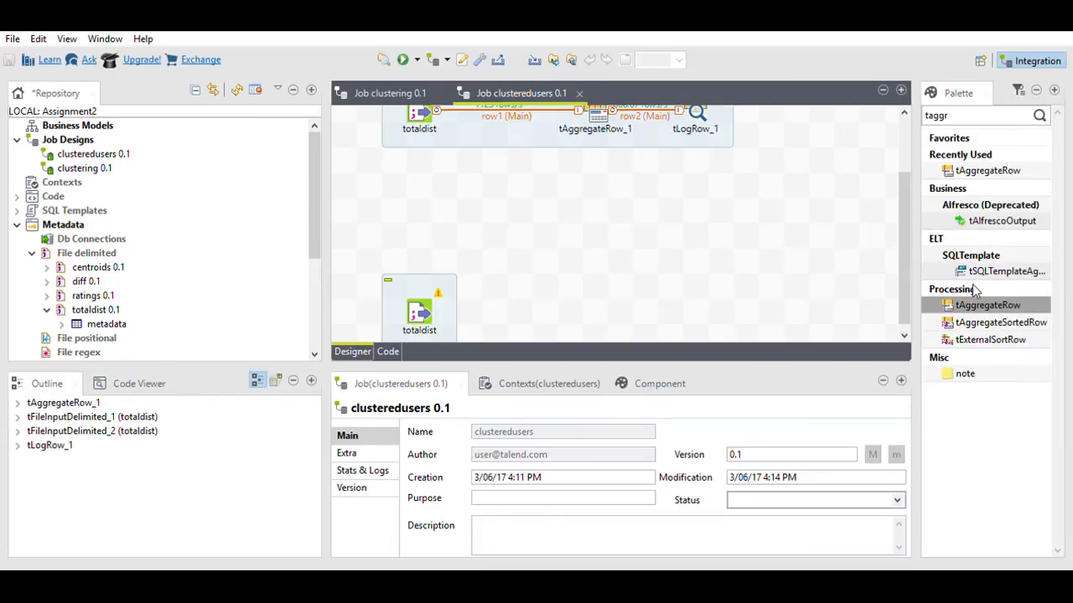
pyautogui.click(757, 195)
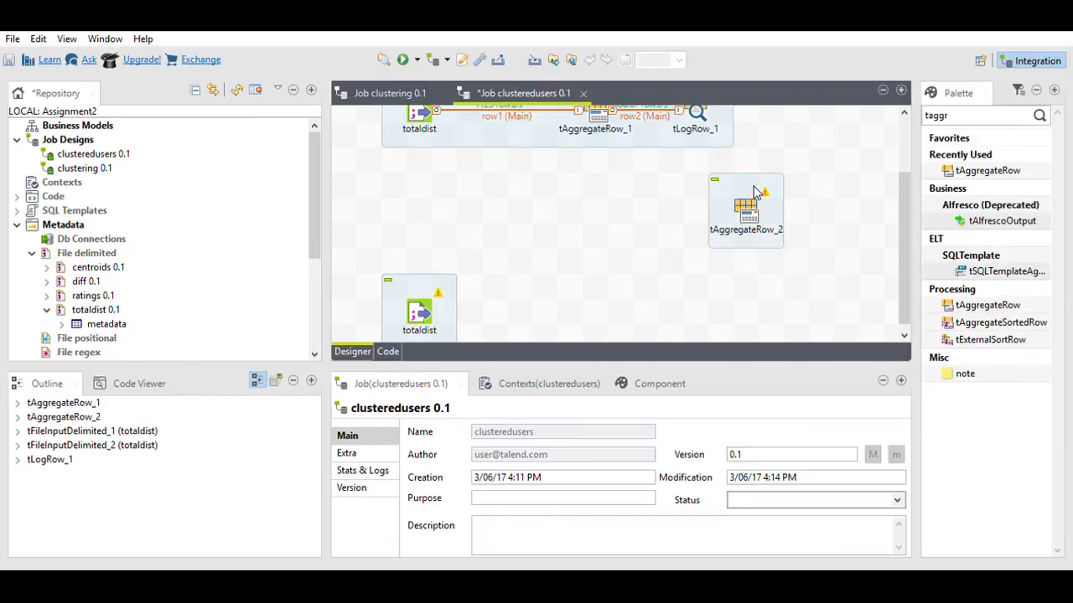
pyautogui.click(415, 300)
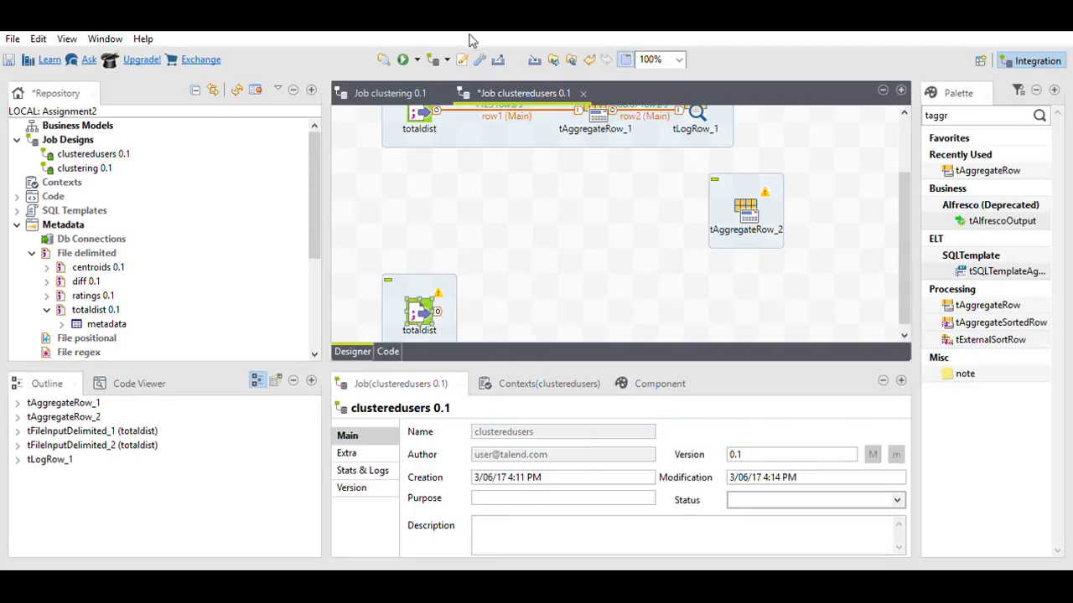
pyautogui.moveTo(438, 311); pyautogui.dragTo(444, 314)
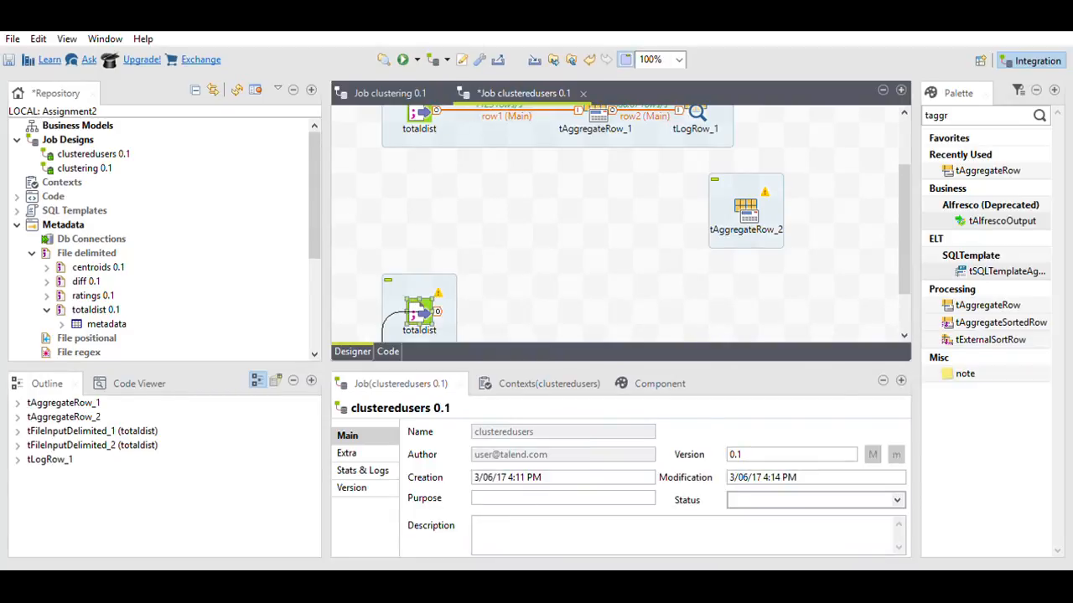
pyautogui.moveTo(385, 331); pyautogui.dragTo(597, 178)
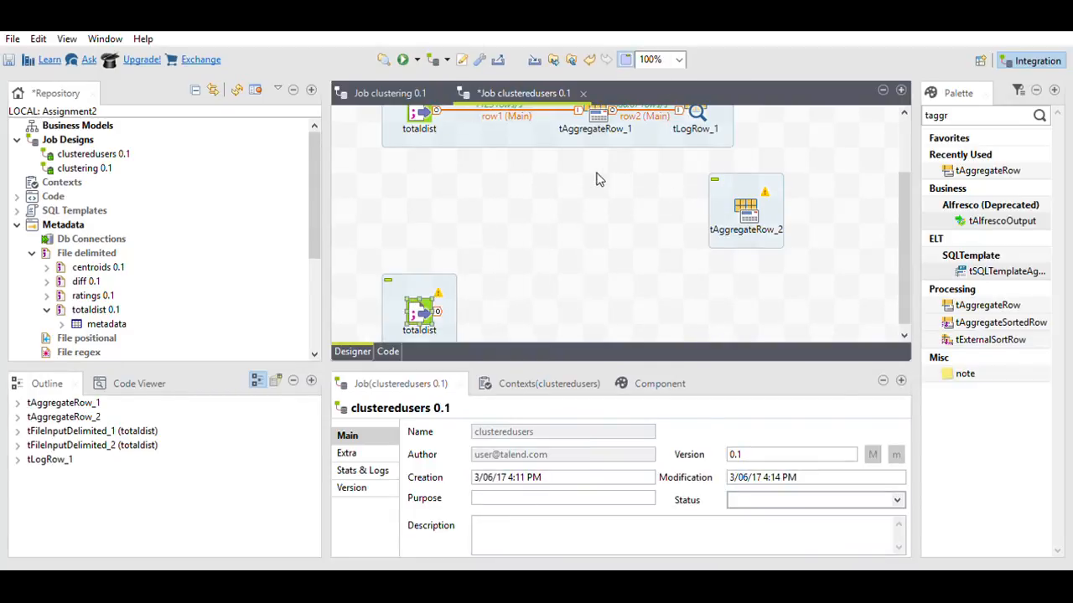
pyautogui.click(734, 183)
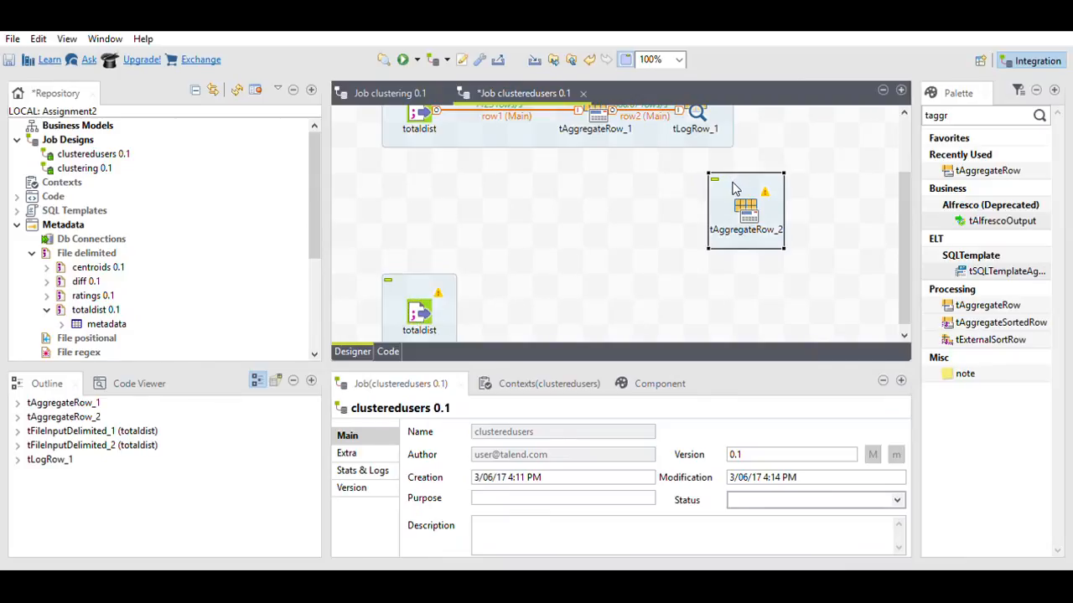
pyautogui.press('Delete')
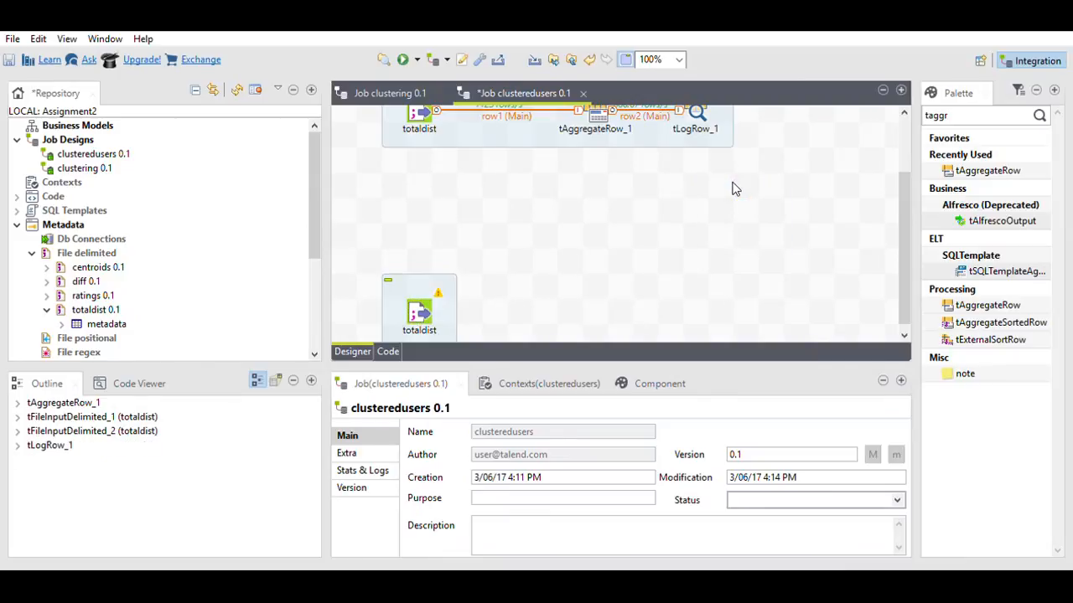
pyautogui.click(976, 102)
pyautogui.press('BackSpace')
pyautogui.press('BackSpace')
pyautogui.press('BackSpace')
pyautogui.press('BackSpace')
pyautogui.press('BackSpace')
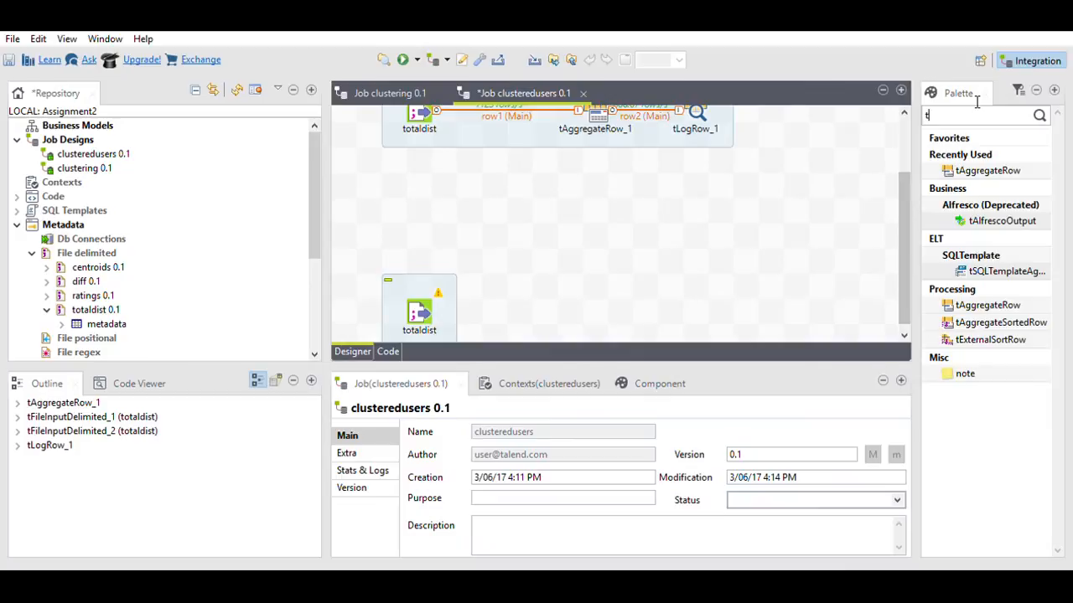
# Step: Place a tMap_1 component on the canvas from the Palette
pyautogui.write('tmap')
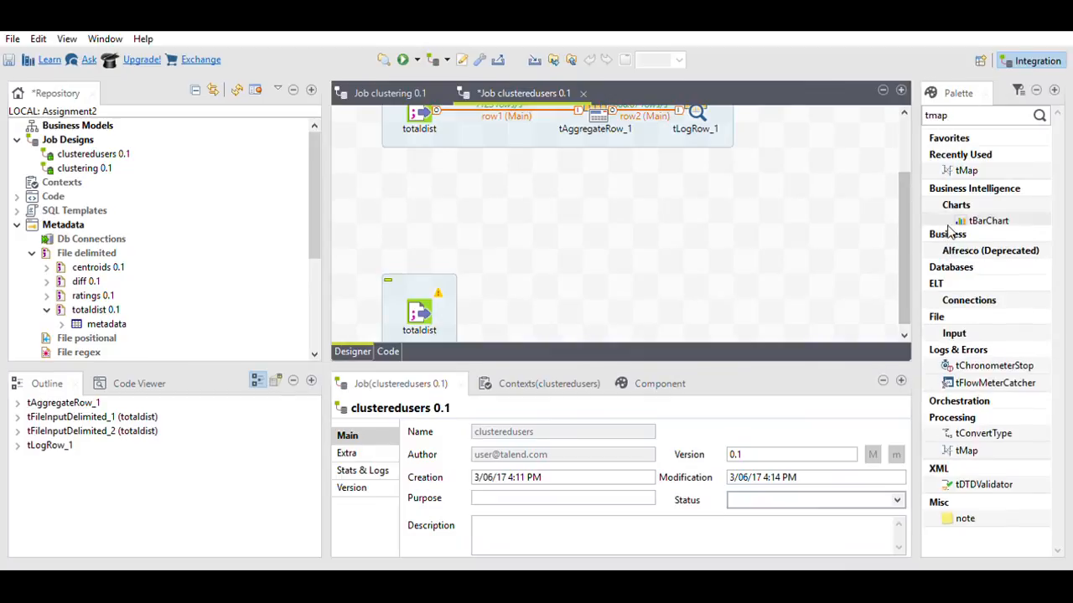
pyautogui.moveTo(961, 161); pyautogui.dragTo(745, 186)
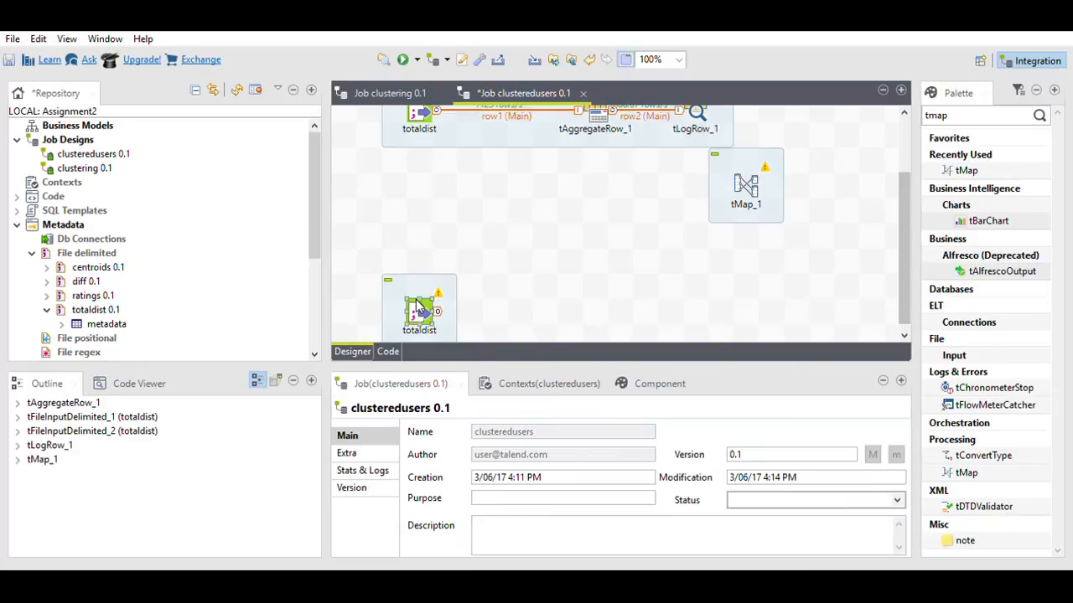
pyautogui.click(418, 307)
pyautogui.moveTo(436, 311); pyautogui.dragTo(743, 176)
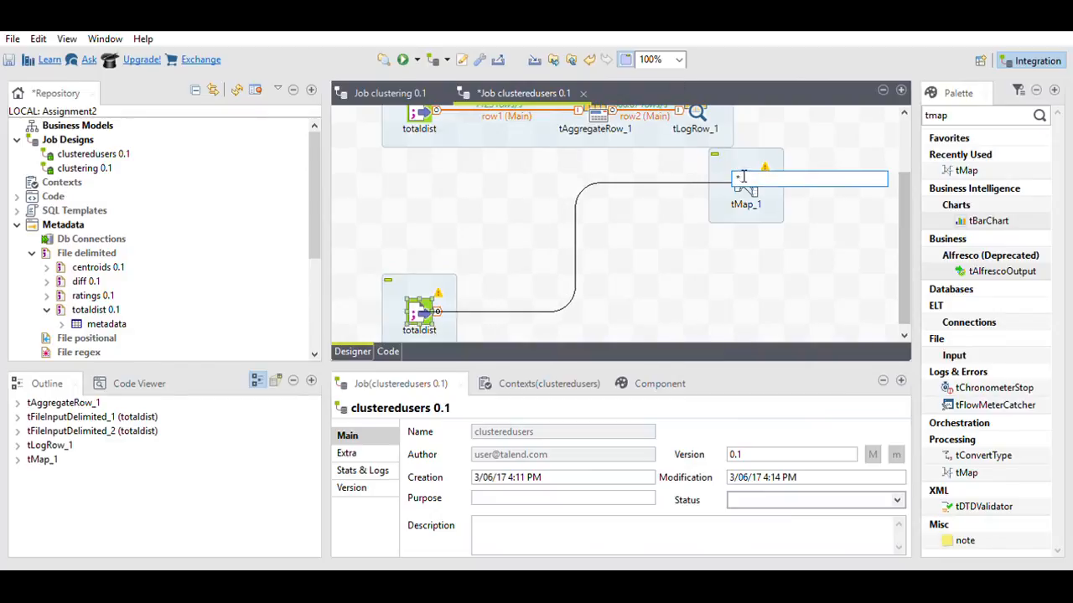
pyautogui.press('Escape')
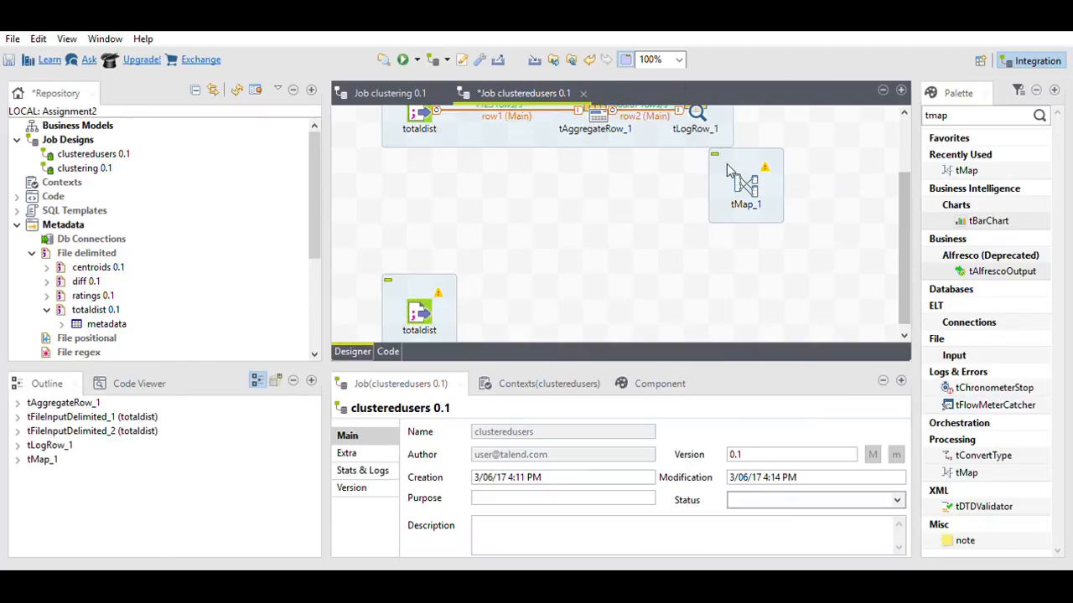
# Step: Connect the lower totaldist as tMap_1's main input and tLogRow_1 as its lookup
pyautogui.click(424, 306)
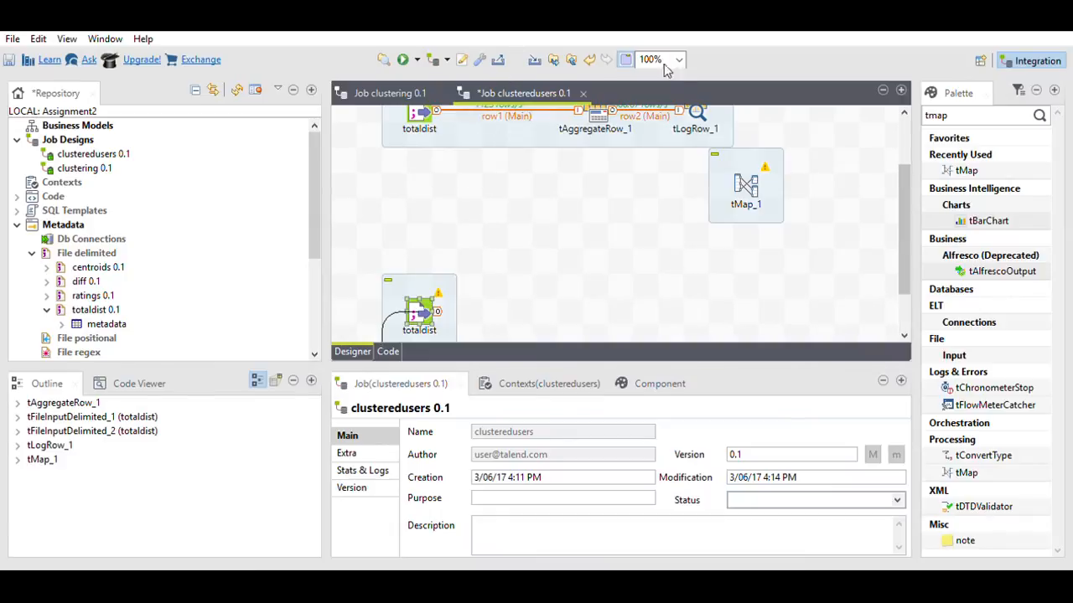
pyautogui.moveTo(437, 312); pyautogui.dragTo(736, 168)
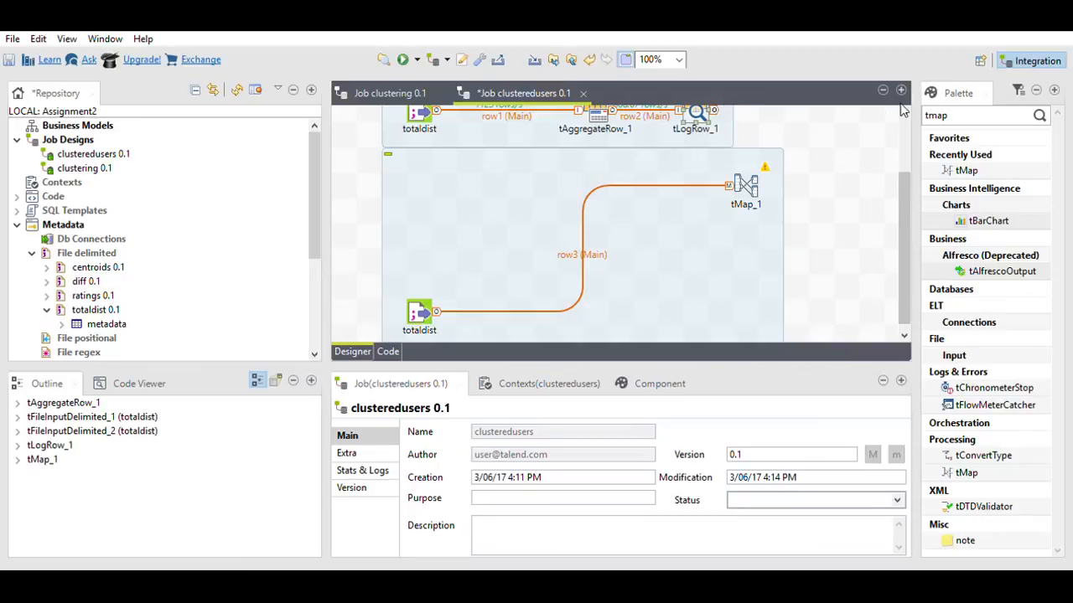
pyautogui.moveTo(714, 110); pyautogui.dragTo(748, 178)
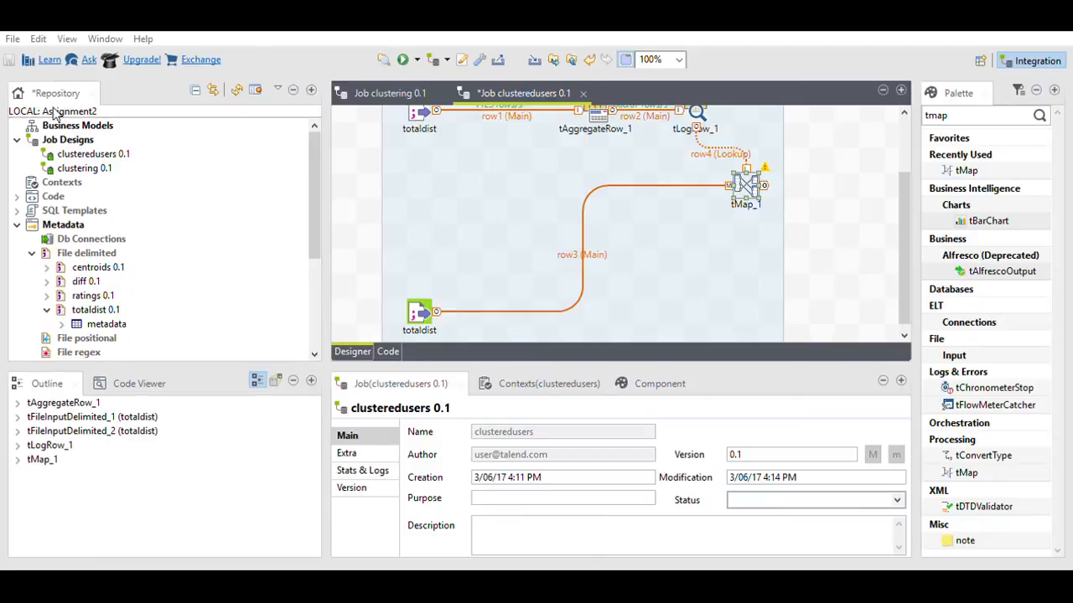
pyautogui.moveTo(56, 123); pyautogui.dragTo(204, 233)
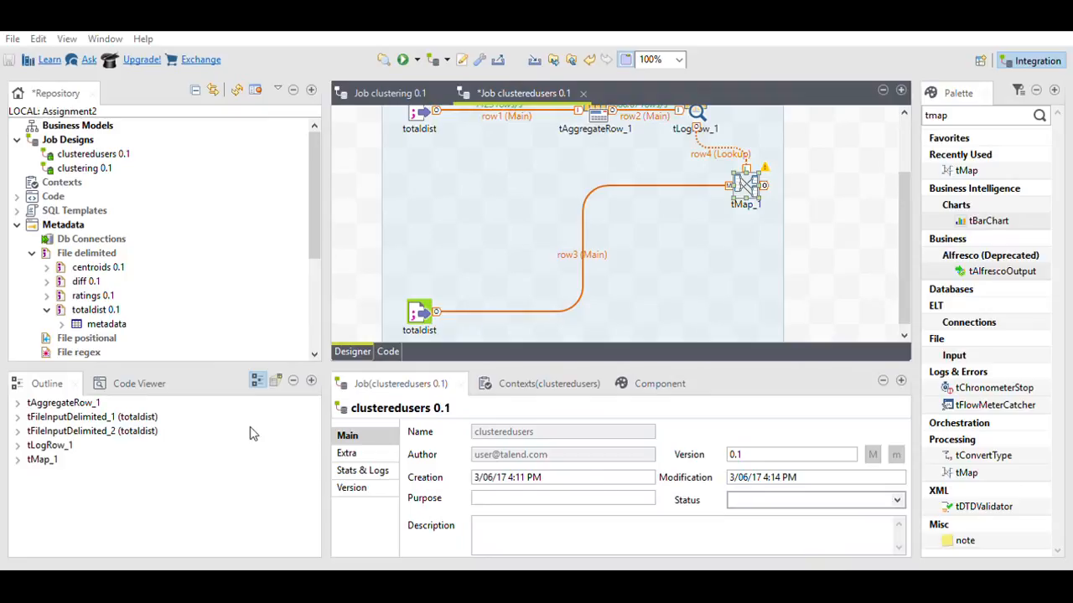
# Step: Arrange the components on the canvas and search the Palette for tlog
pyautogui.moveTo(96, 295); pyautogui.dragTo(765, 134)
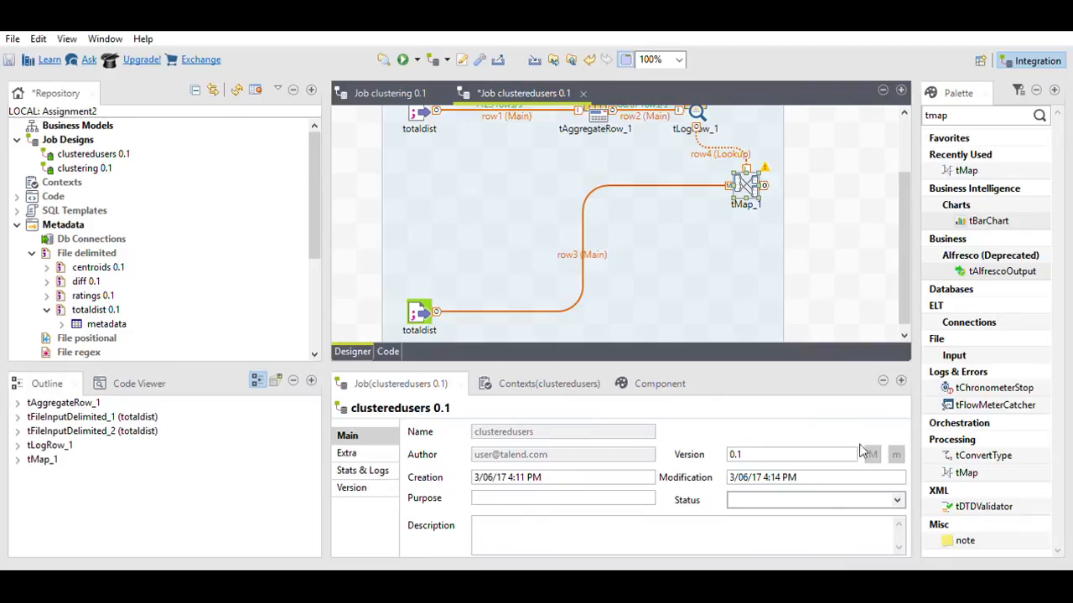
pyautogui.moveTo(898, 281)
pyautogui.mouseDown()
pyautogui.moveTo(900, 255)
pyautogui.moveTo(902, 271)
pyautogui.mouseUp()
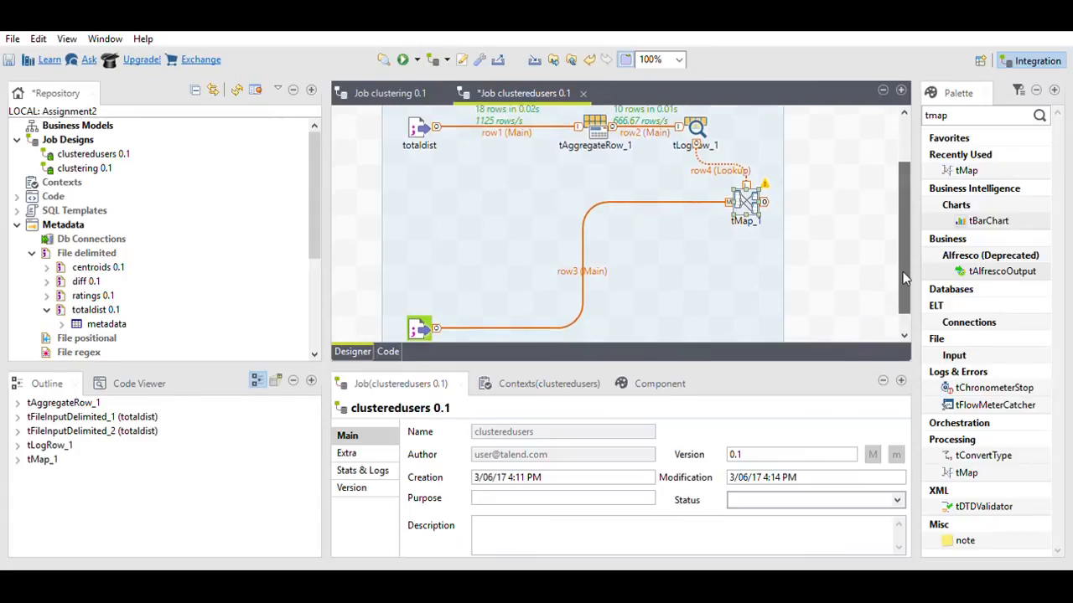
pyautogui.click(974, 104)
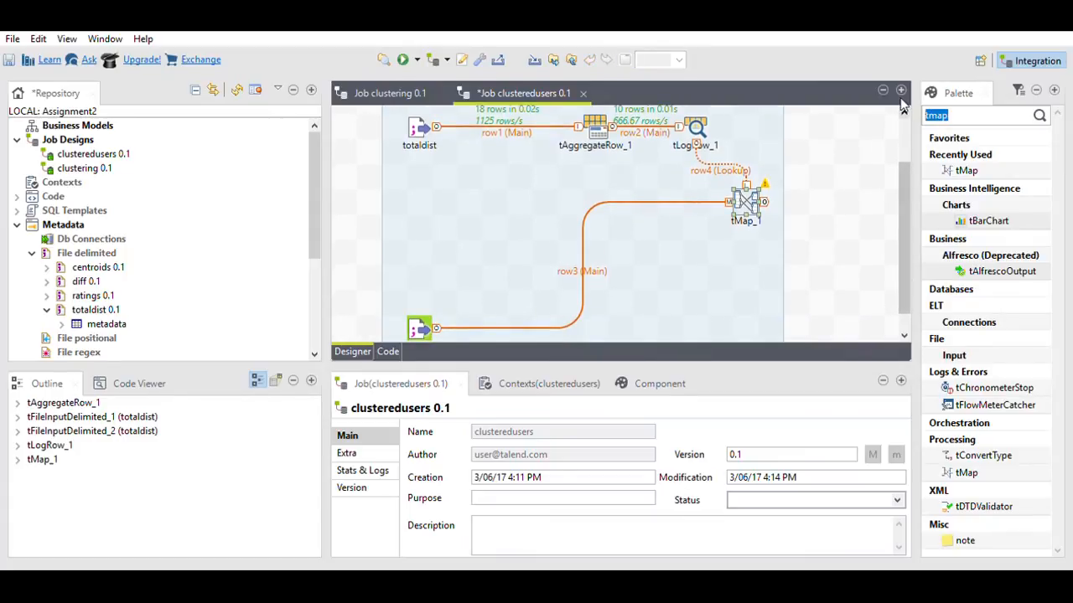
pyautogui.write('tlog')
pyautogui.press('Return')
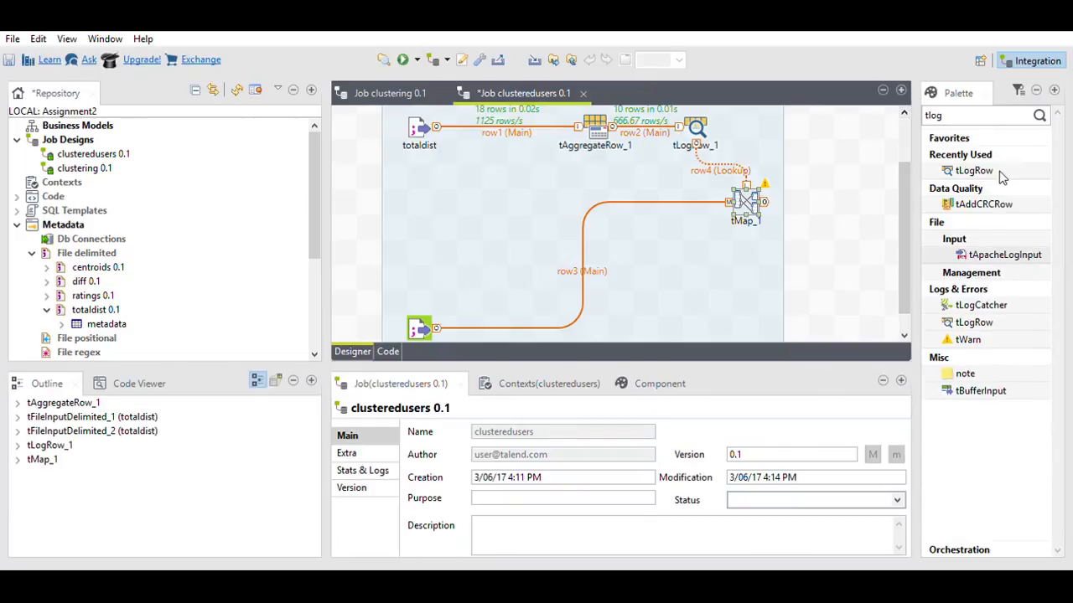
# Step: Add tLogRow_2 fed by tMap_1's Main output and select it
pyautogui.moveTo(977, 166); pyautogui.dragTo(823, 216)
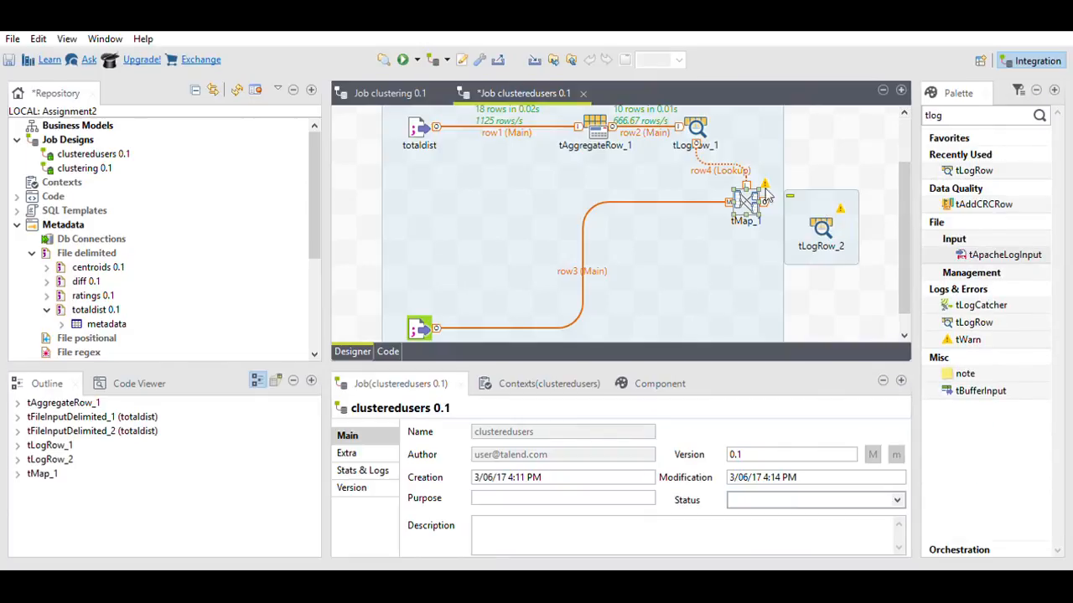
pyautogui.click(751, 184)
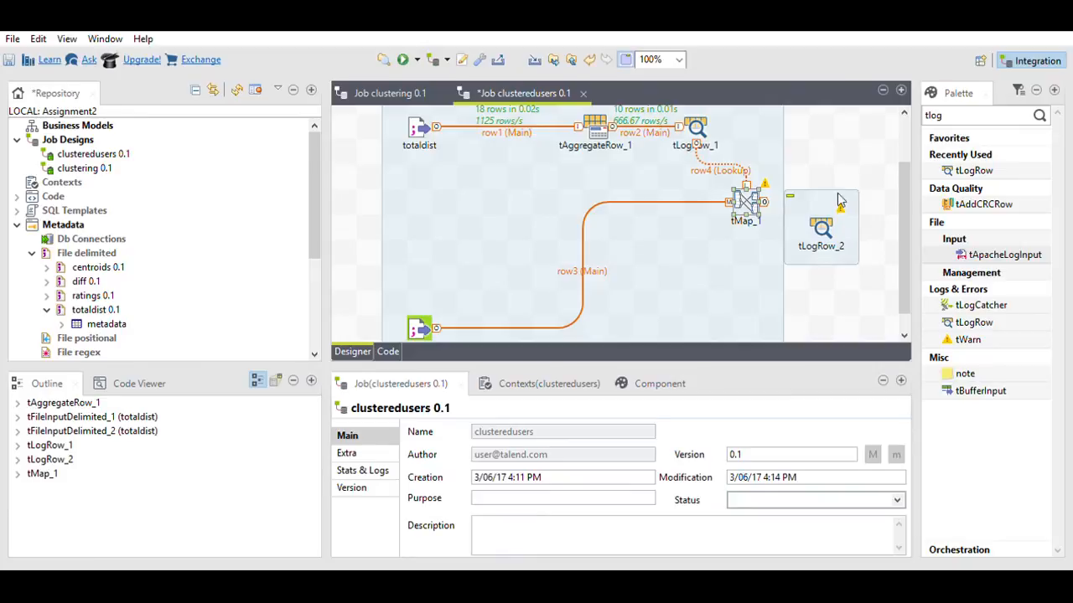
pyautogui.moveTo(764, 202); pyautogui.dragTo(817, 216)
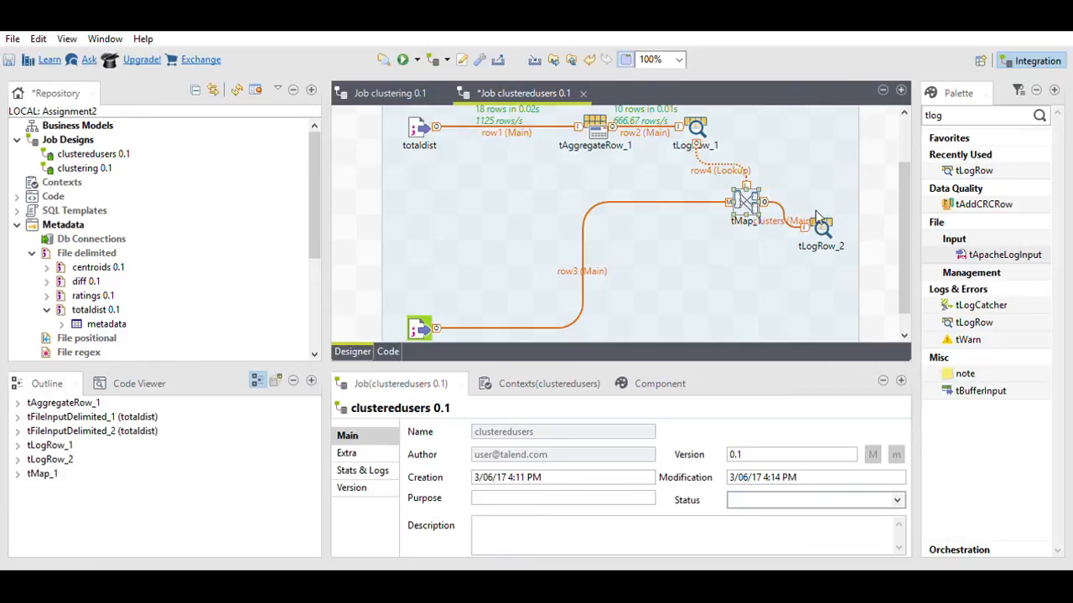
pyautogui.click(819, 223)
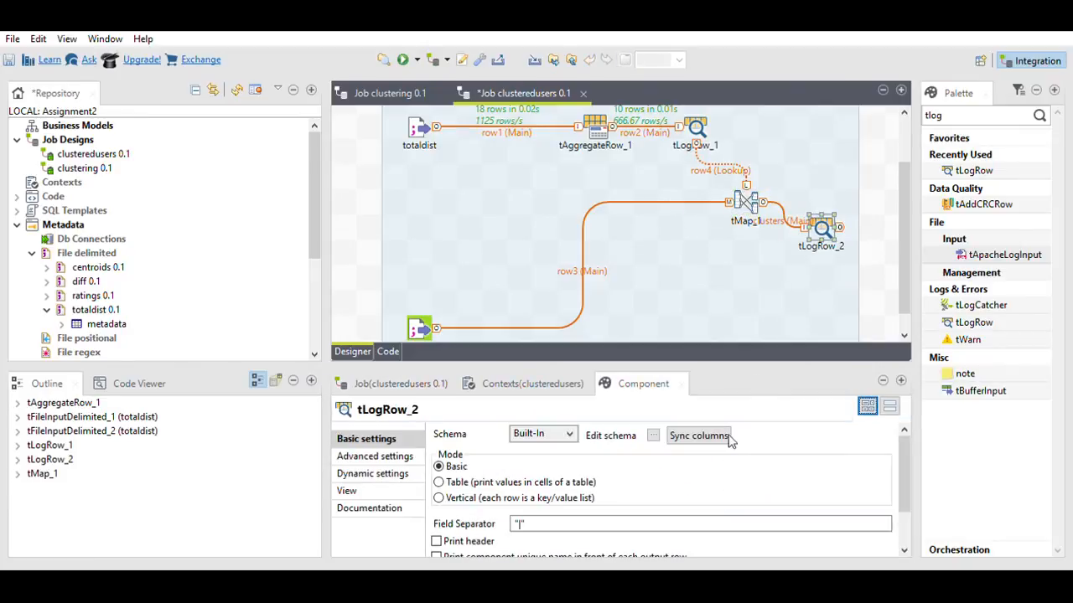
# Step: Set tLogRow_2 to Table mode, run the job, and show the float-to-String error
pyautogui.click(454, 481)
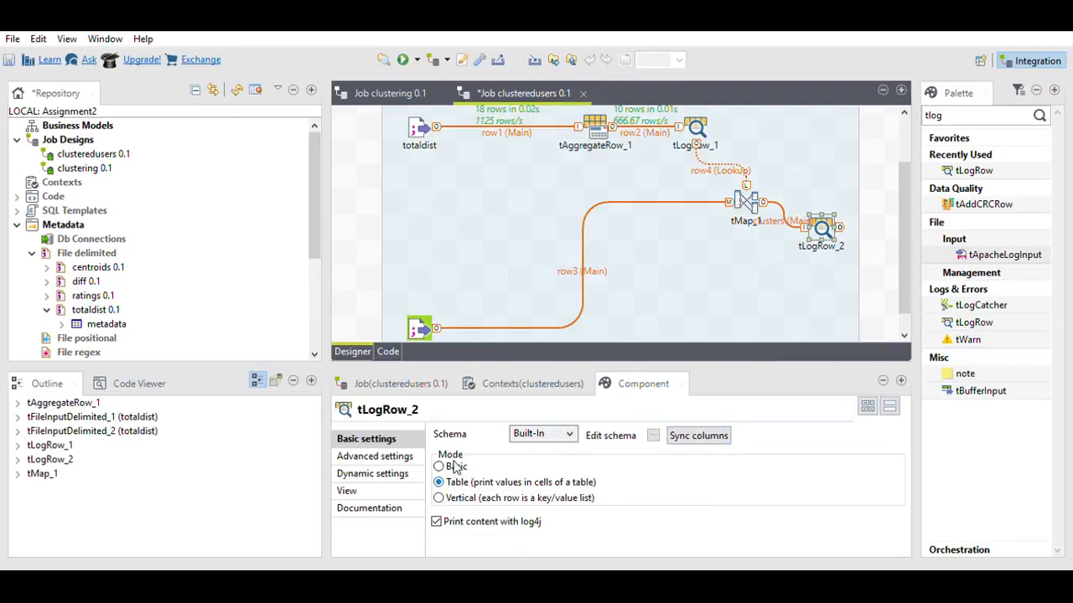
pyautogui.click(403, 41)
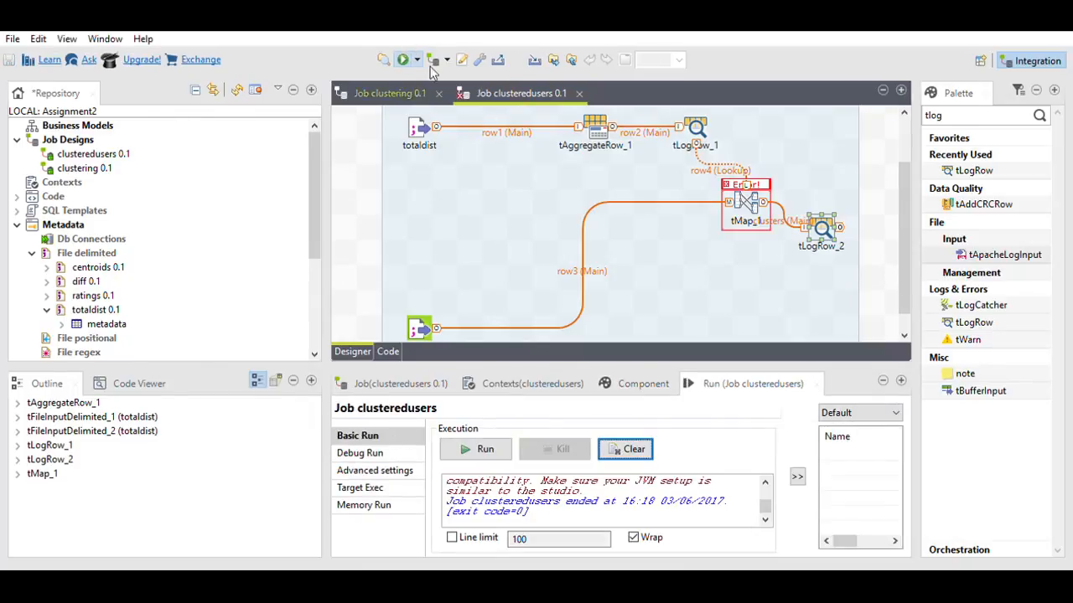
pyautogui.click(766, 478)
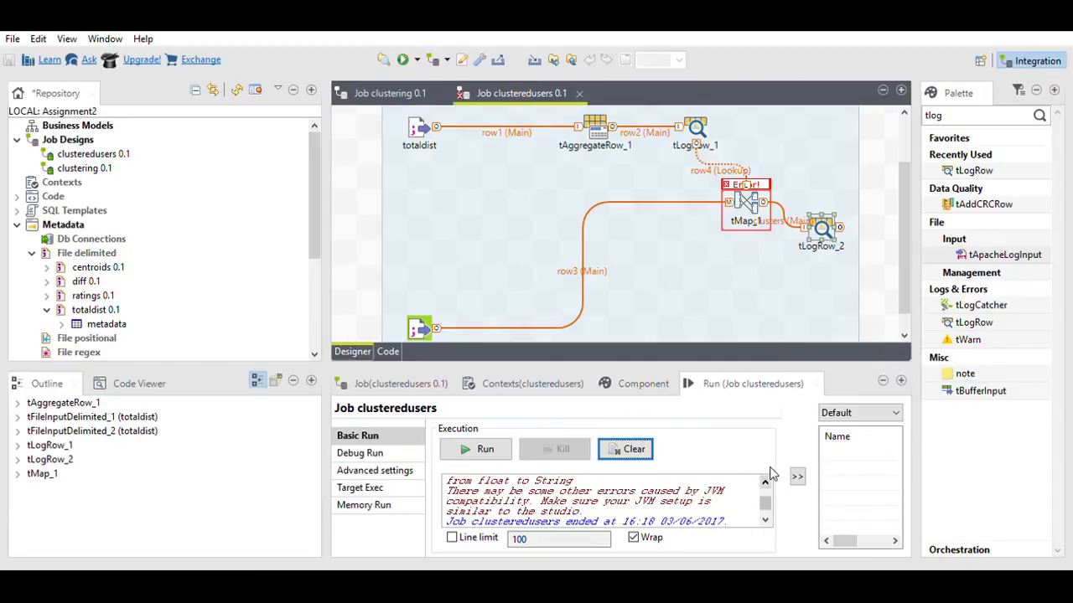
pyautogui.click(766, 477)
pyautogui.click(767, 478)
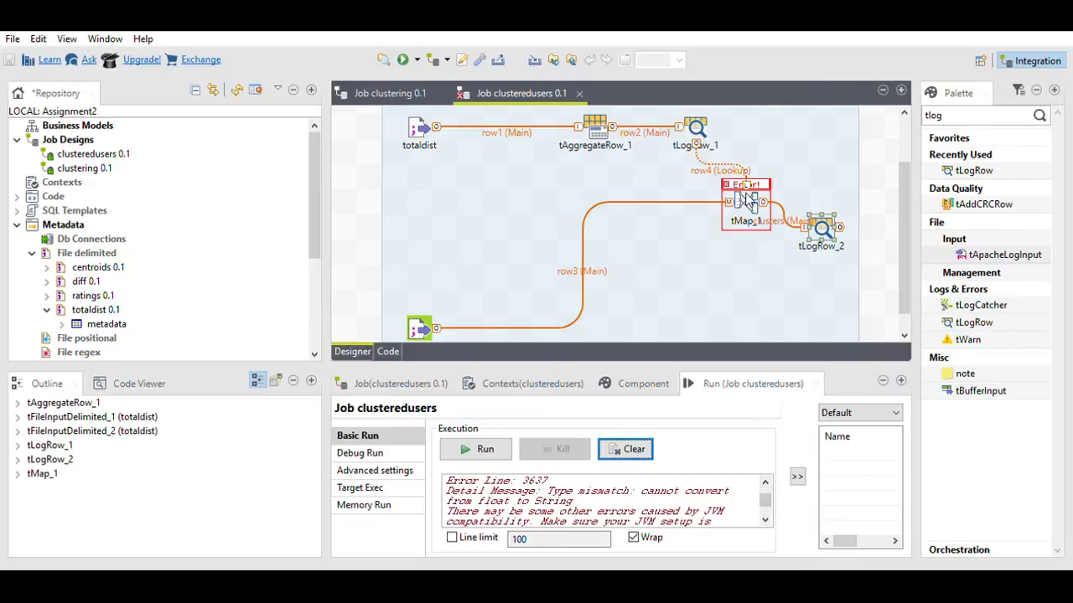
# Step: Fix the float-to-String output column type in tMap_1's Map Editor and confirm
pyautogui.doubleClick(748, 198)
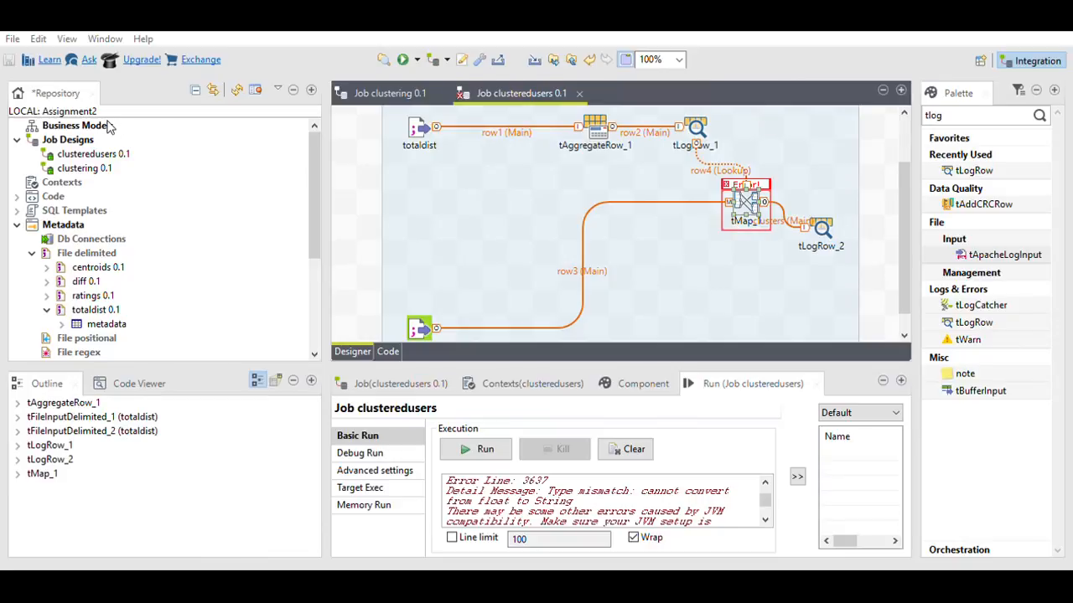
pyautogui.moveTo(107, 125); pyautogui.dragTo(785, 119)
pyautogui.click(620, 340)
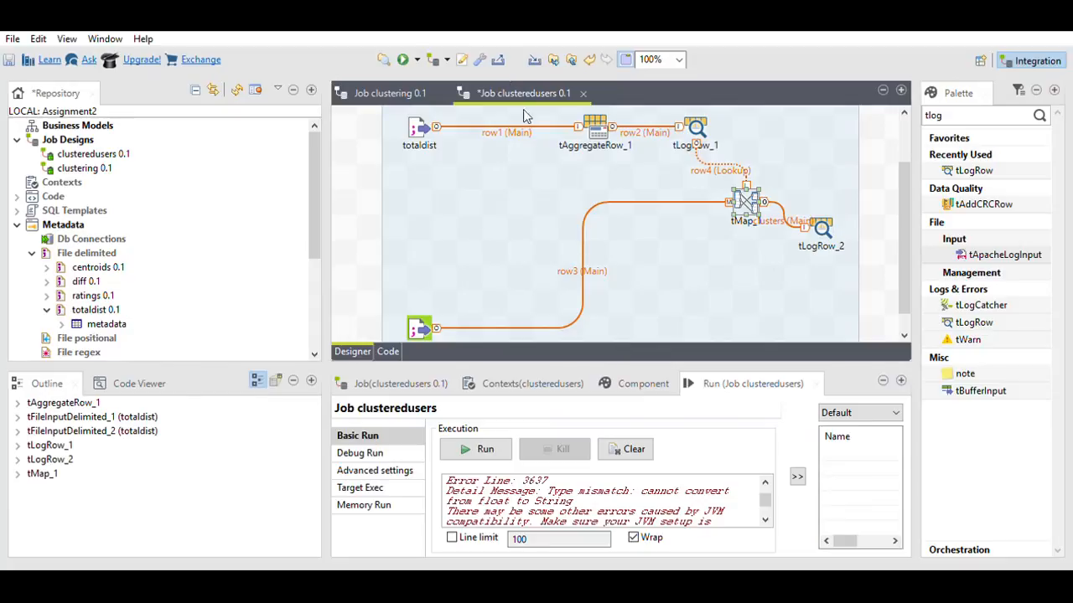
# Step: Rerun the job and maximize the console showing userId, squaredifference and clusterId rows
pyautogui.click(403, 58)
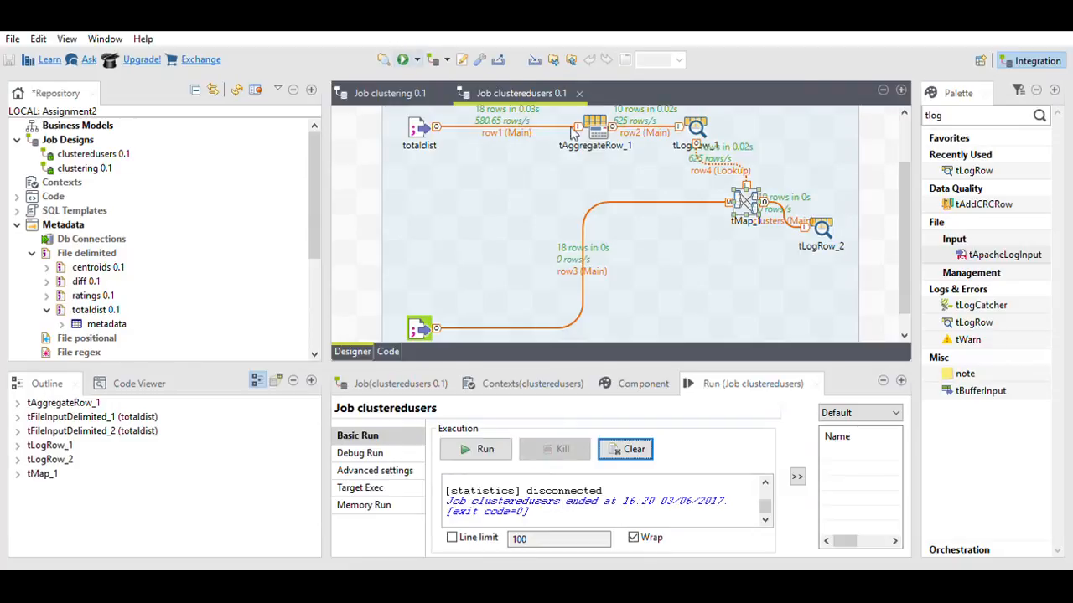
pyautogui.click(901, 380)
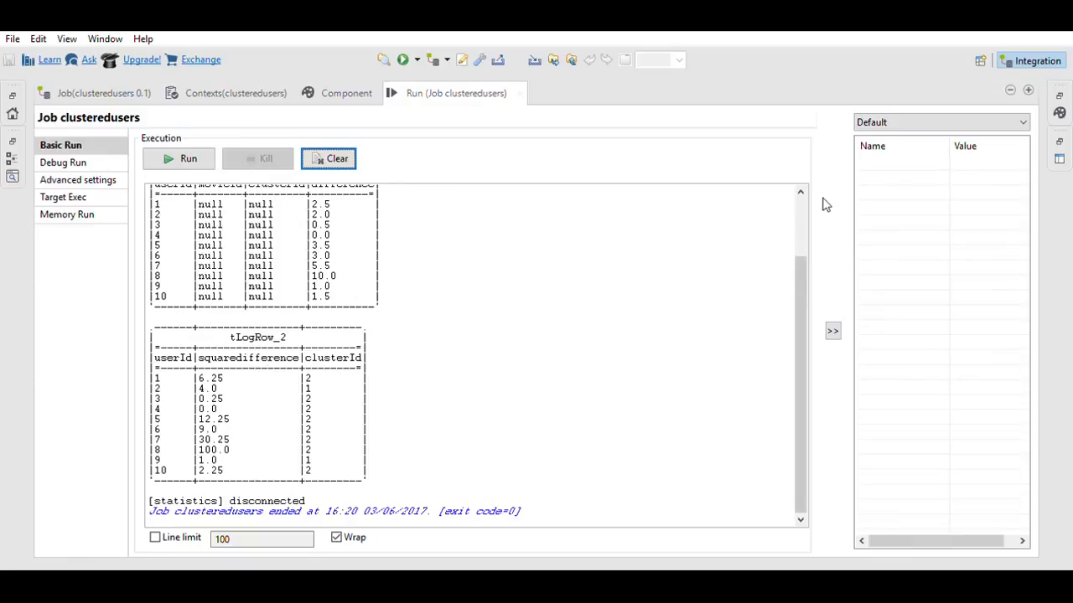
# Step: Restore the designer layout and move tLogRow_2 down below tMap_1
pyautogui.click(87, 76)
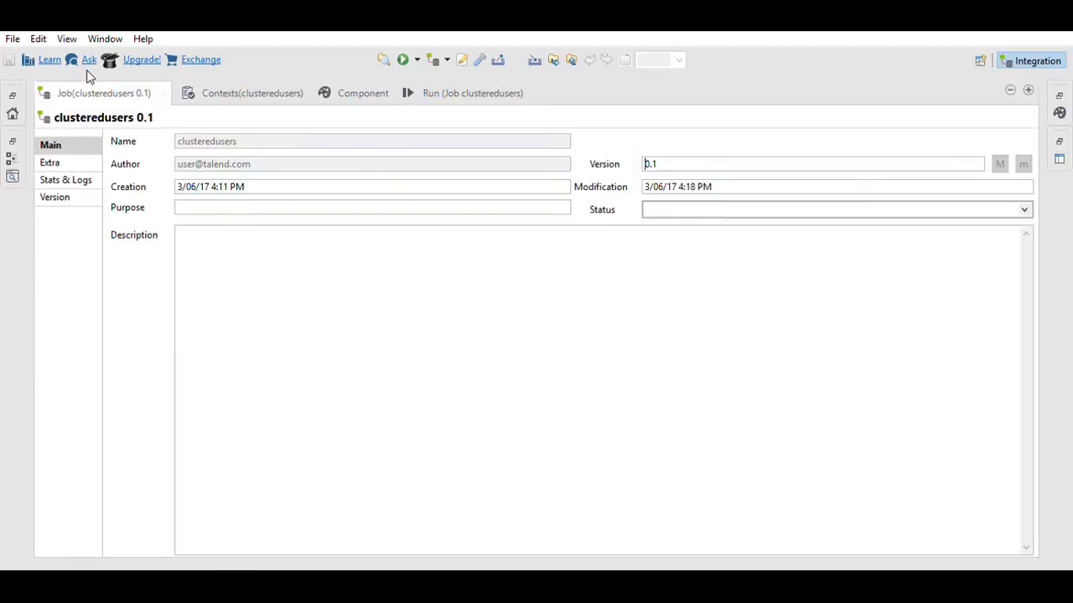
pyautogui.doubleClick(88, 76)
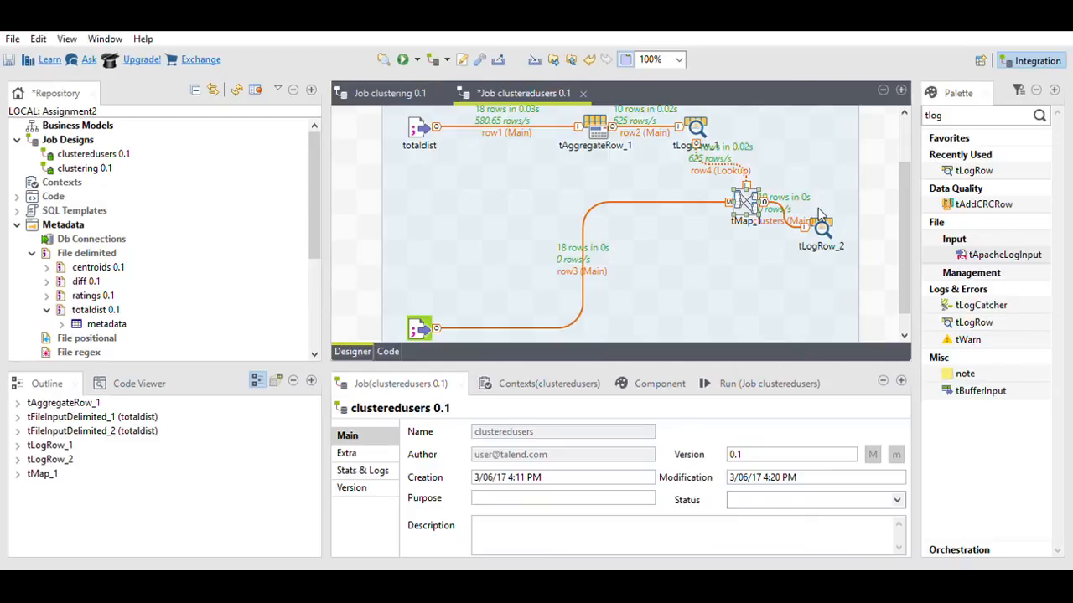
pyautogui.moveTo(821, 216); pyautogui.dragTo(823, 295)
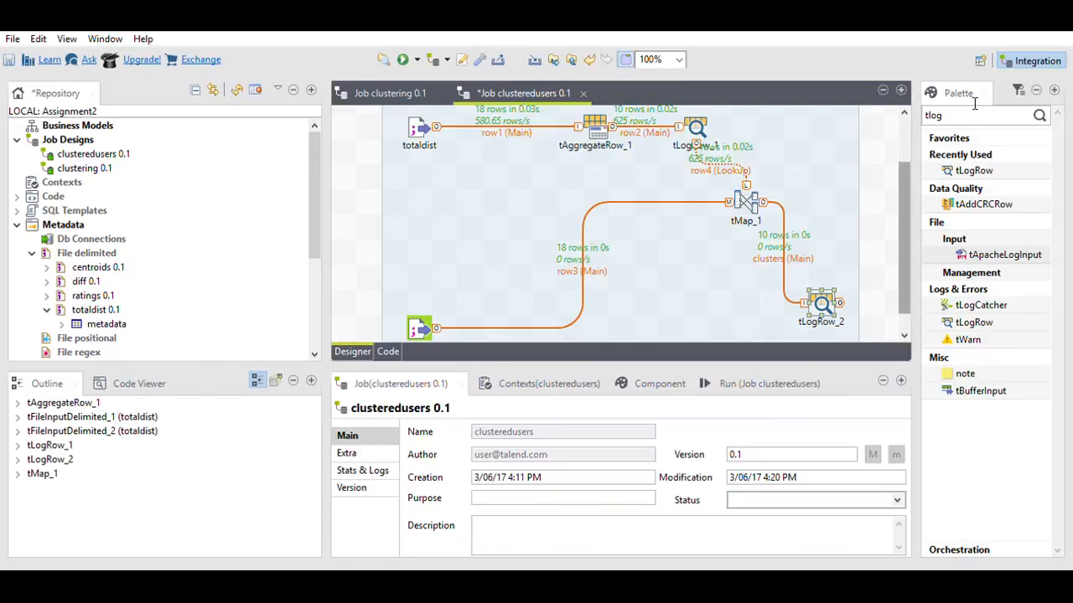
# Step: Add tSortRow_1 and reroute tMap_1's output to it instead of tLogRow_2
pyautogui.doubleClick(930, 109)
pyautogui.write('t')
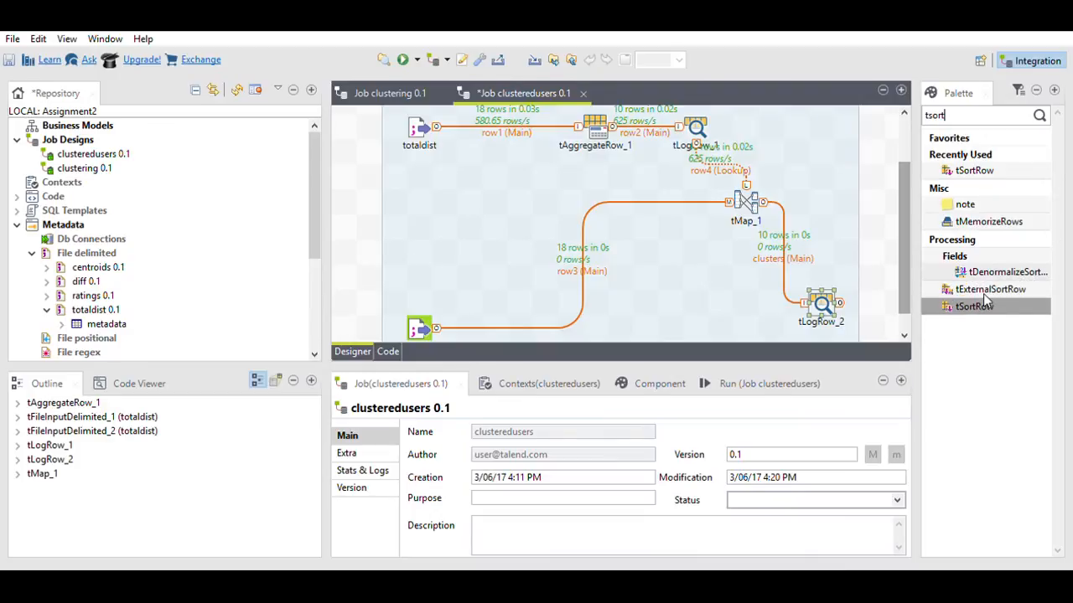
pyautogui.moveTo(989, 305); pyautogui.dragTo(732, 250)
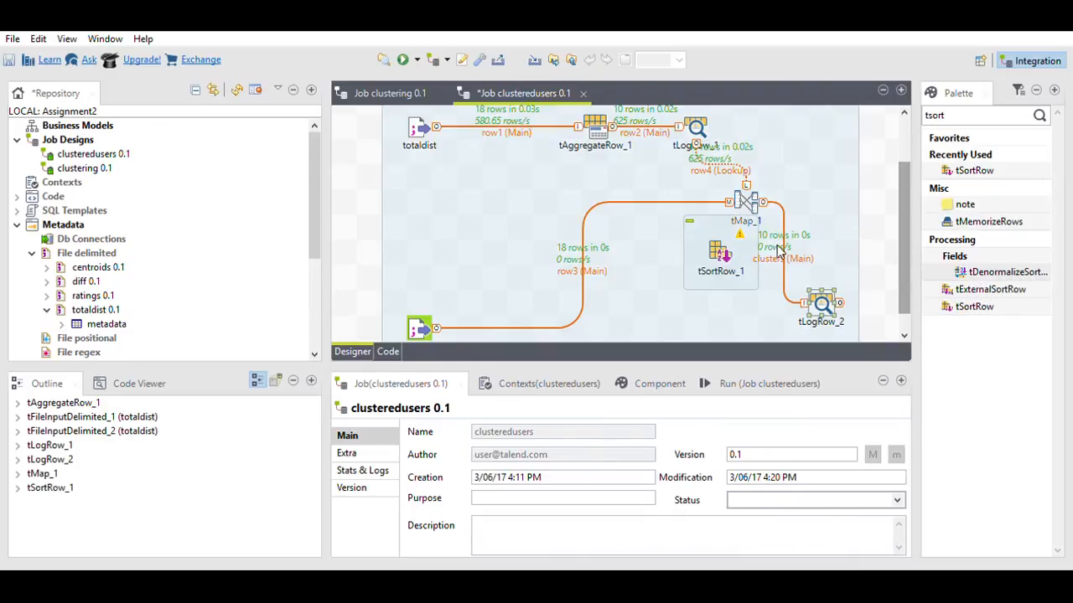
pyautogui.press('Delete')
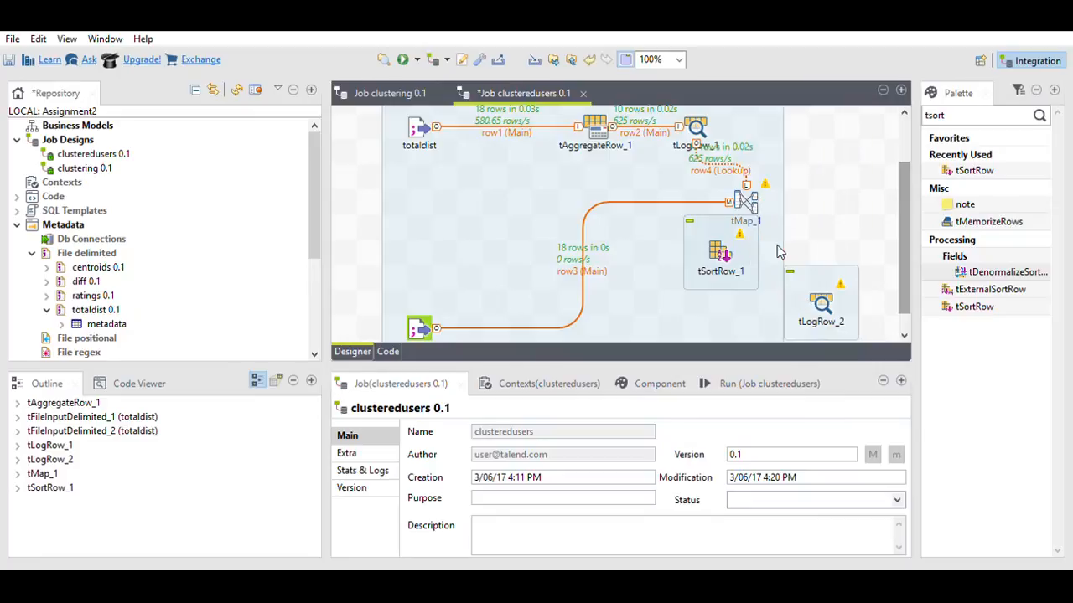
pyautogui.click(746, 190)
pyautogui.click(714, 249)
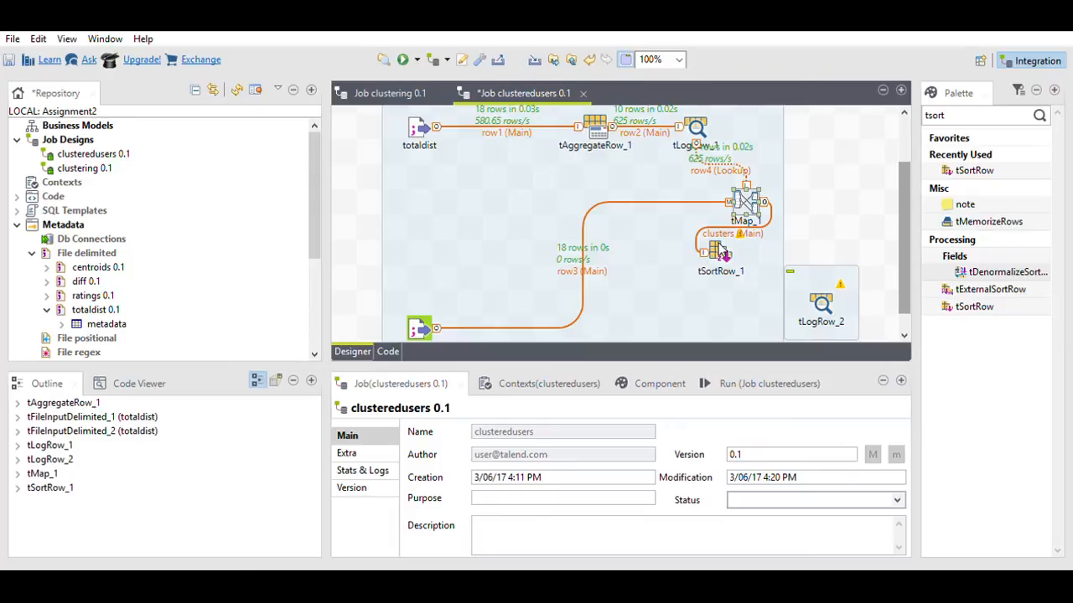
# Step: Give tSortRow_1 a sort criterion on clusterId, numeric ascending
pyautogui.click(720, 250)
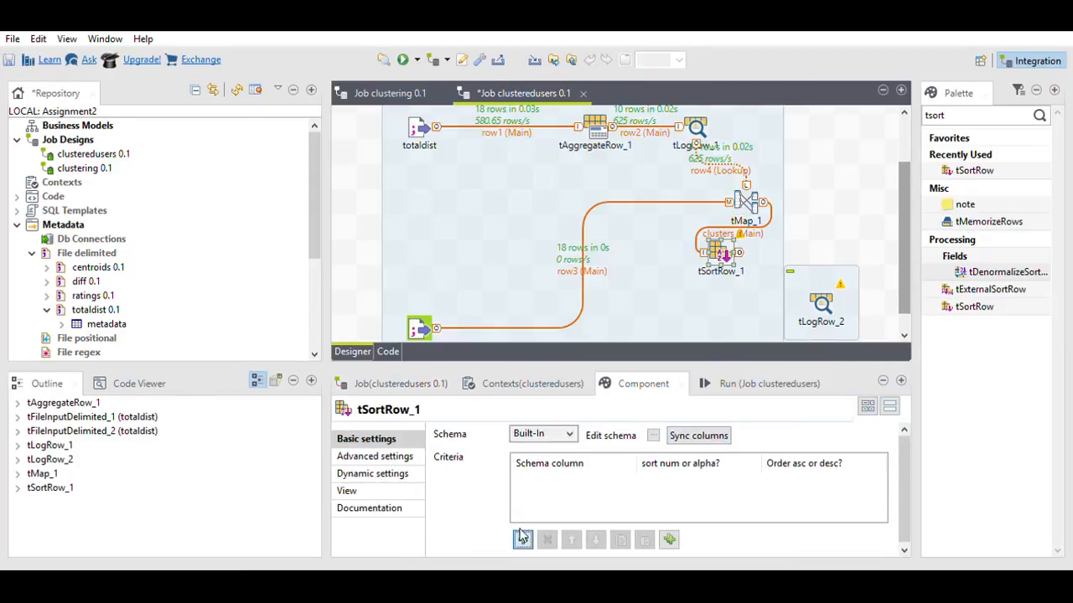
pyautogui.click(522, 538)
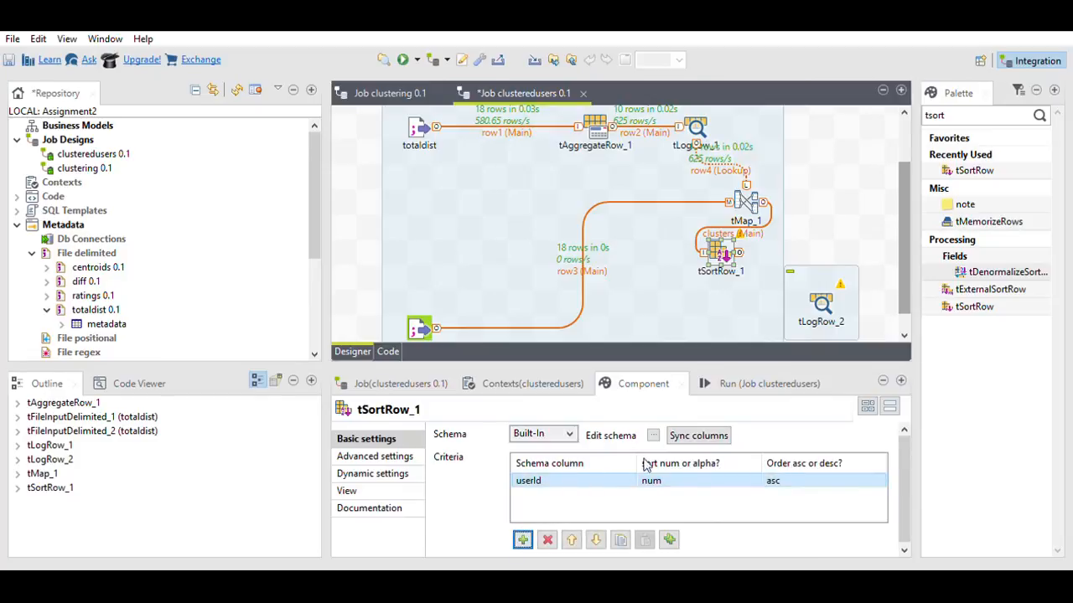
pyautogui.click(613, 475)
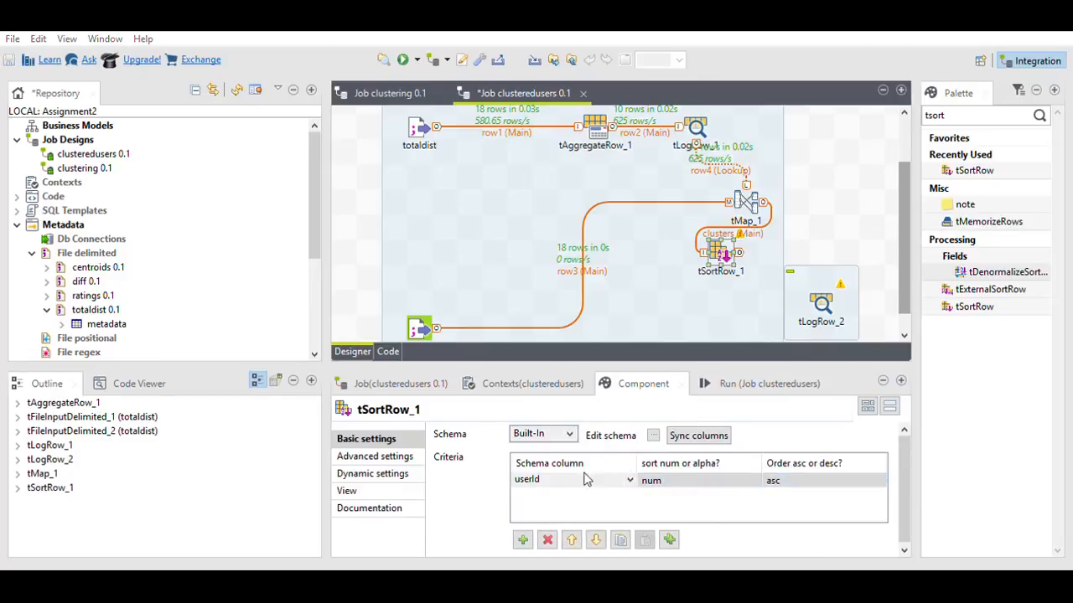
pyautogui.click(544, 491)
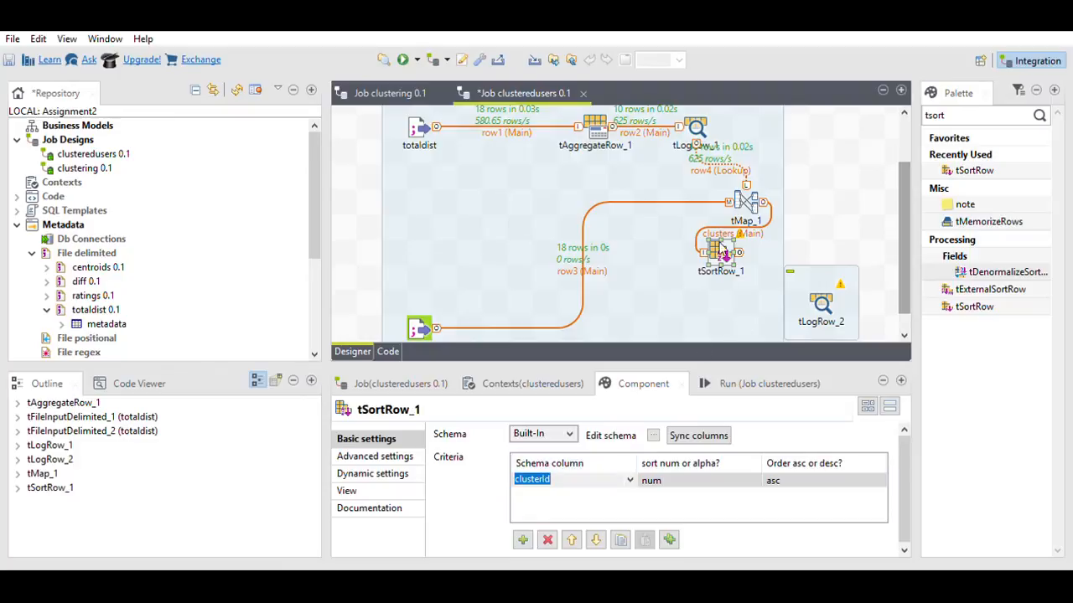
pyautogui.click(718, 242)
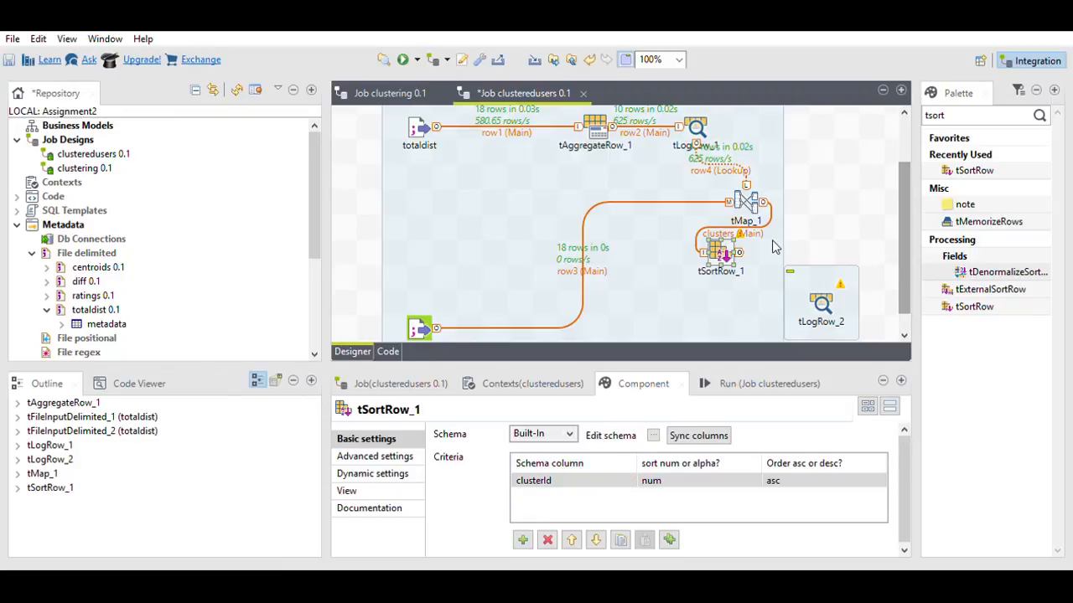
# Step: Link tSortRow_1 to tLogRow_2, rerun the job, and maximize the sorted output
pyautogui.moveTo(738, 252); pyautogui.dragTo(826, 293)
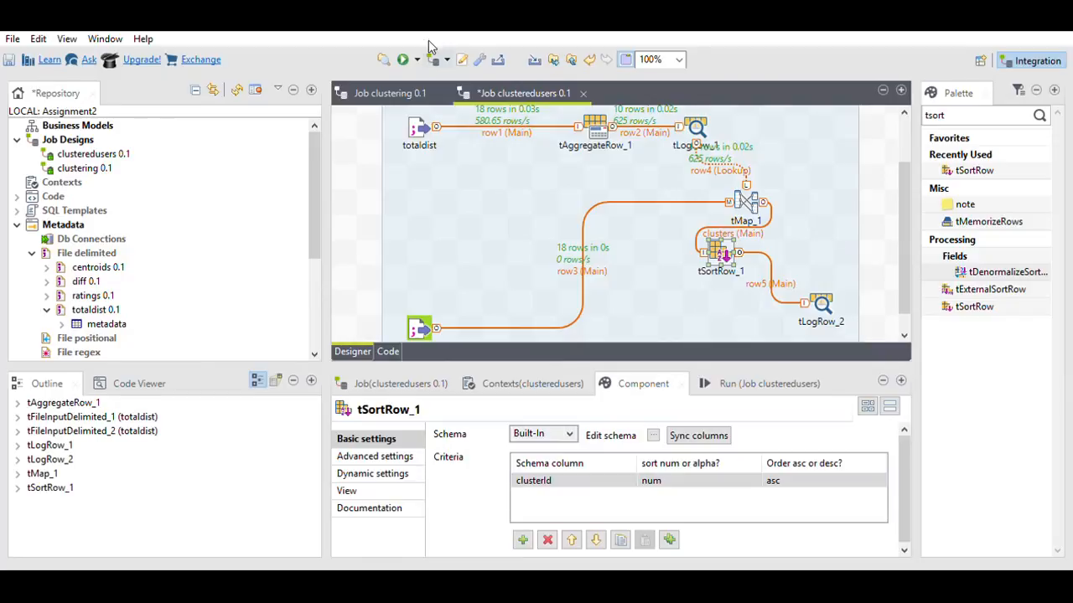
pyautogui.click(404, 59)
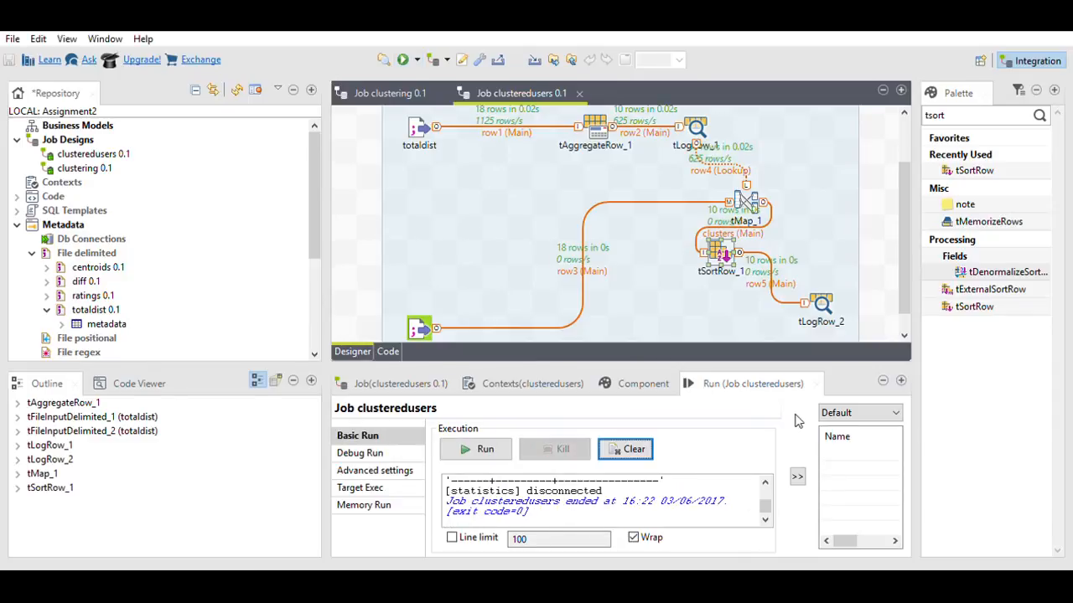
pyautogui.click(900, 381)
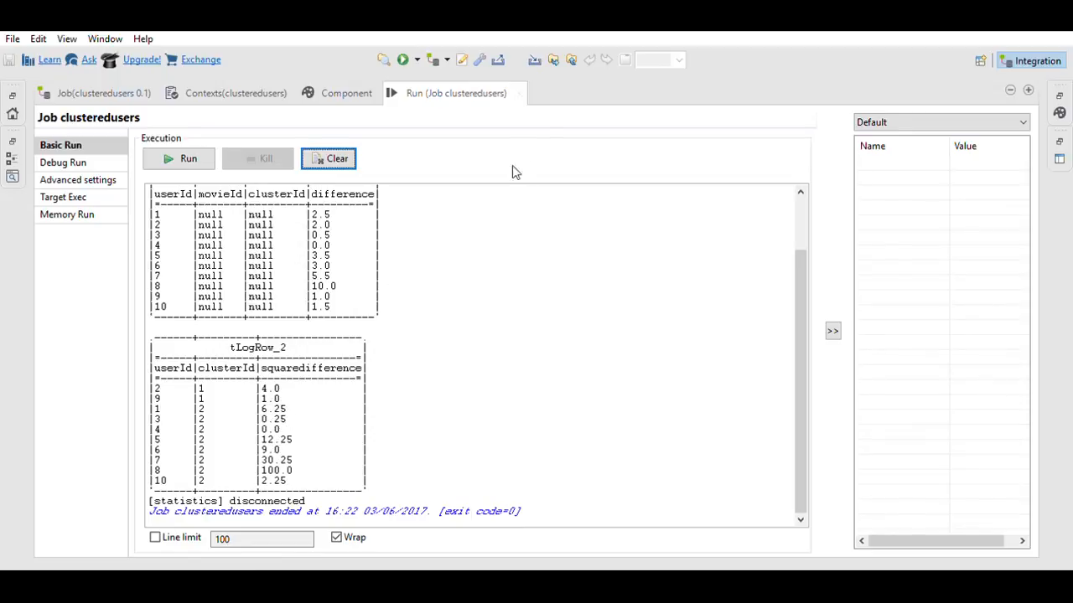
# Step: Restore the designer layout and delete the row5 link into tLogRow_2
pyautogui.click(116, 87)
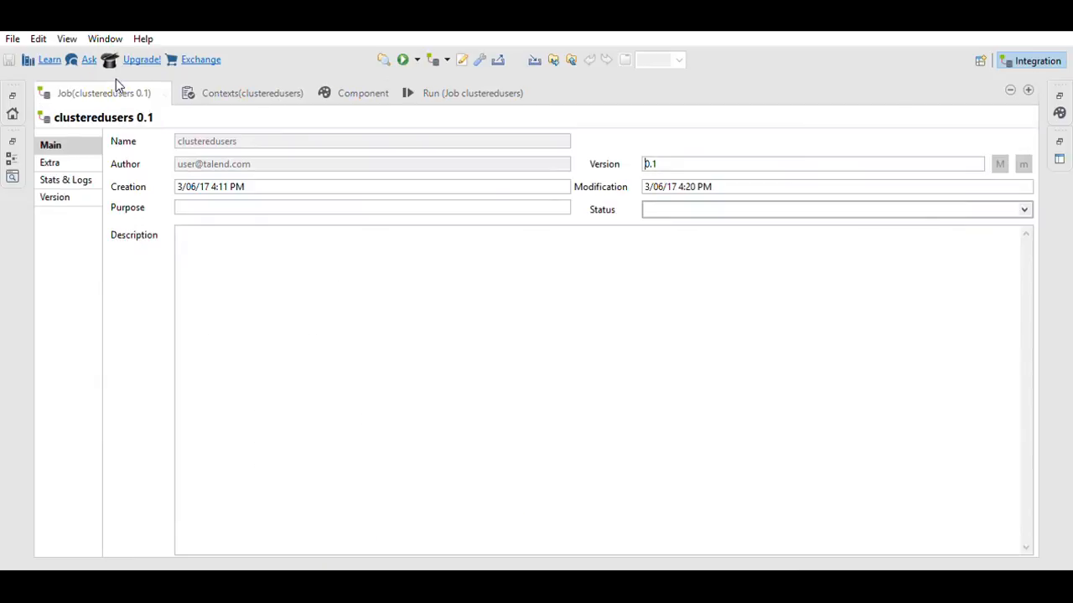
pyautogui.doubleClick(116, 80)
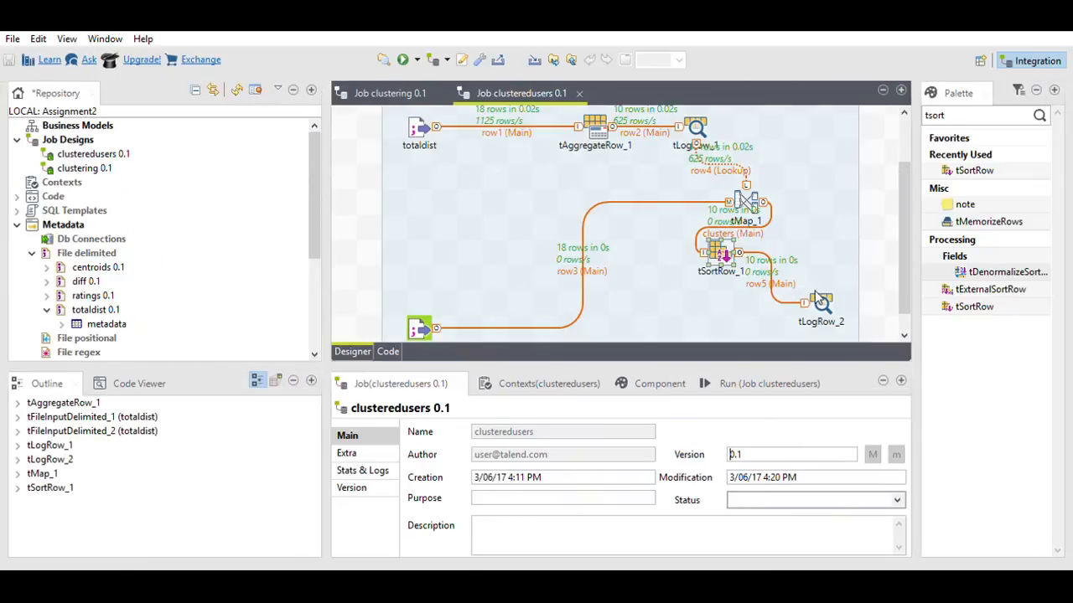
pyautogui.click(763, 282)
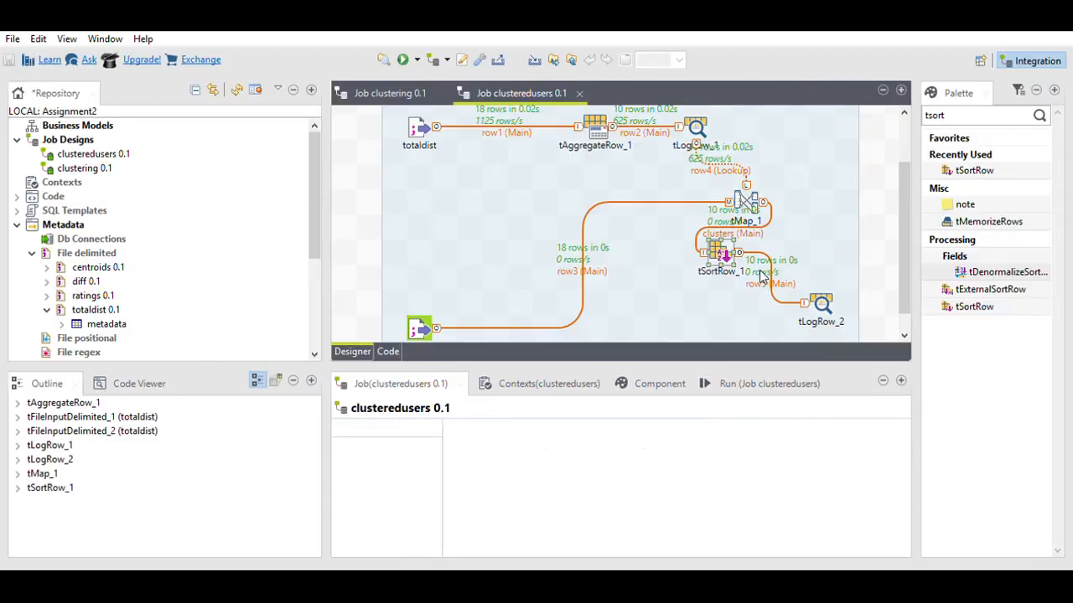
pyautogui.press('Delete')
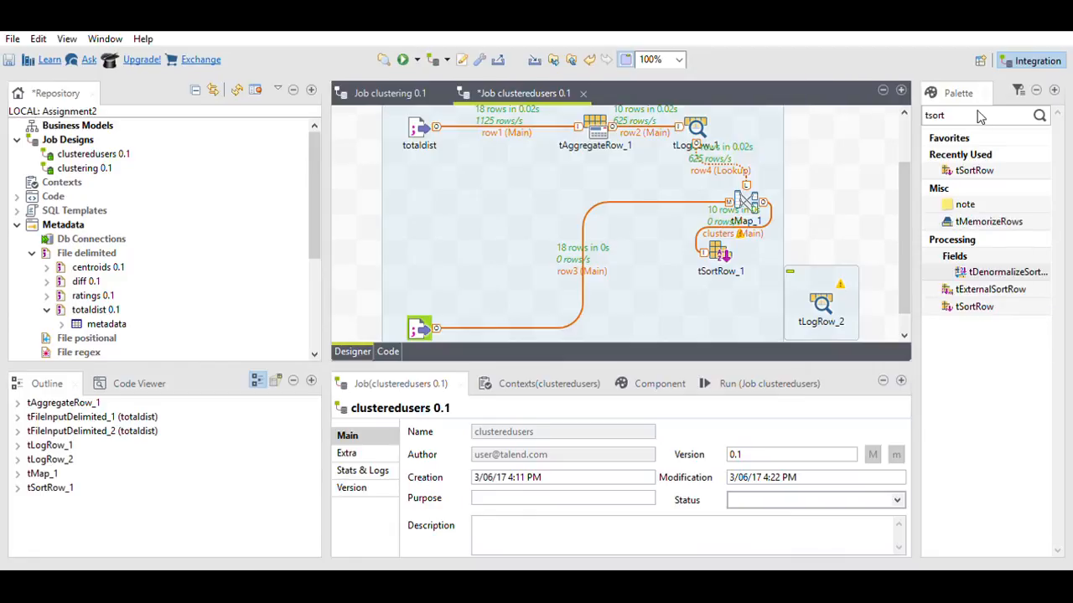
# Step: Add a tAggregateRow_2 component fed by tSortRow_1's Main output
pyautogui.moveTo(948, 115); pyautogui.dragTo(917, 114)
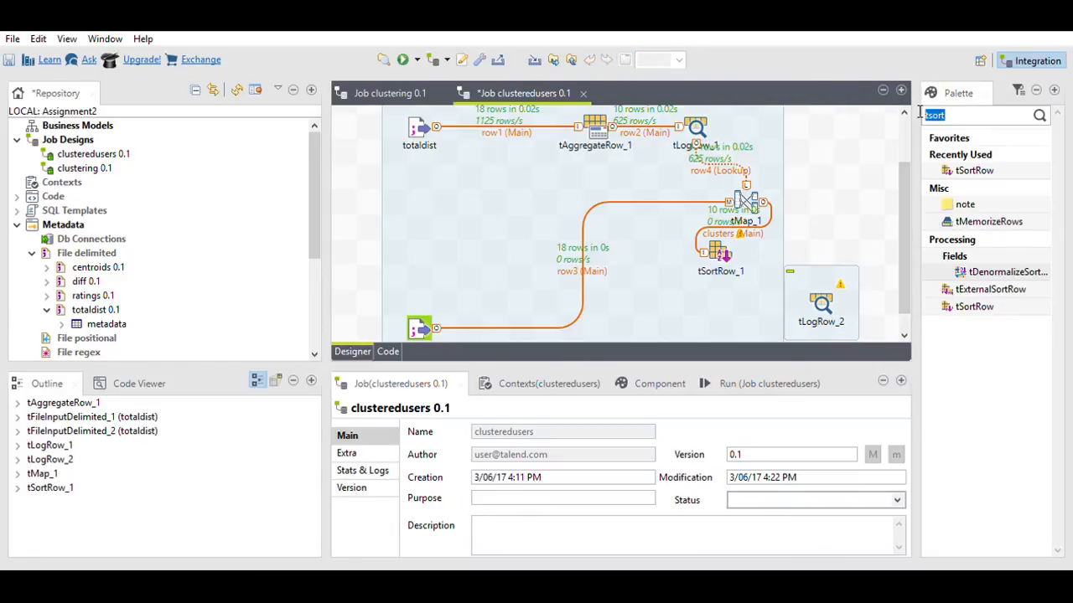
pyautogui.write('taggre')
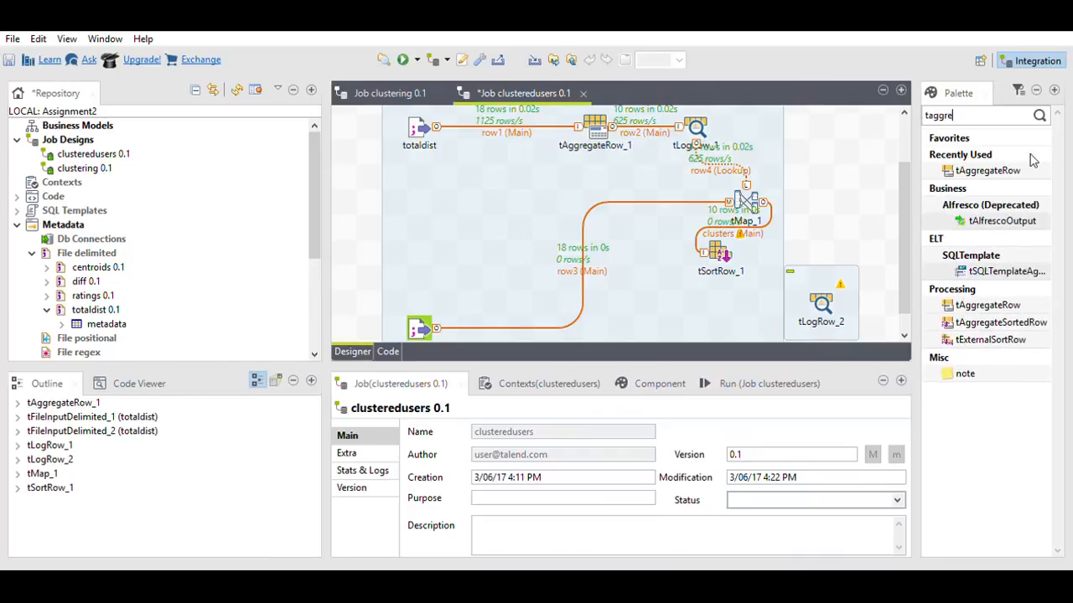
pyautogui.moveTo(987, 305); pyautogui.dragTo(734, 298)
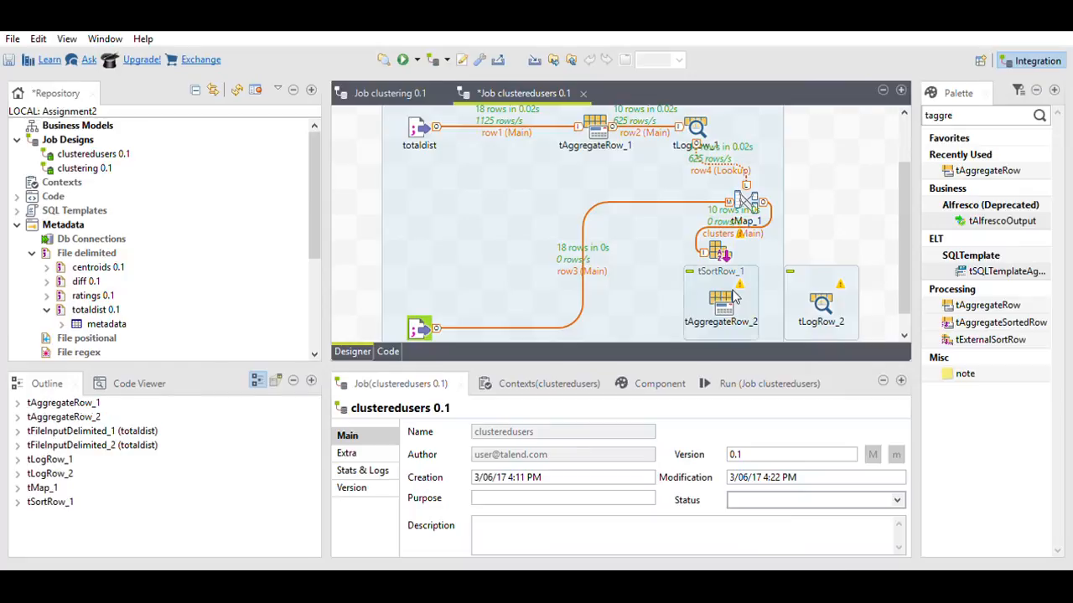
pyautogui.click(716, 243)
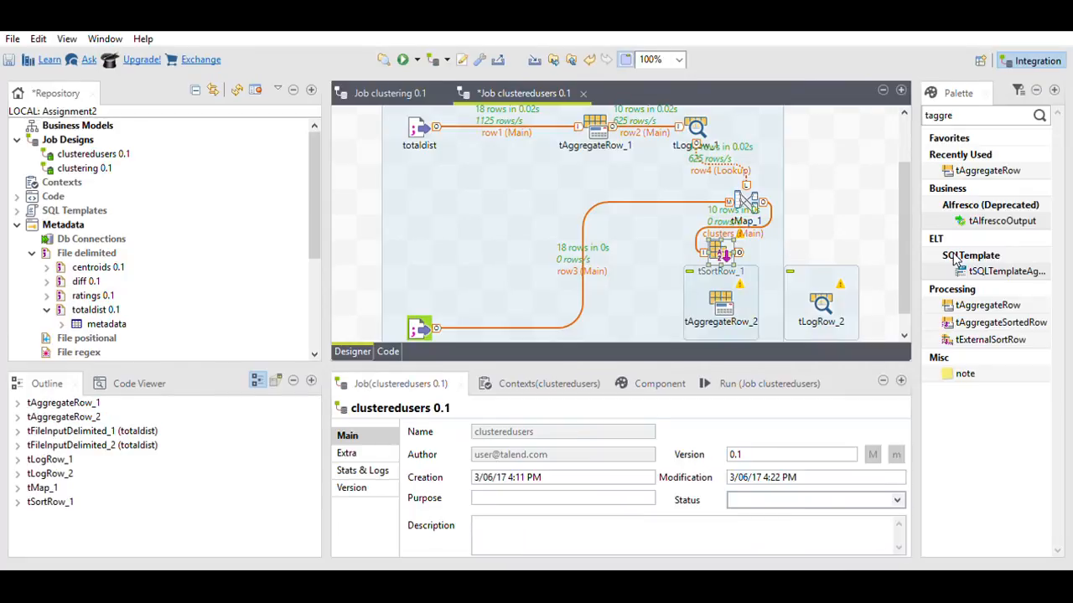
pyautogui.moveTo(718, 281); pyautogui.dragTo(723, 298)
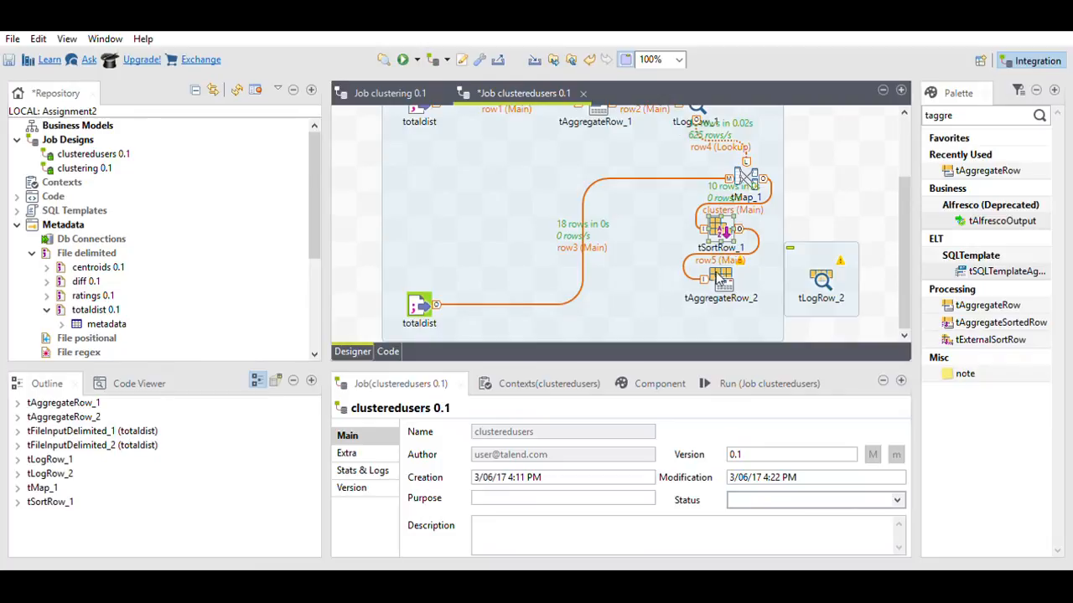
# Step: Sync tAggregateRow_2's columns and add a group-by row using clusterId as input and output
pyautogui.doubleClick(721, 279)
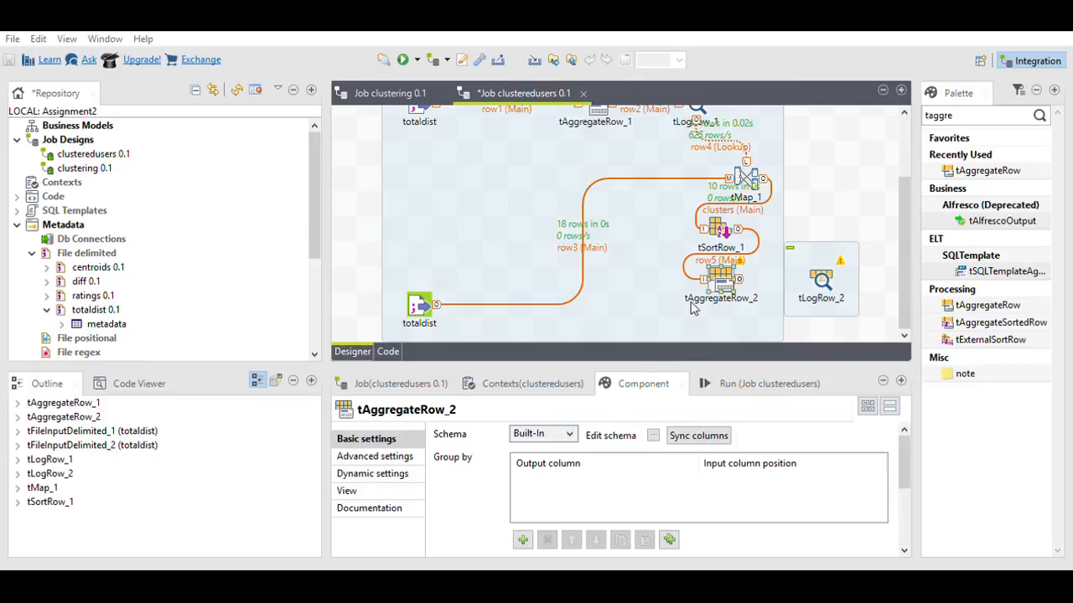
pyautogui.click(698, 431)
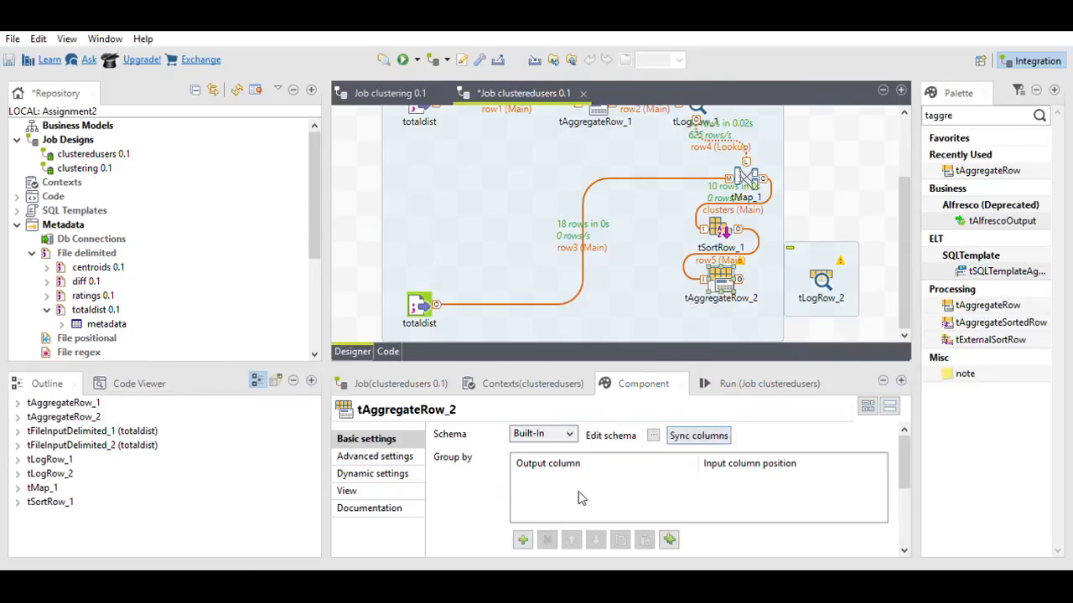
pyautogui.click(522, 539)
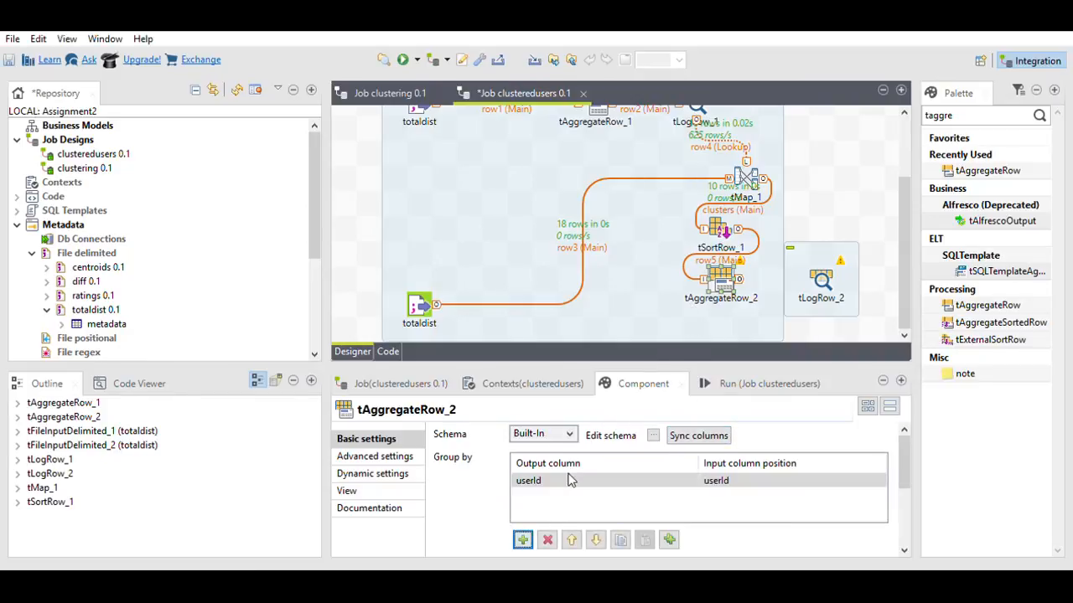
pyautogui.click(749, 479)
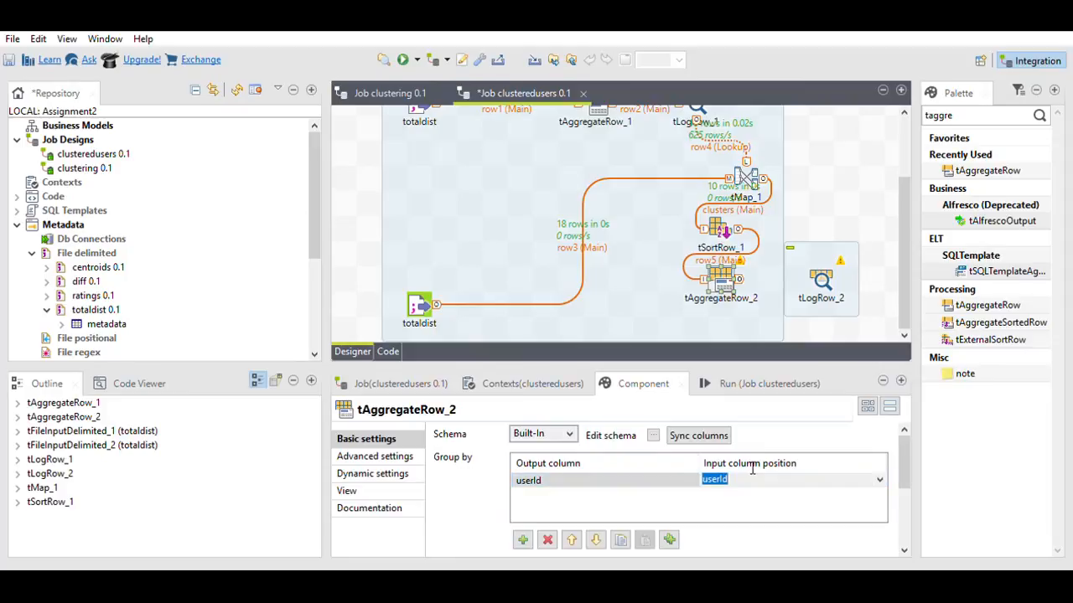
pyautogui.click(879, 477)
pyautogui.click(737, 494)
pyautogui.click(684, 475)
pyautogui.click(692, 476)
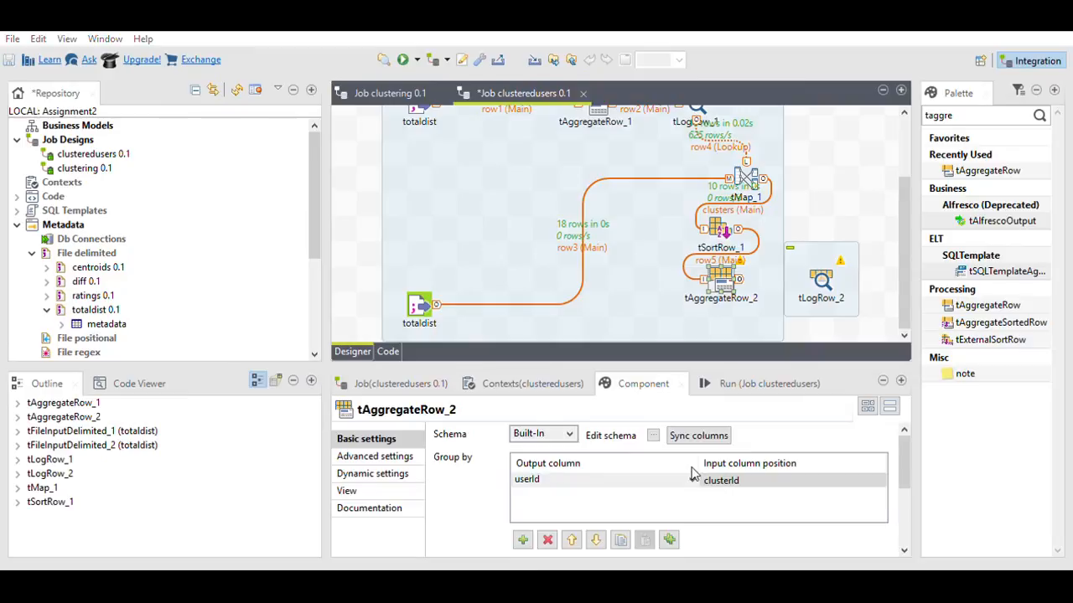
pyautogui.click(611, 493)
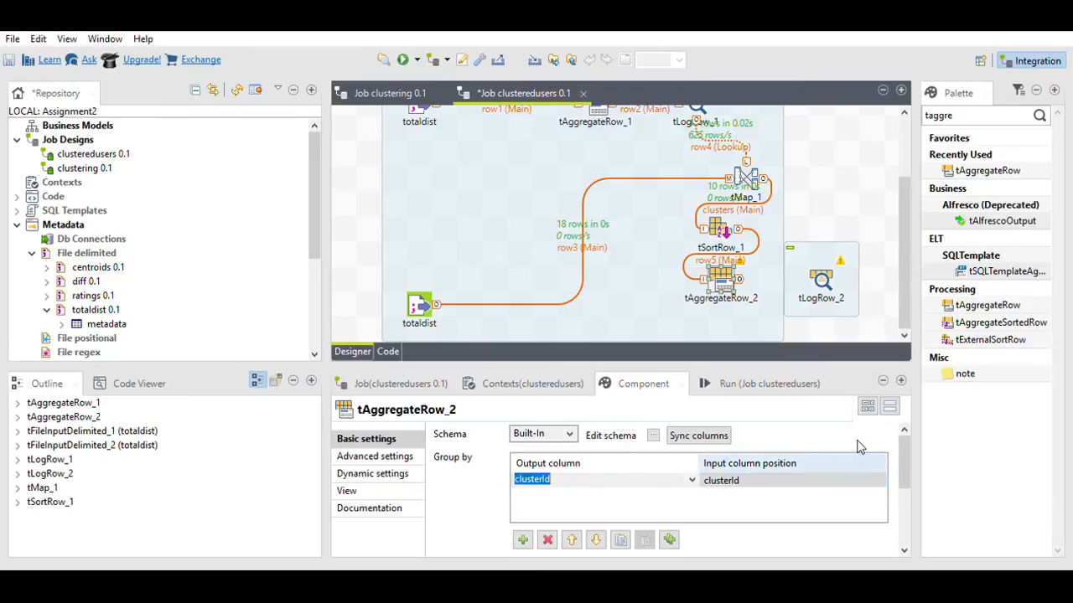
pyautogui.moveTo(909, 438); pyautogui.dragTo(913, 507)
# Step: Add an operation summing squaredifference into a squaredifference output column
pyautogui.click(523, 536)
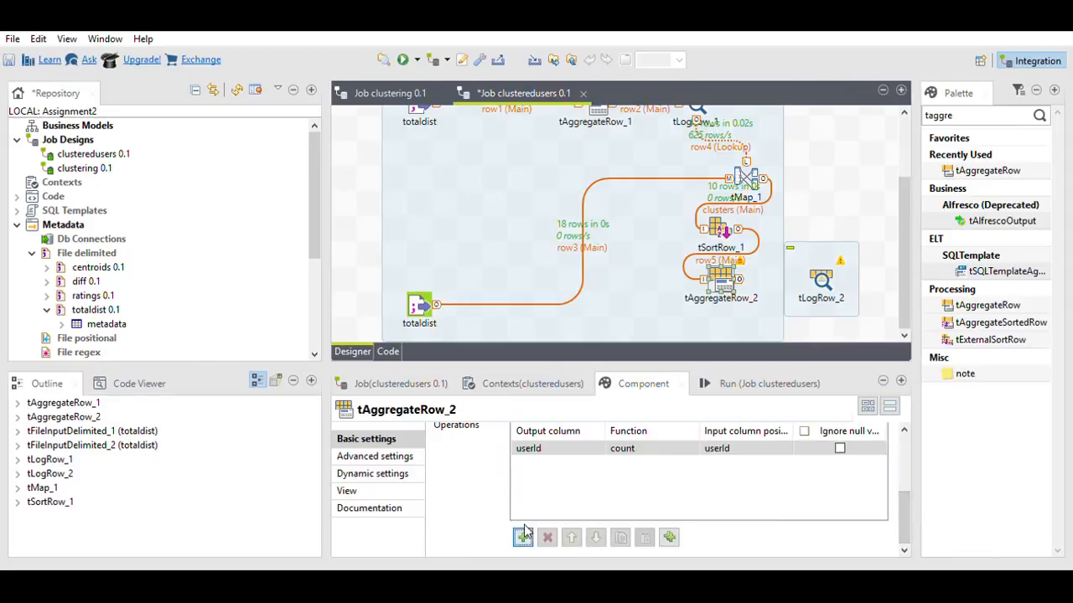
pyautogui.click(785, 446)
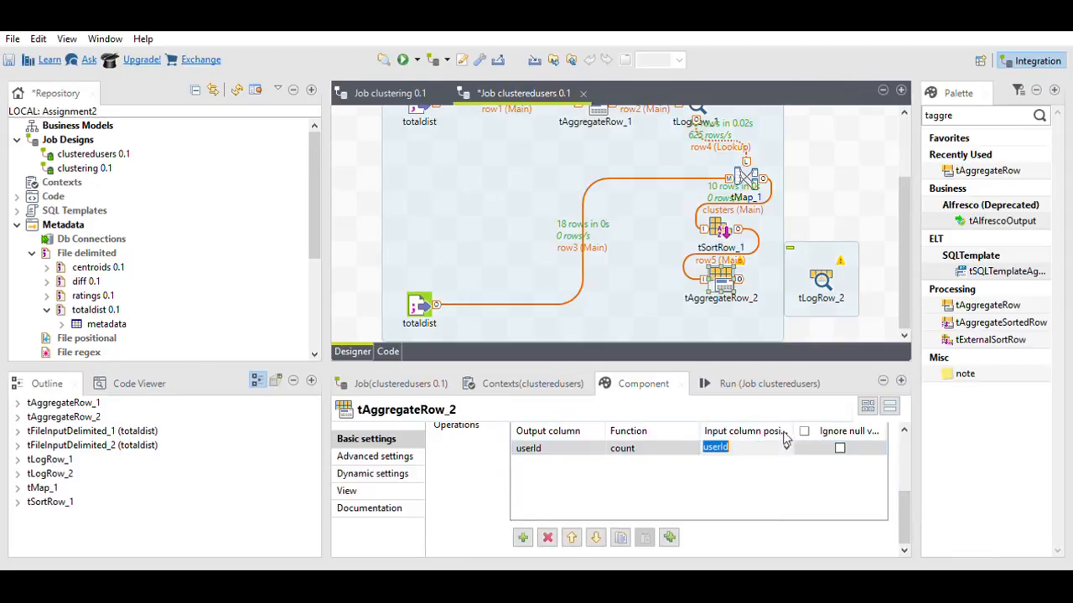
pyautogui.click(787, 442)
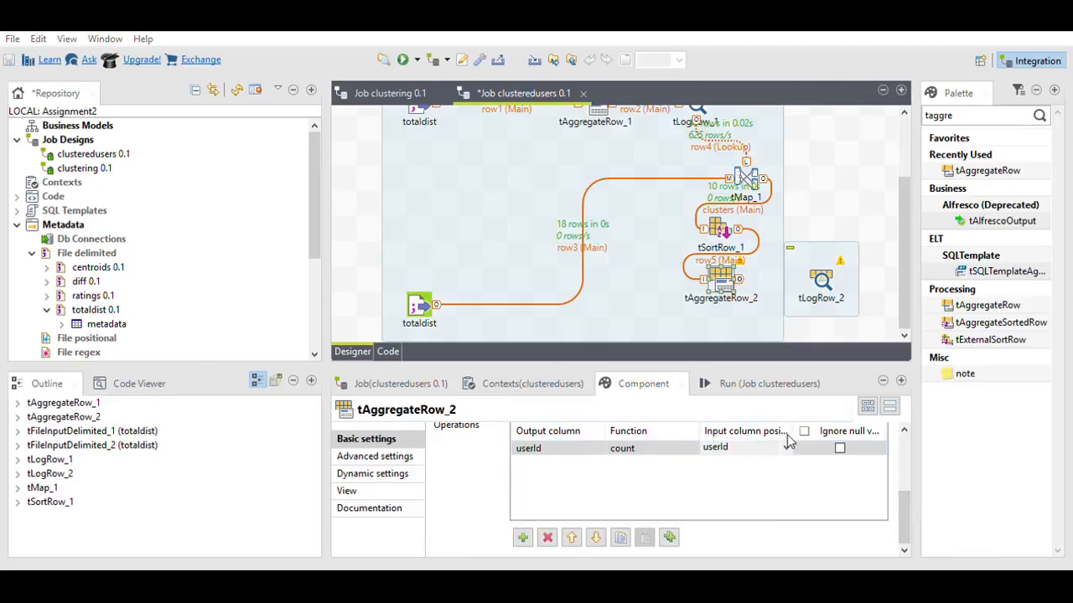
pyautogui.click(751, 467)
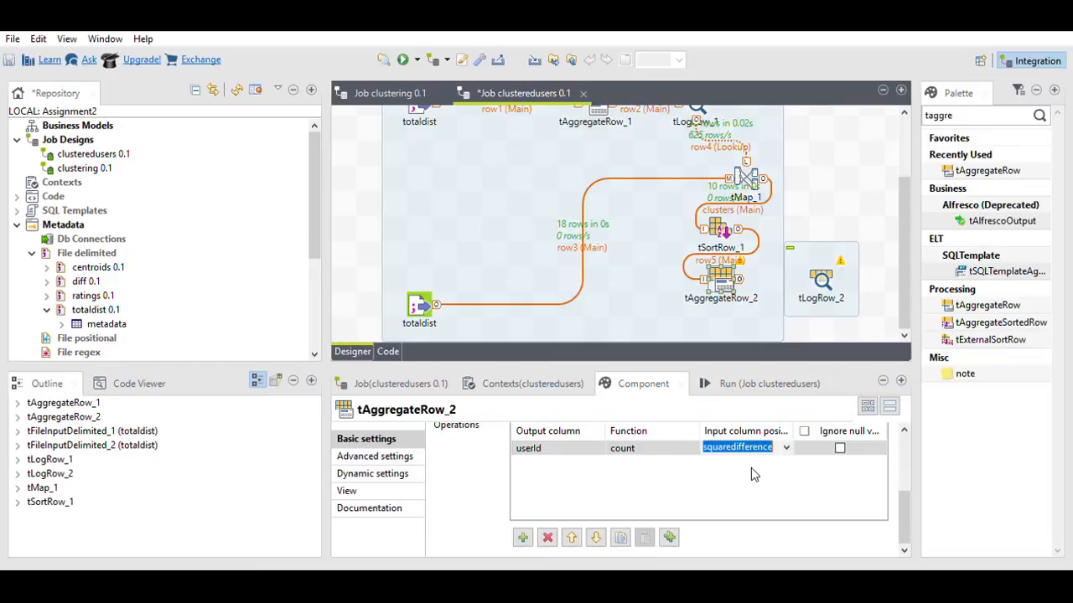
pyautogui.click(679, 446)
pyautogui.click(692, 446)
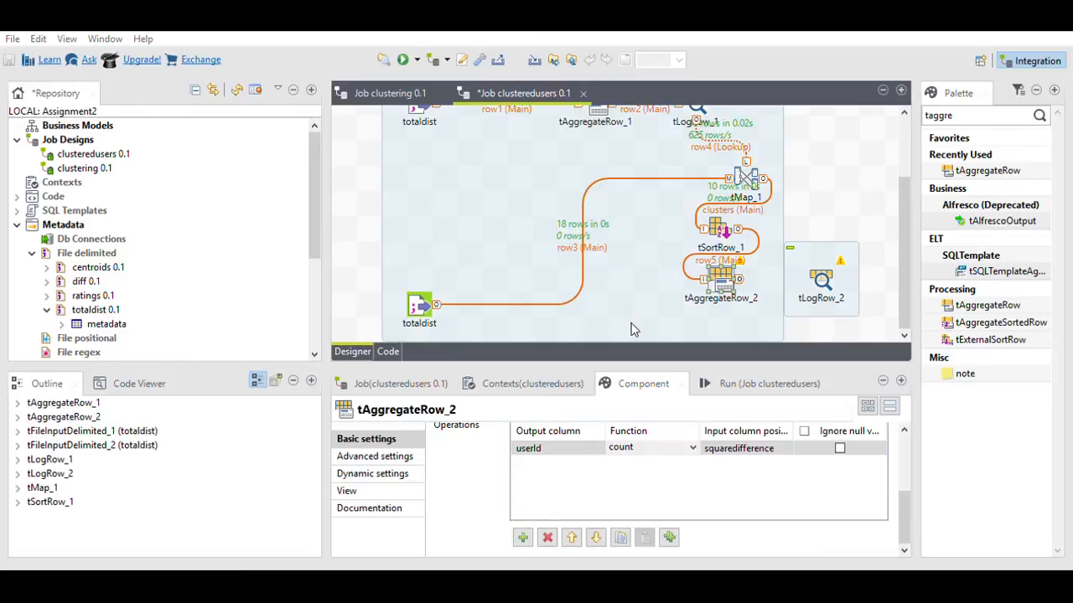
pyautogui.click(632, 323)
pyautogui.click(578, 451)
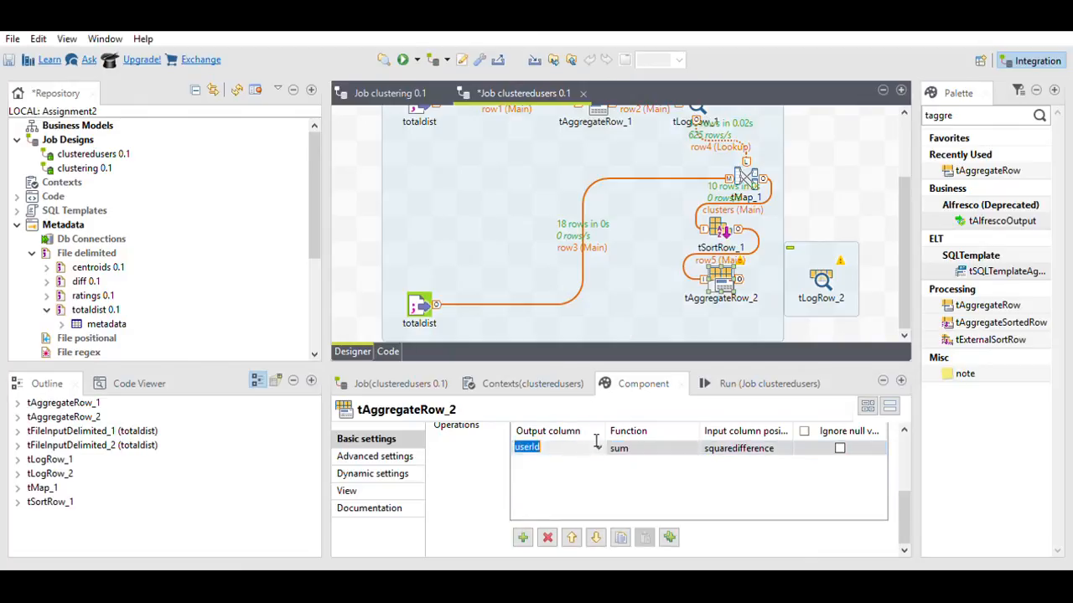
pyautogui.click(563, 476)
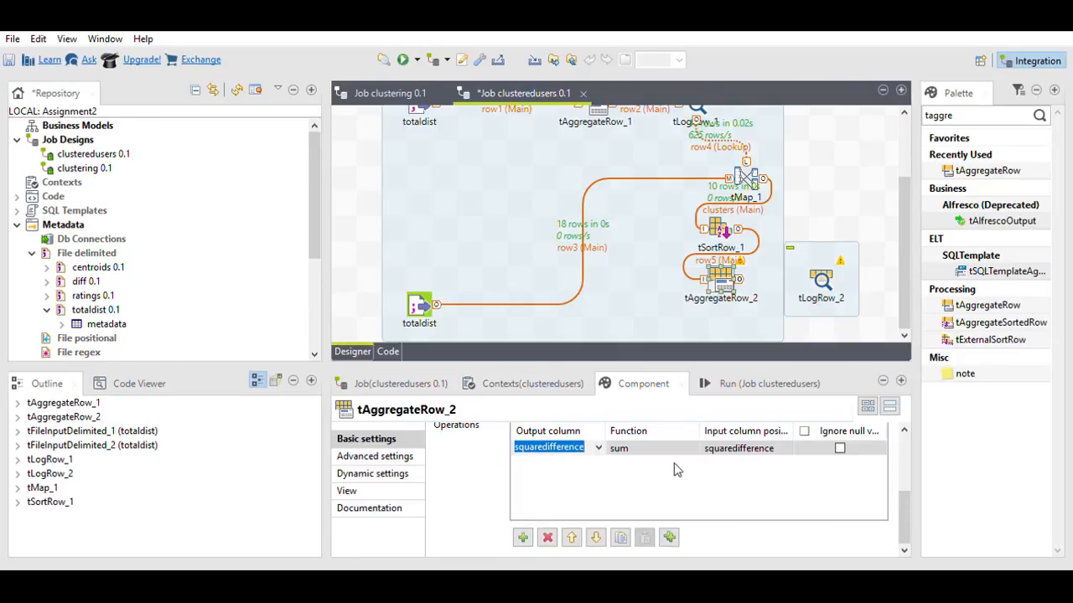
pyautogui.click(729, 275)
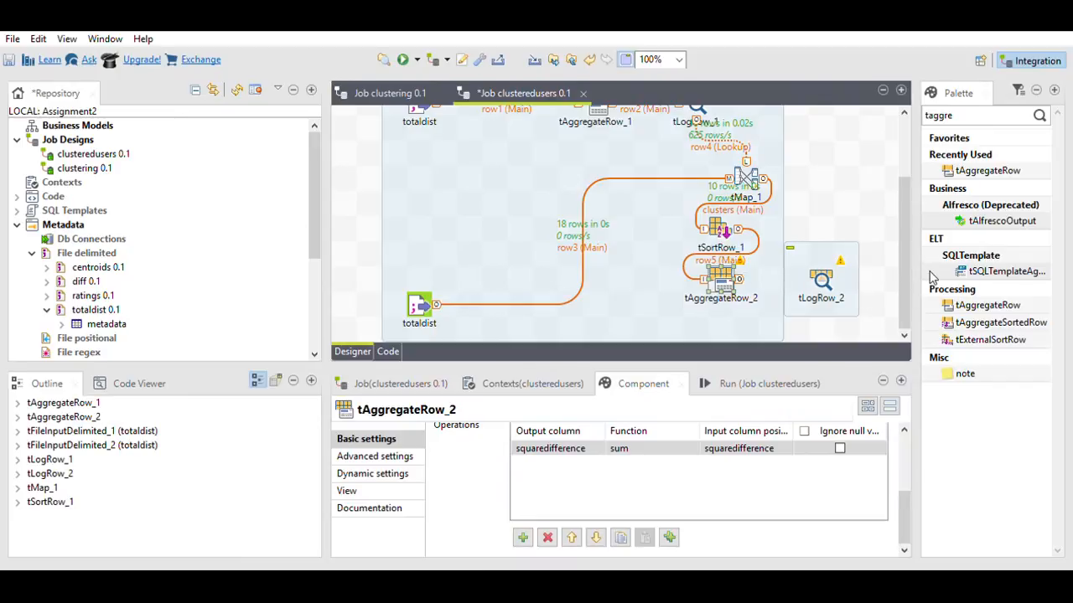
# Step: Link tAggregateRow_2's Main output to tLogRow_2 and run clusteredusers, showing cluster sums 5.0 and 160.25
pyautogui.click(824, 270)
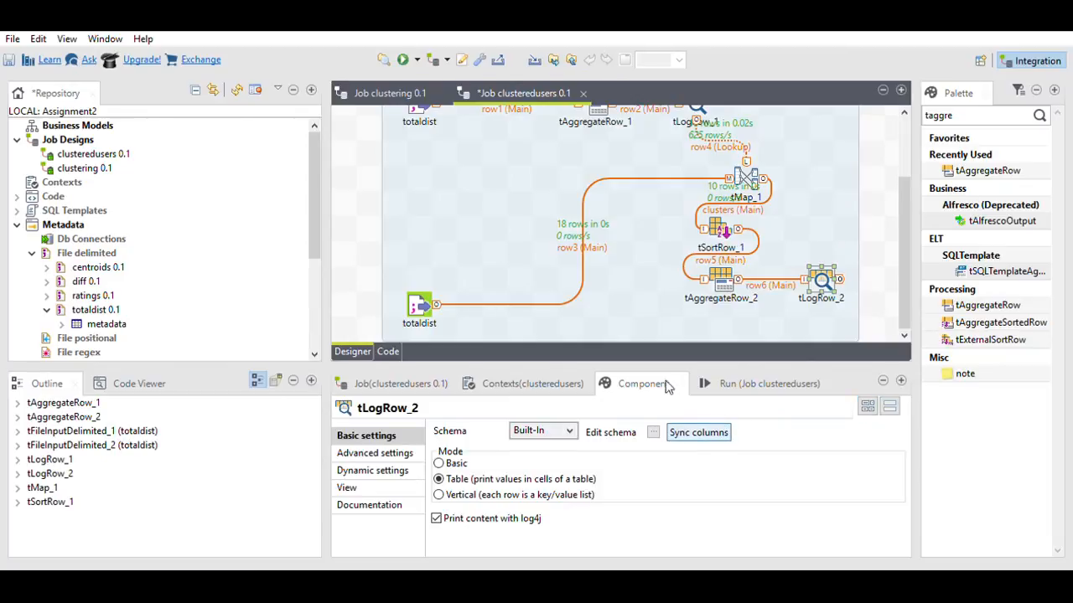
pyautogui.click(405, 57)
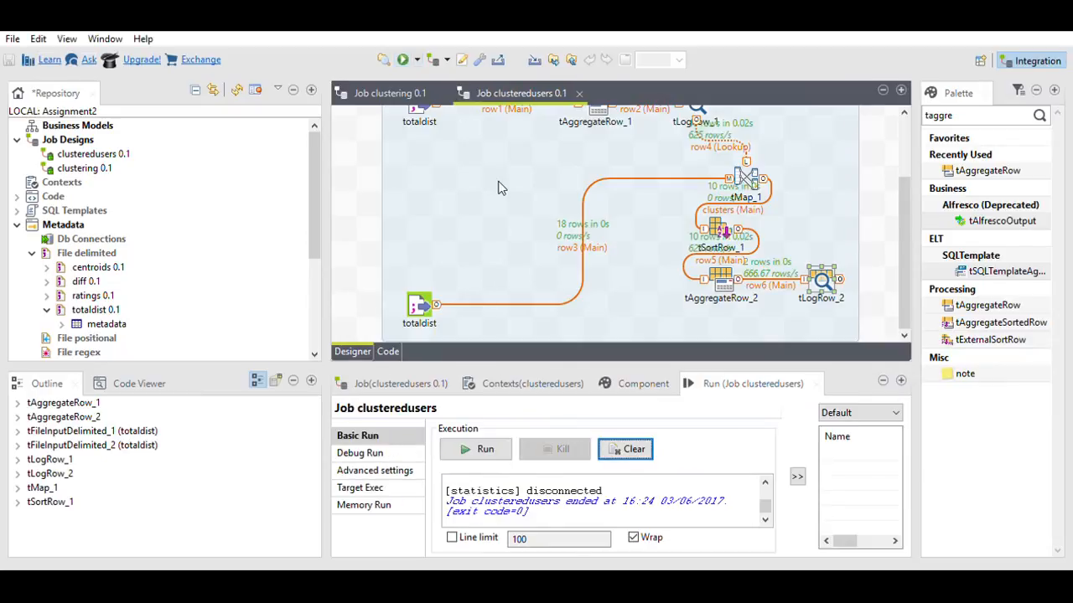
pyautogui.click(900, 380)
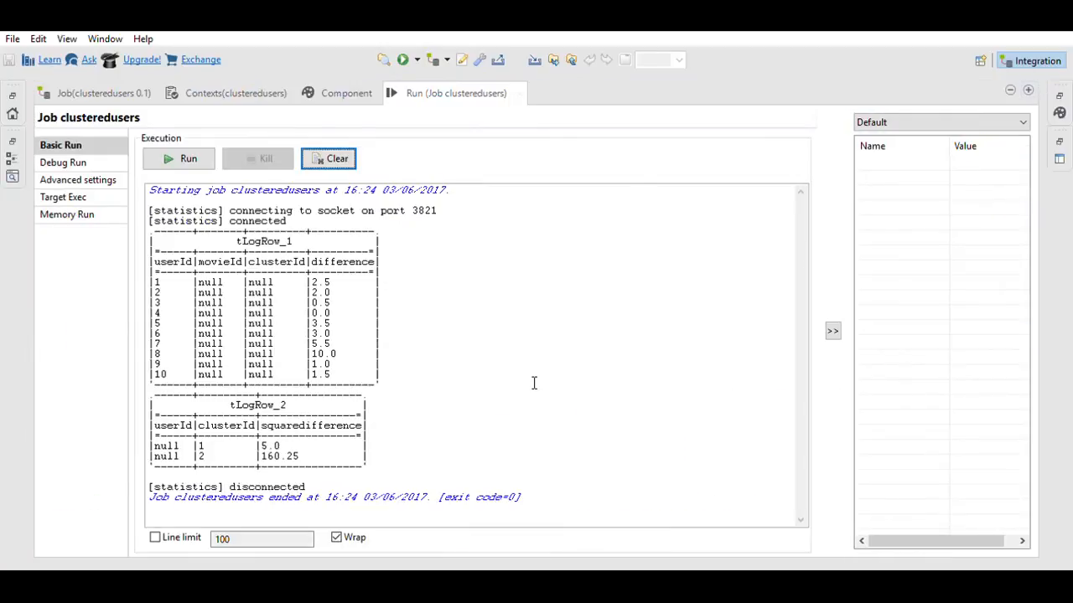